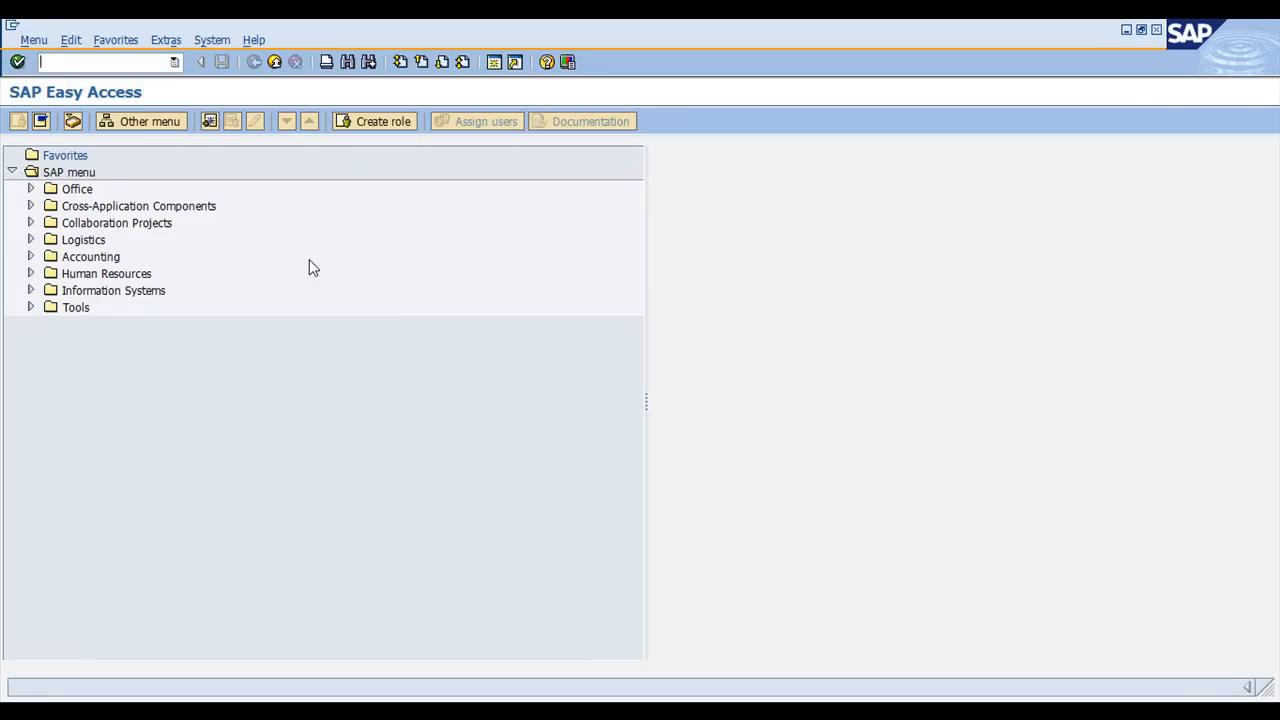
- Open the MRP 1 view of material 100002 for plant 0100 in change mode using transaction MM02
{"action": "type", "text": "mm02"}
{"action": "key", "text": "Return"}
{"action": "left_click", "coordinate": [234, 178]}
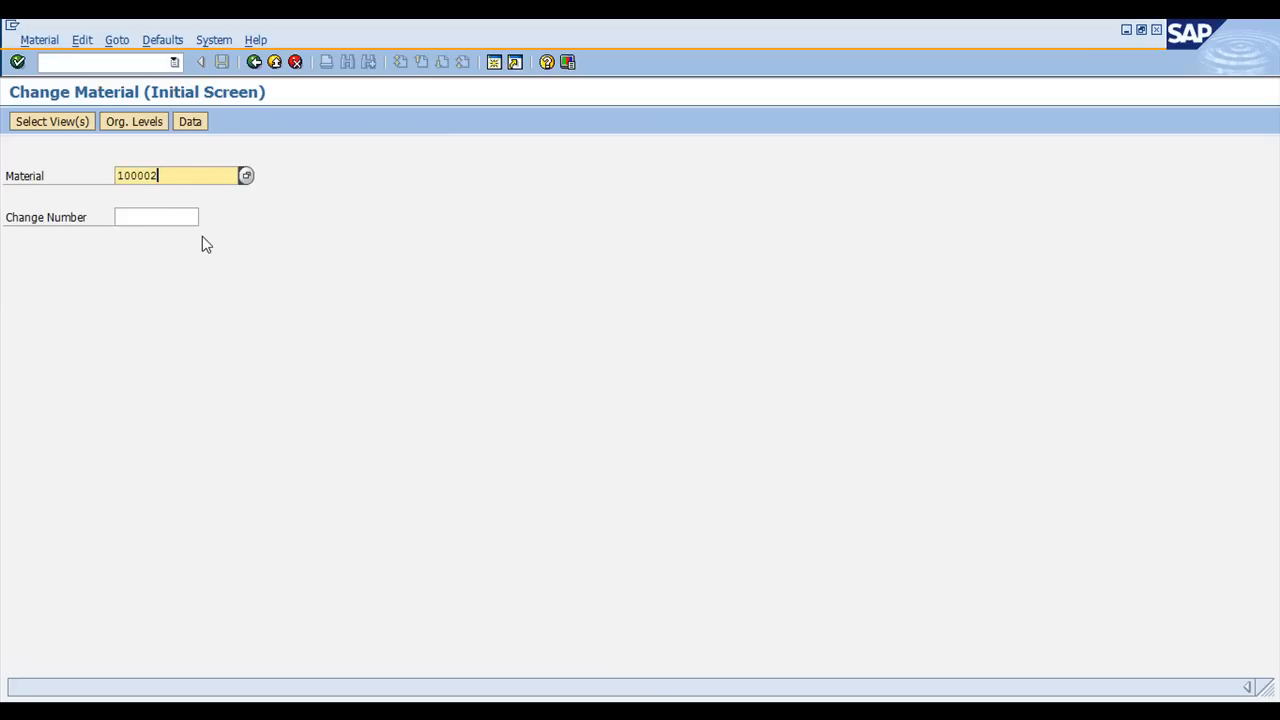
{"action": "key", "text": "Return"}
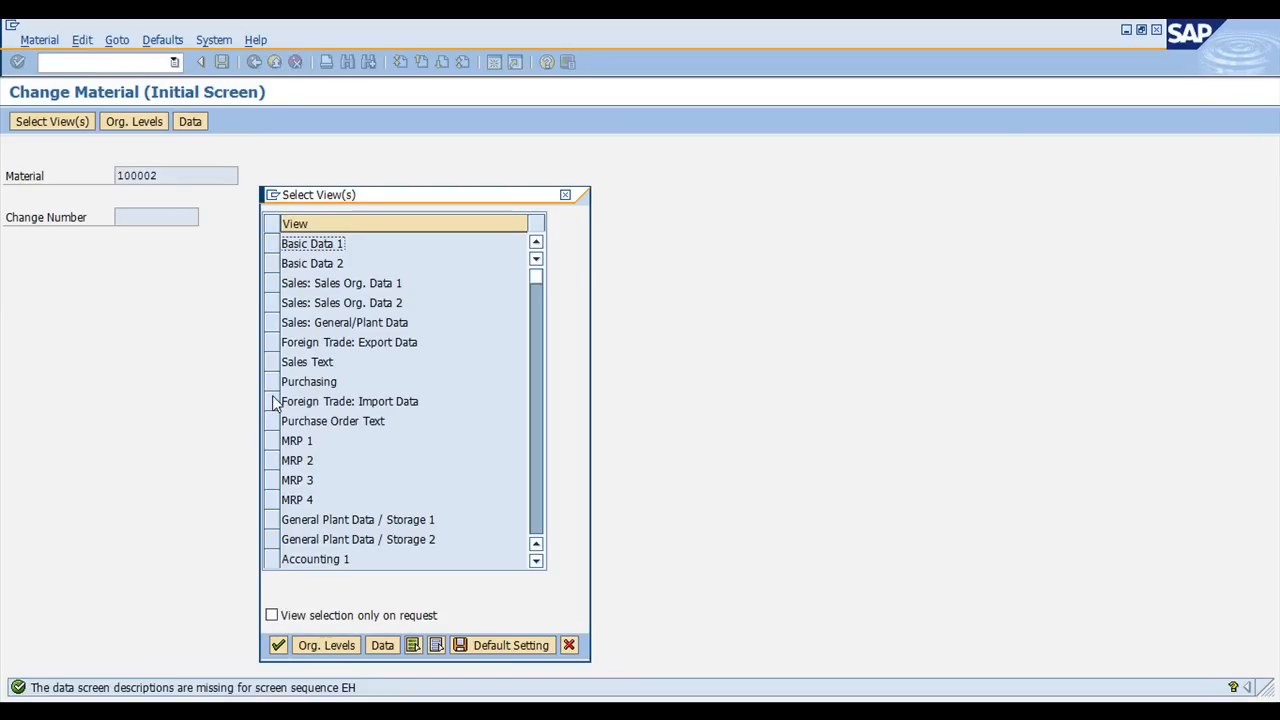
{"action": "left_click", "coordinate": [271, 440]}
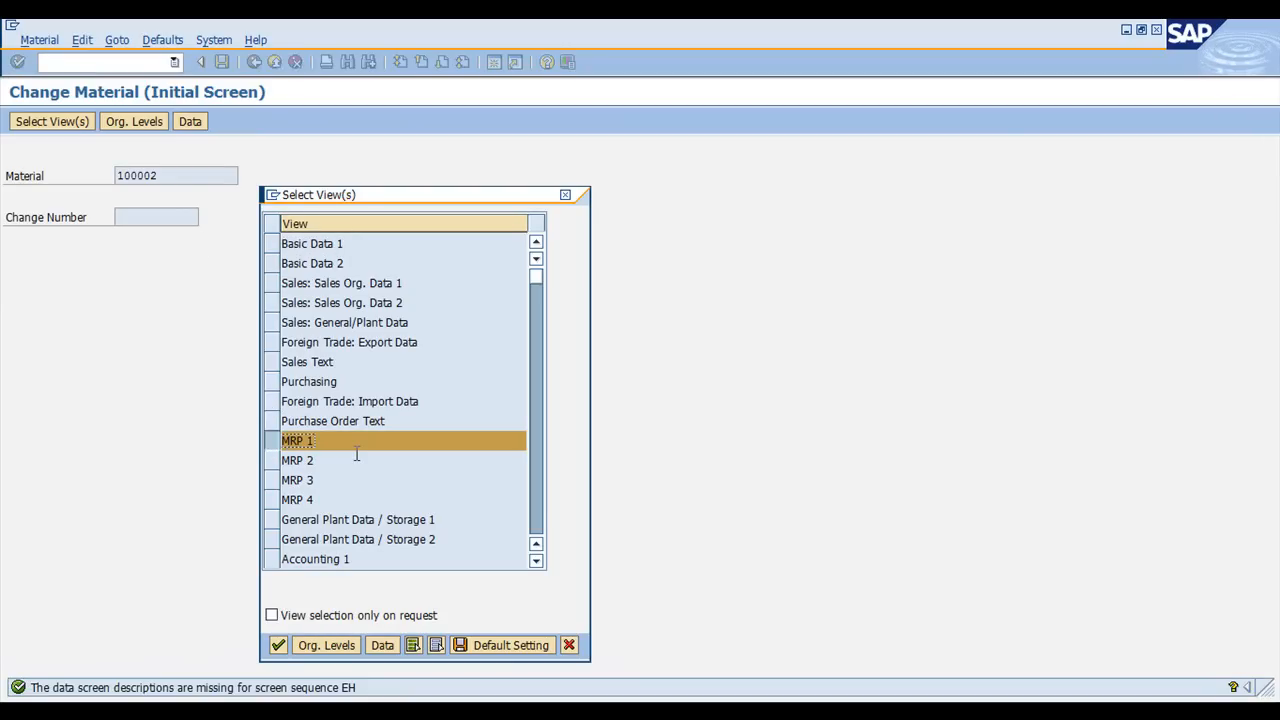
{"action": "left_click", "coordinate": [279, 645]}
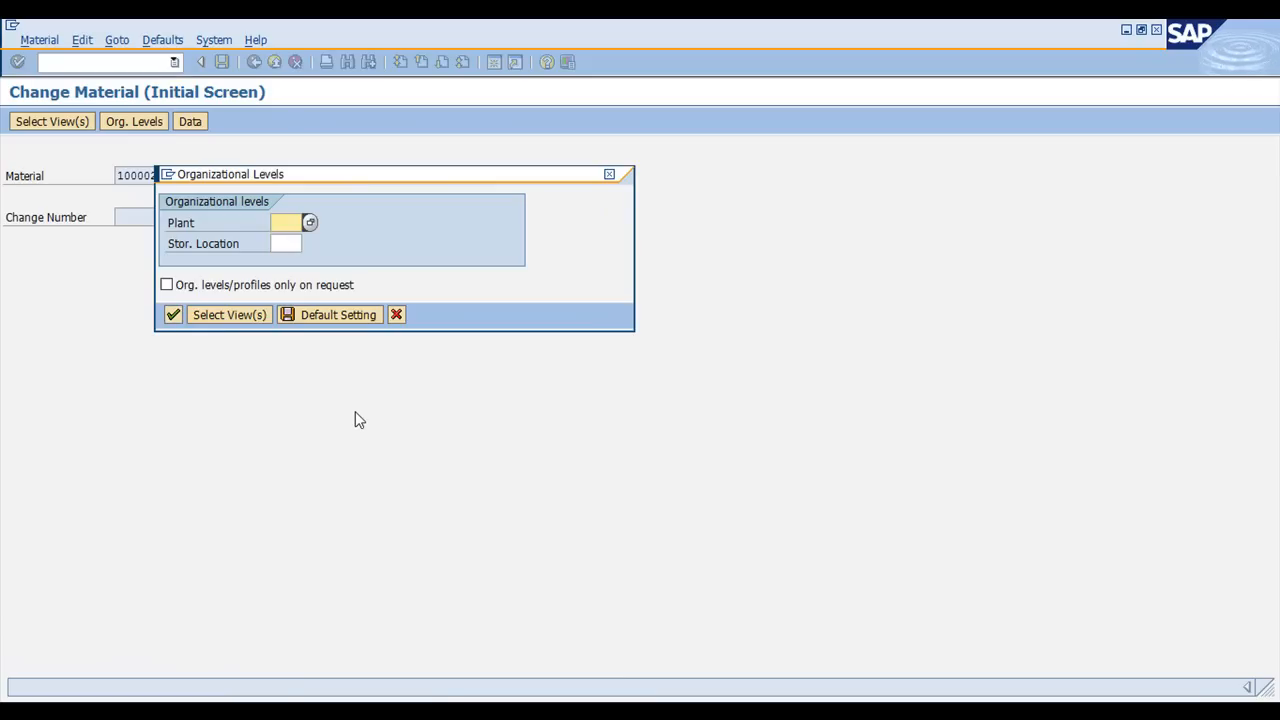
{"action": "type", "text": "0100"}
{"action": "left_click", "coordinate": [173, 315]}
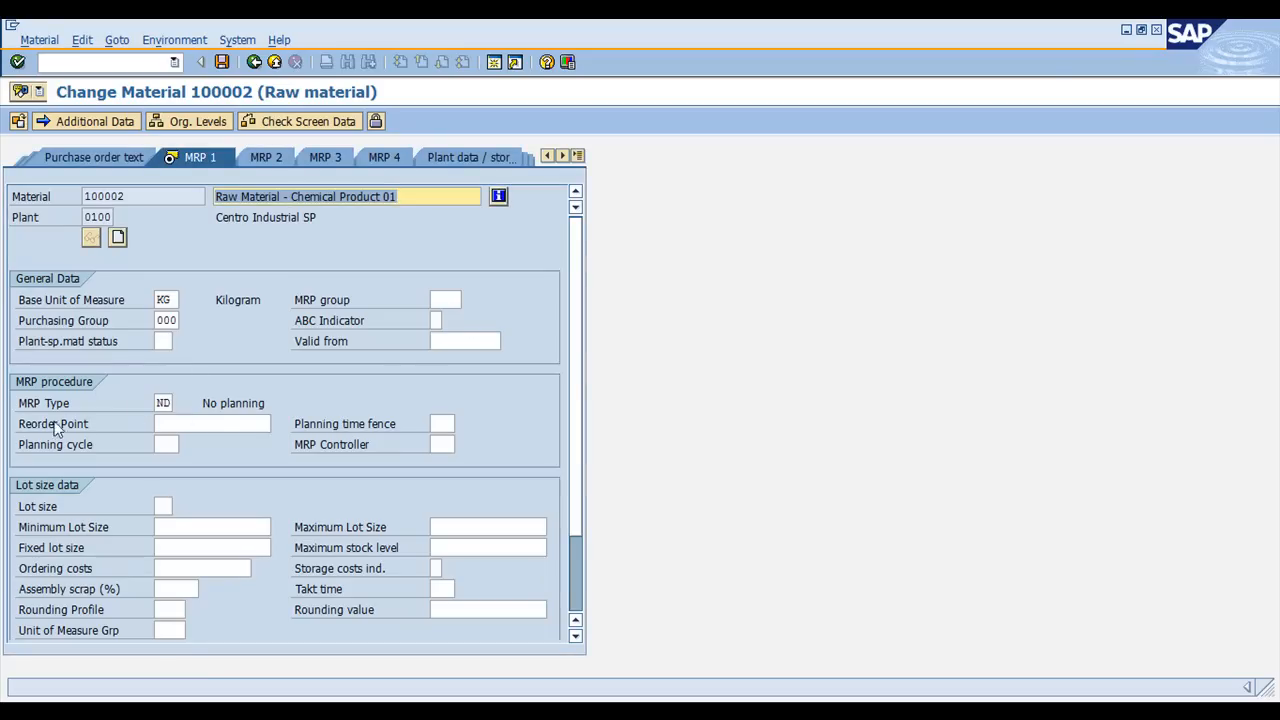
- Set the material's MRP type to V1, manual reorder point with external requirements, from the list of possible entries
{"action": "left_click", "coordinate": [168, 403]}
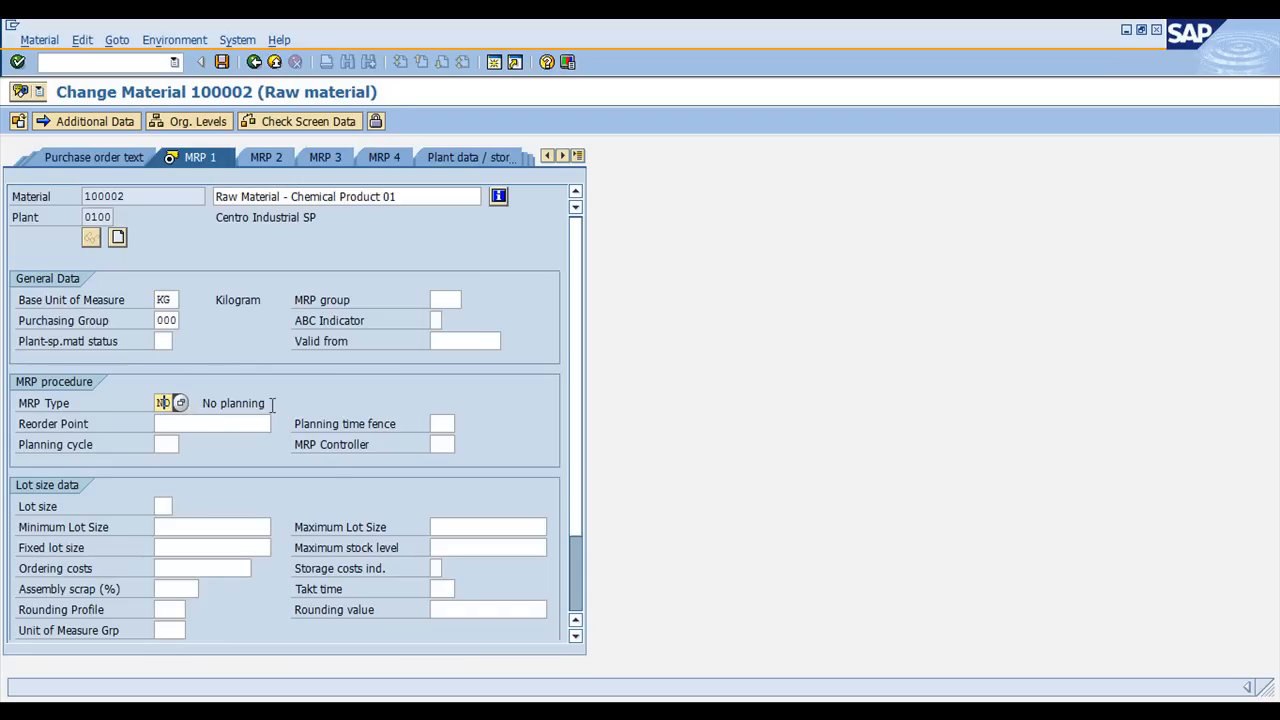
{"action": "left_click", "coordinate": [181, 403]}
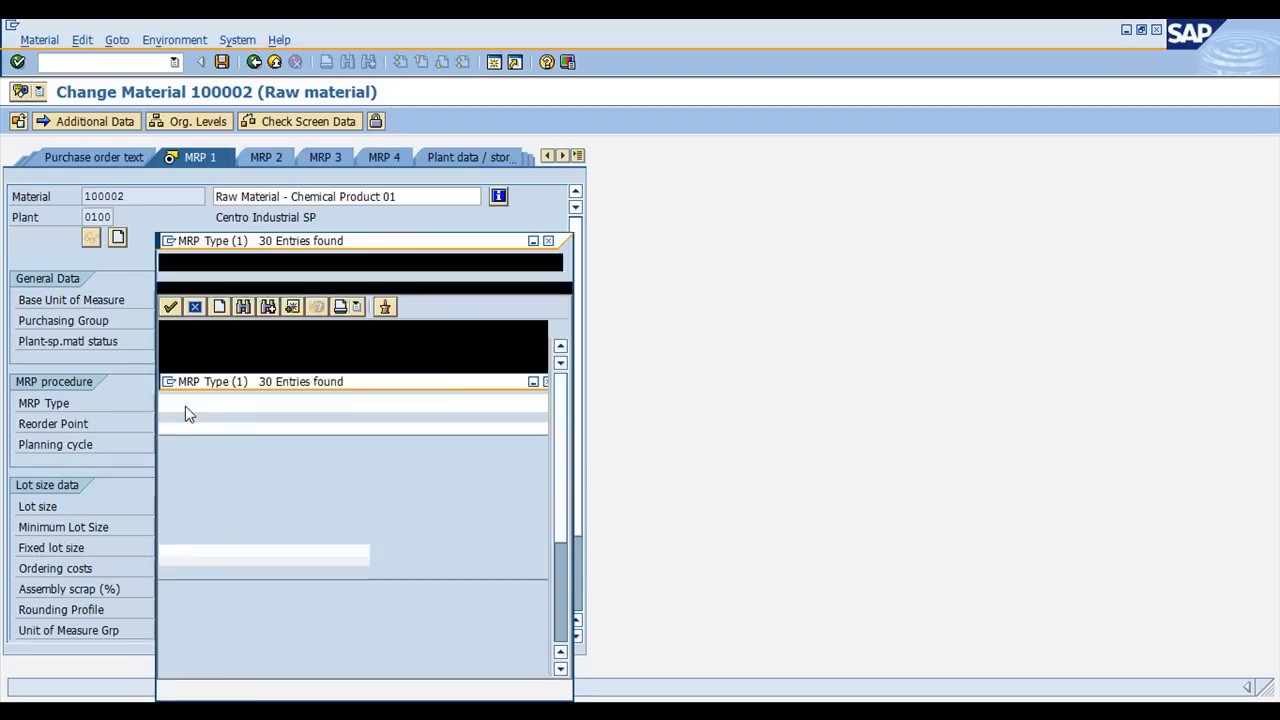
{"action": "scroll", "coordinate": [235, 578], "scroll_direction": "down", "scroll_amount": 5}
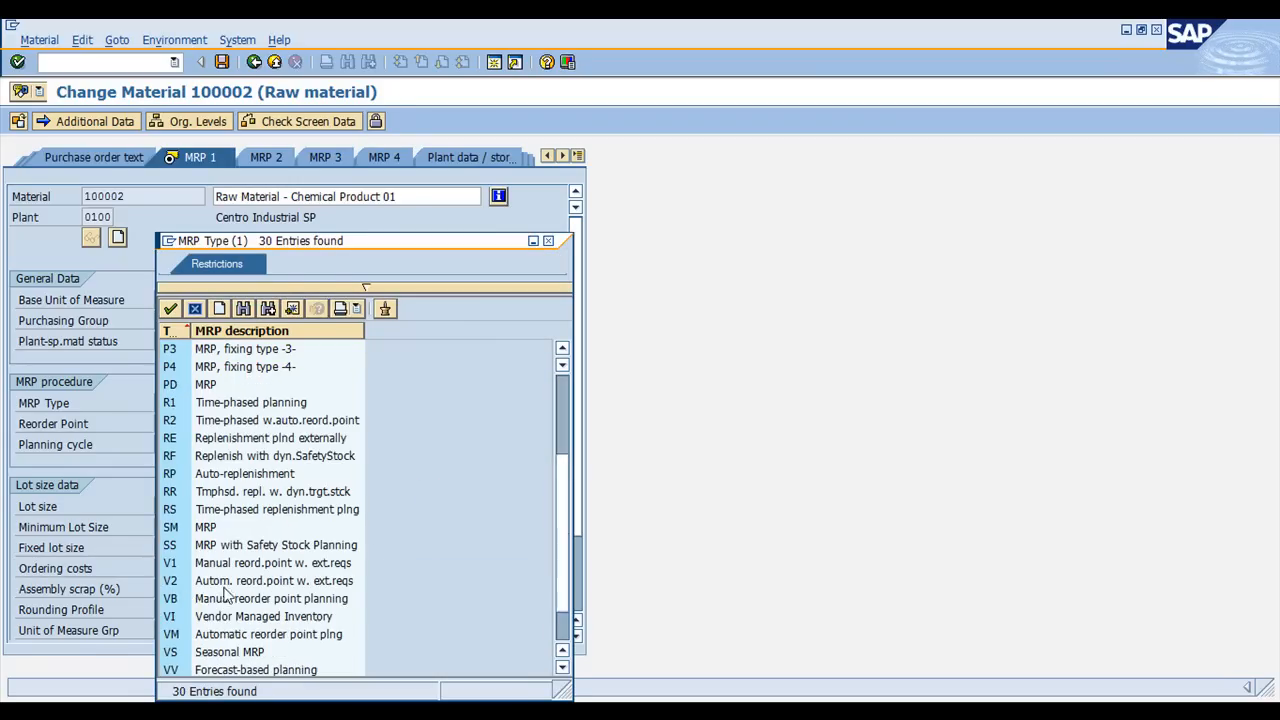
{"action": "left_click", "coordinate": [185, 564]}
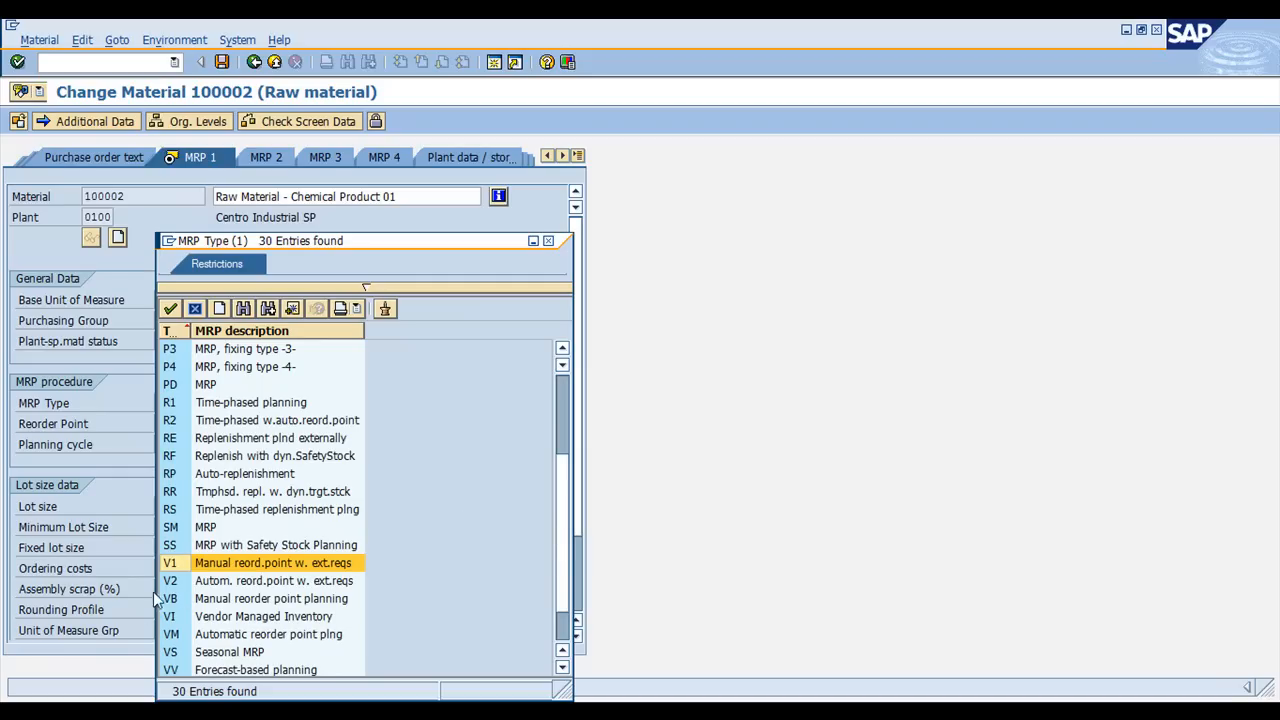
{"action": "left_click", "coordinate": [169, 586]}
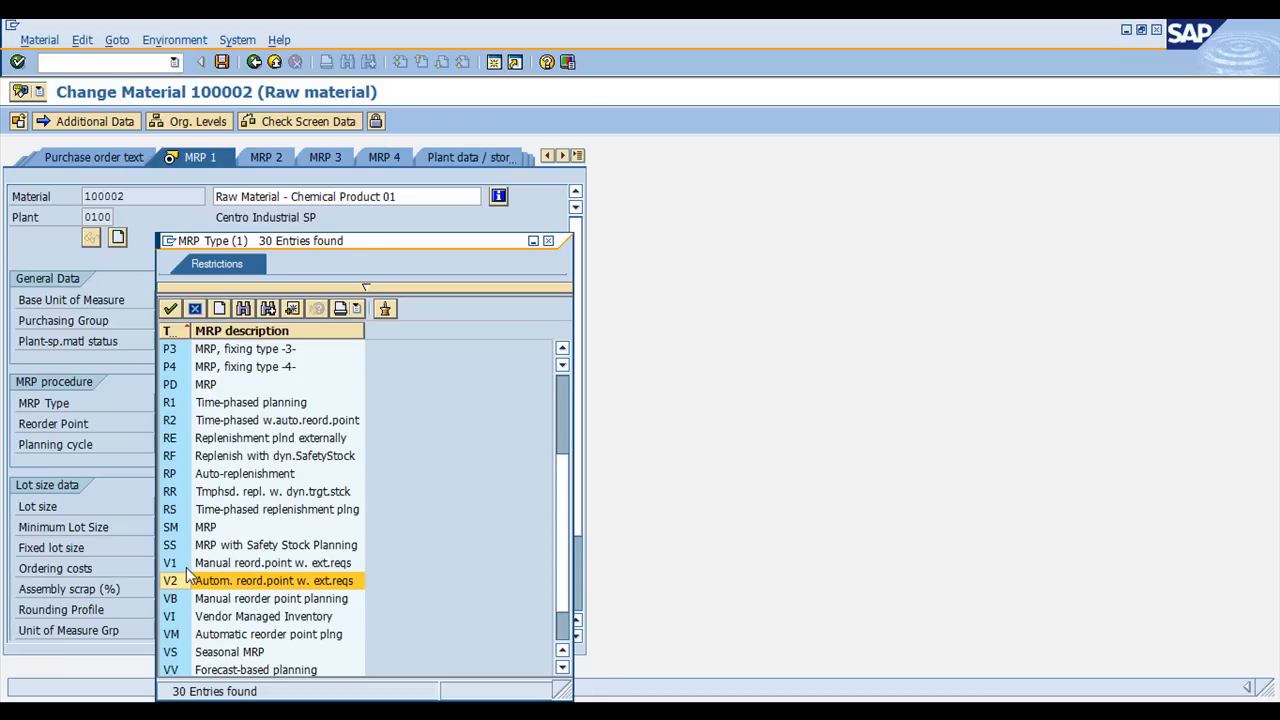
{"action": "left_click", "coordinate": [190, 566]}
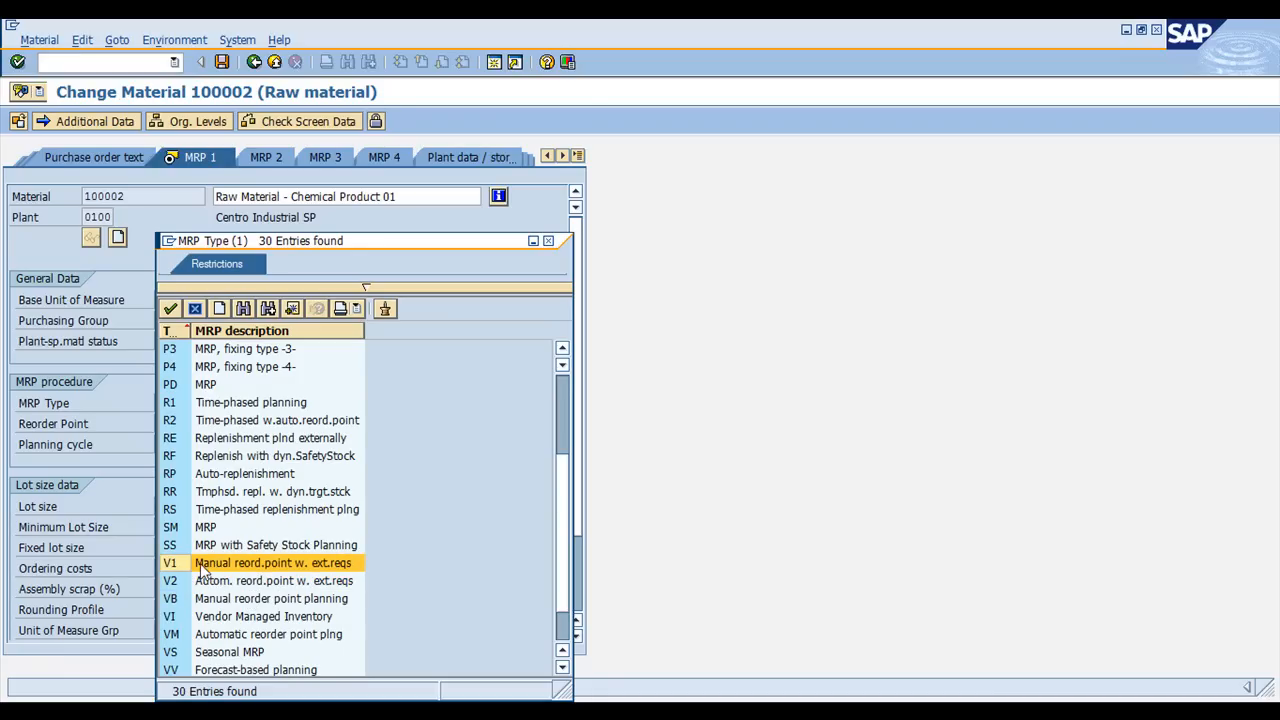
{"action": "left_click", "coordinate": [224, 588]}
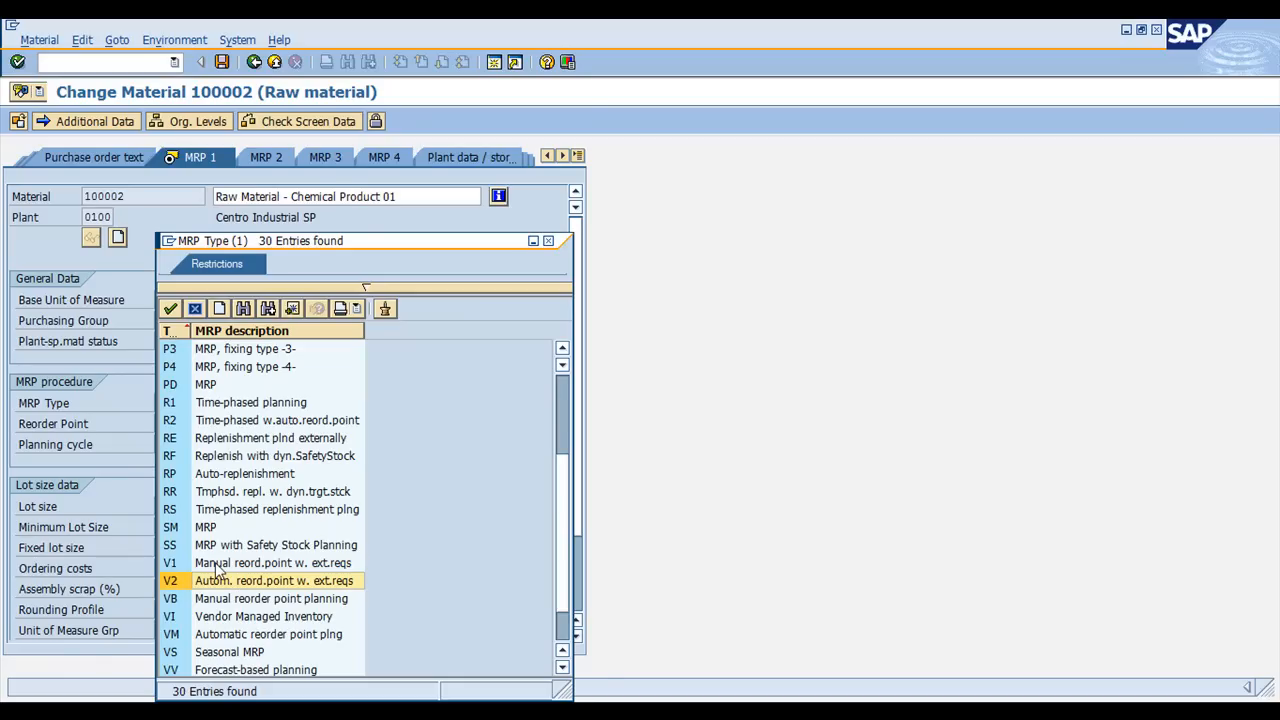
{"action": "left_click", "coordinate": [217, 566]}
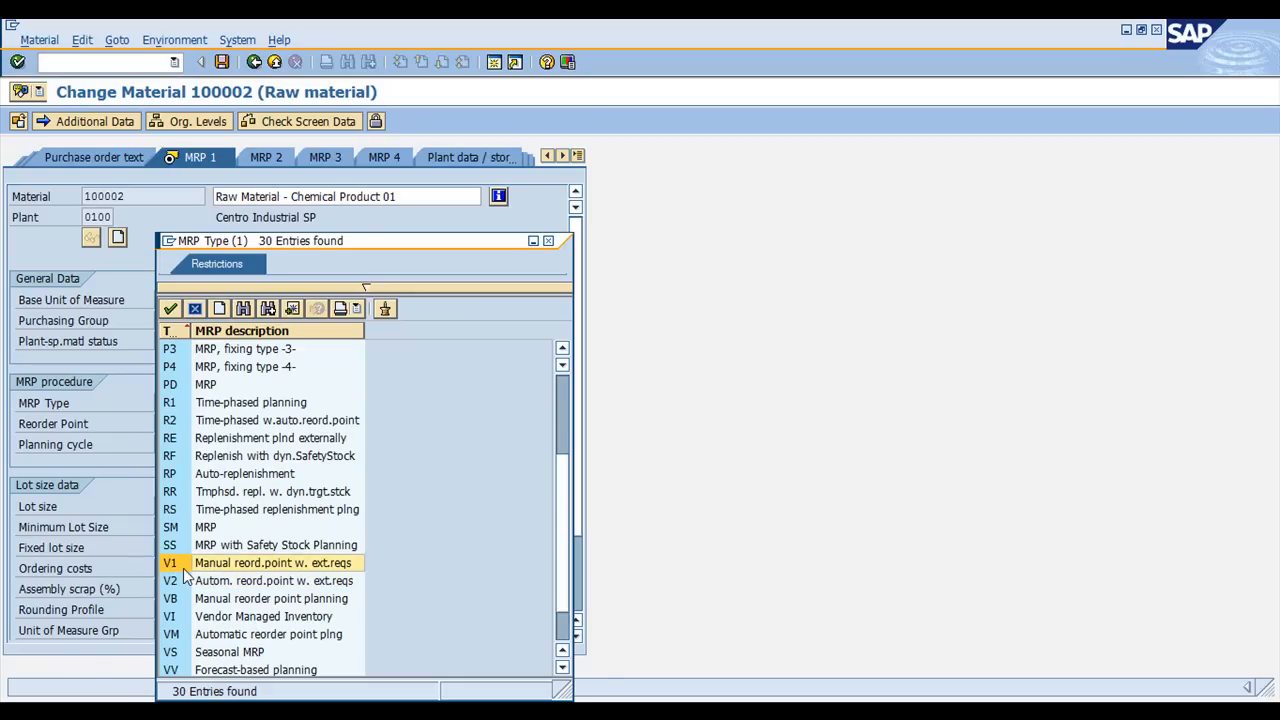
{"action": "left_click", "coordinate": [188, 588]}
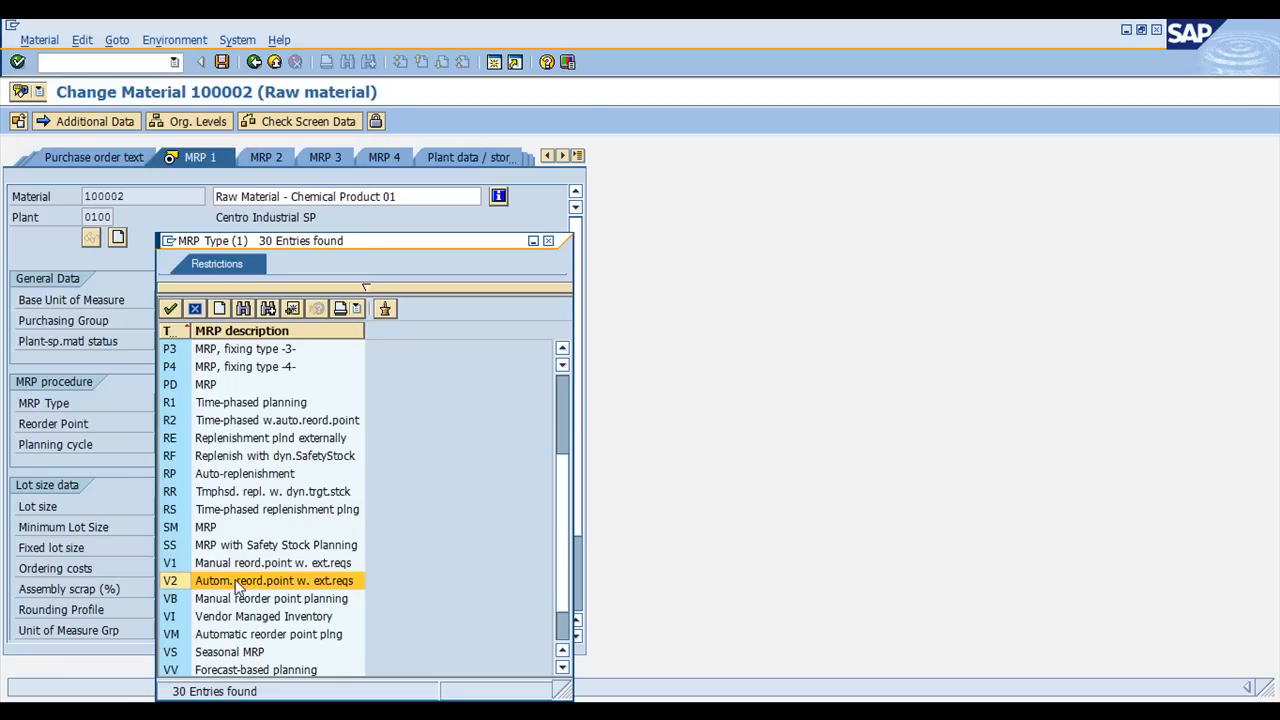
{"action": "left_click", "coordinate": [174, 567]}
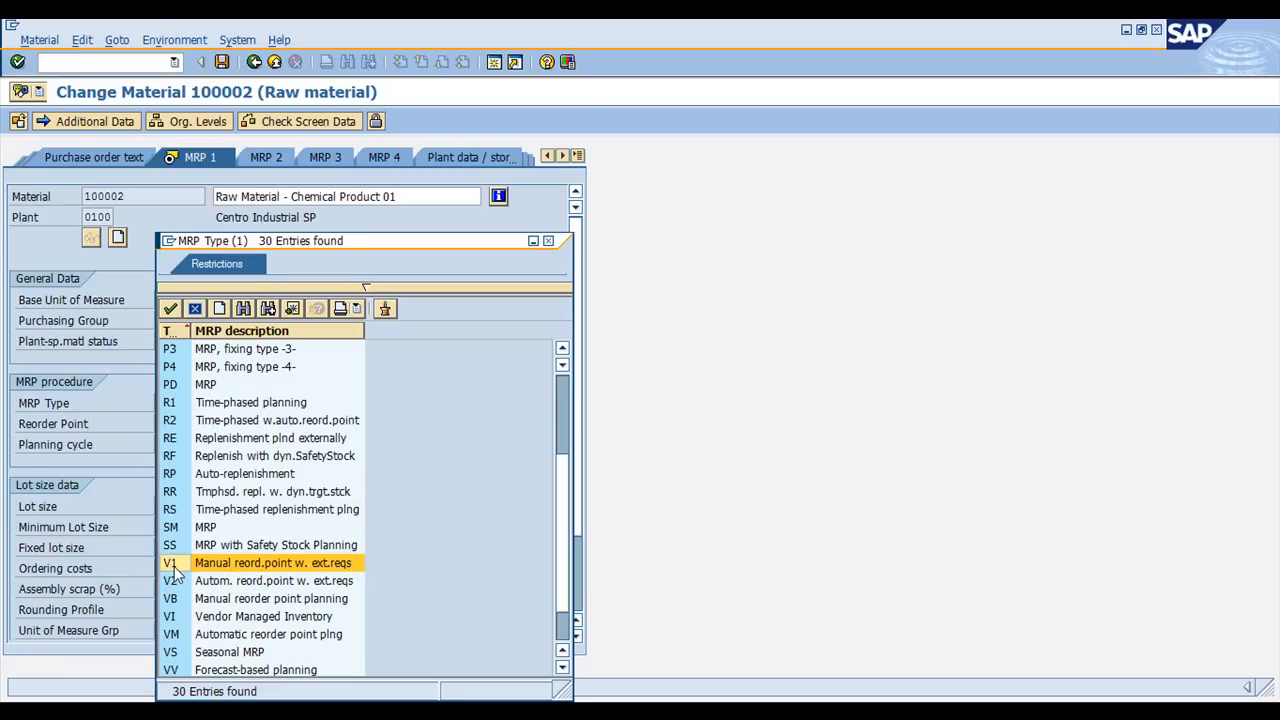
{"action": "key", "text": "Return"}
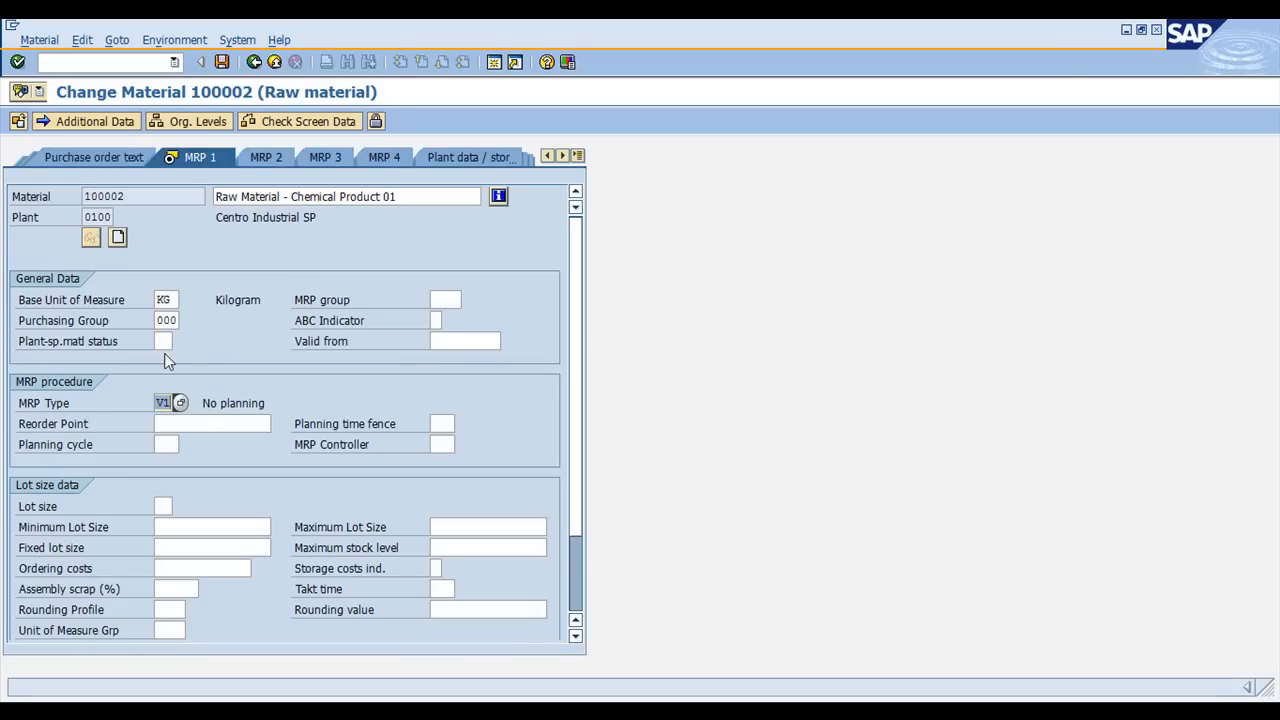
- Set the reorder point to 100 and assign MRP controller 888, Gerente de Estoque
{"action": "left_click", "coordinate": [206, 425]}
{"action": "type", "text": "100"}
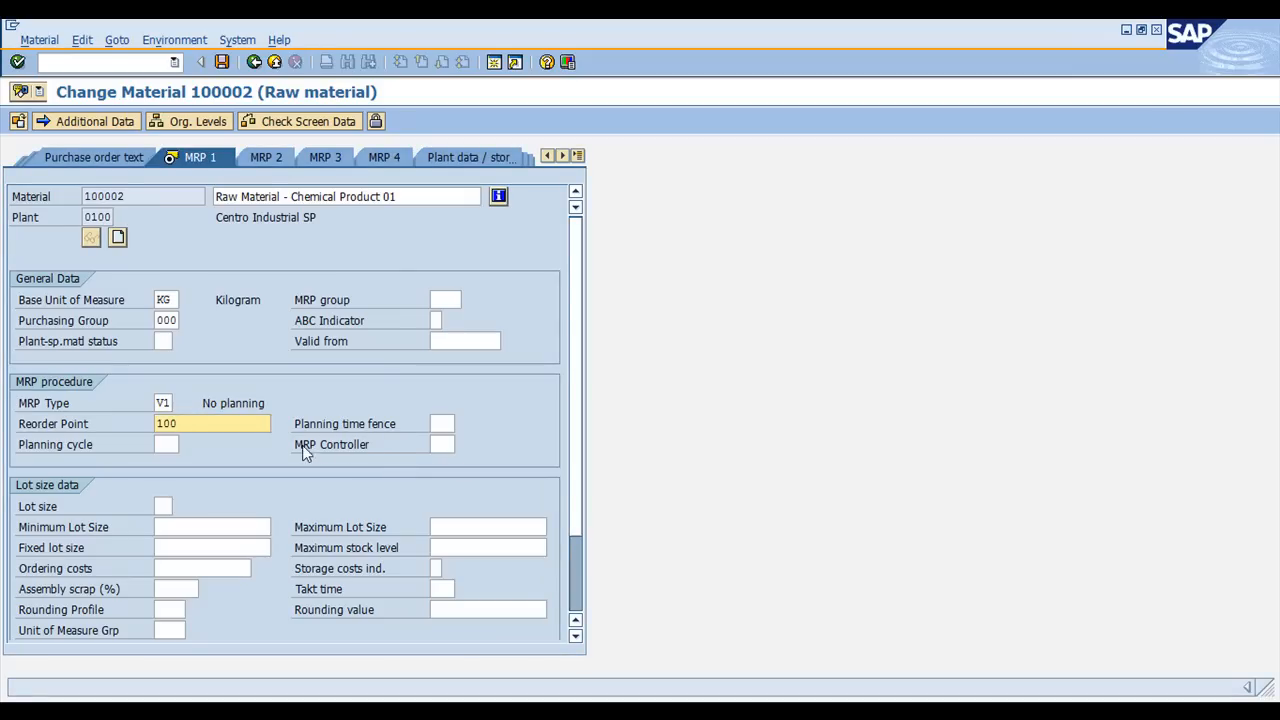
{"action": "left_click", "coordinate": [446, 446]}
{"action": "left_click", "coordinate": [463, 444]}
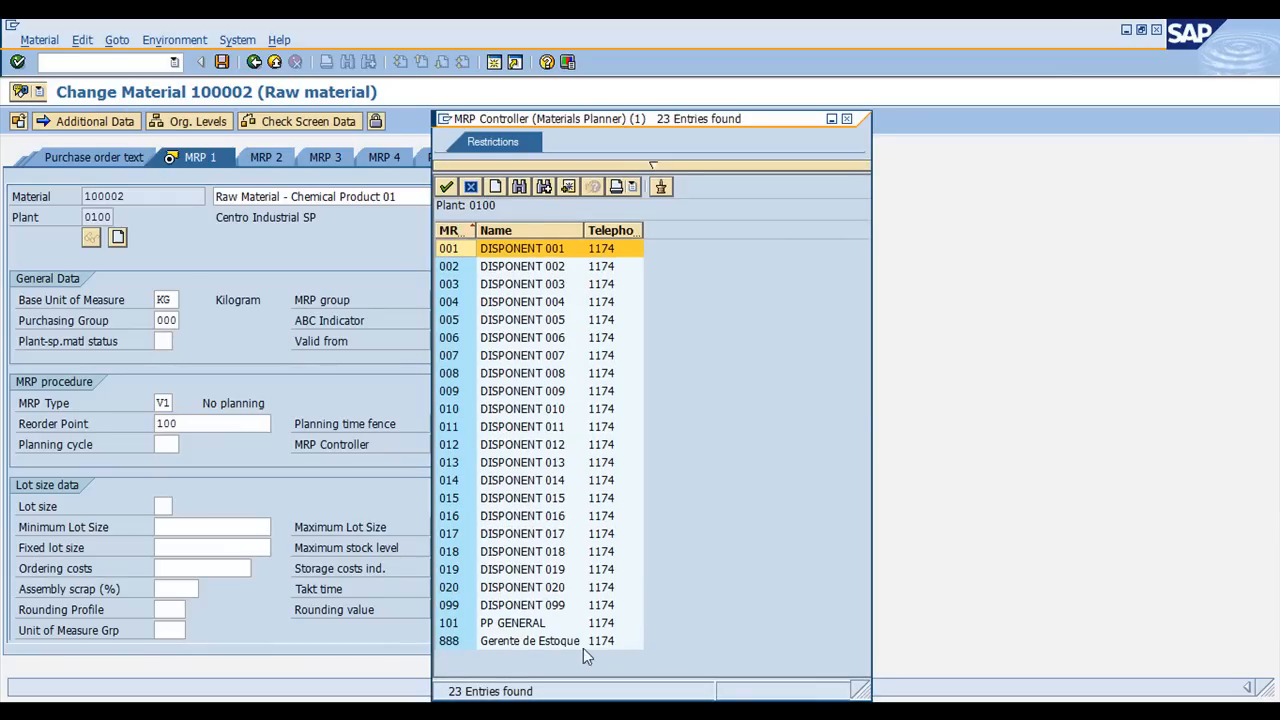
{"action": "left_click", "coordinate": [584, 643]}
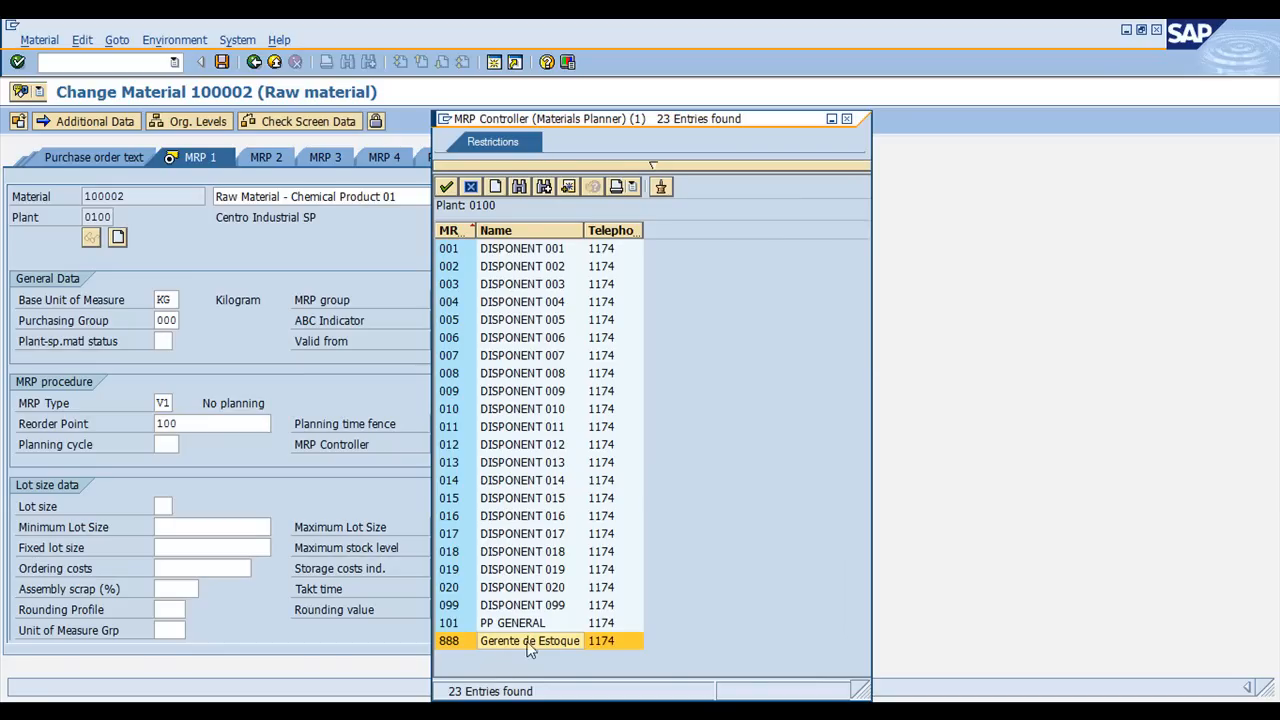
{"action": "double_click", "coordinate": [455, 641]}
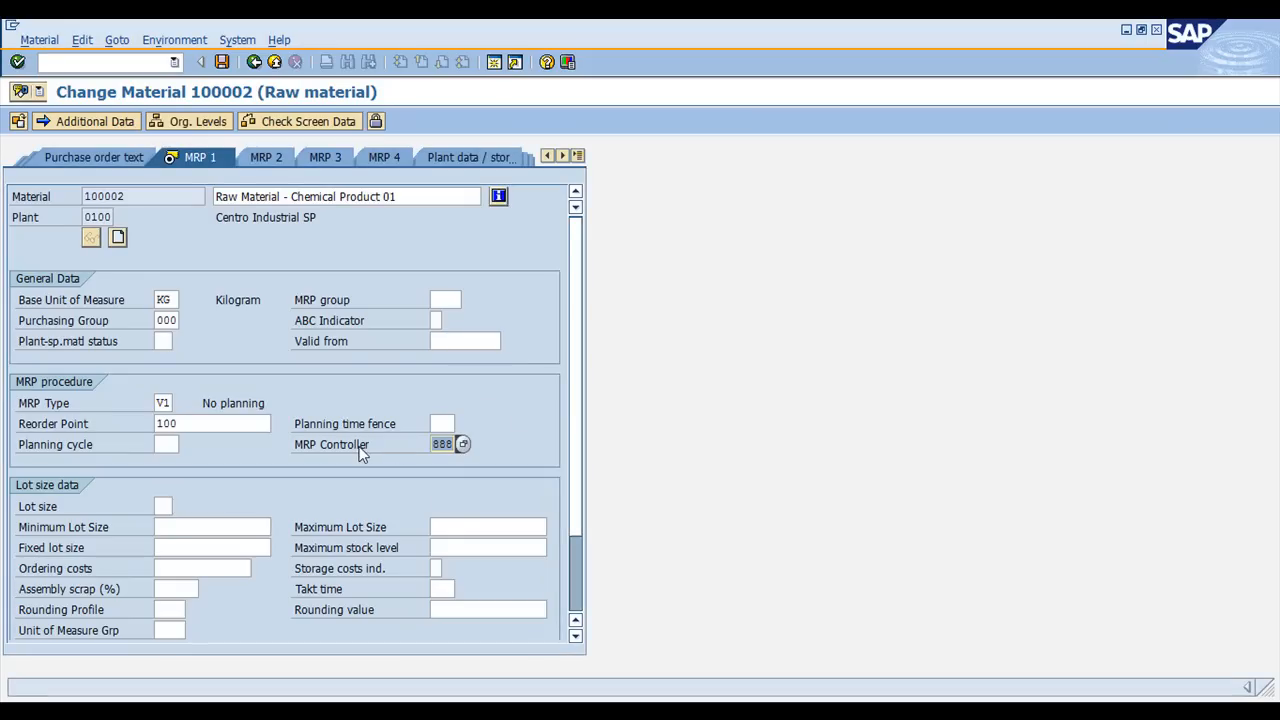
- Set the lot size to HB, Replenish to maximum stock level, from the possible entries
{"action": "left_click", "coordinate": [163, 507]}
{"action": "left_click", "coordinate": [184, 507]}
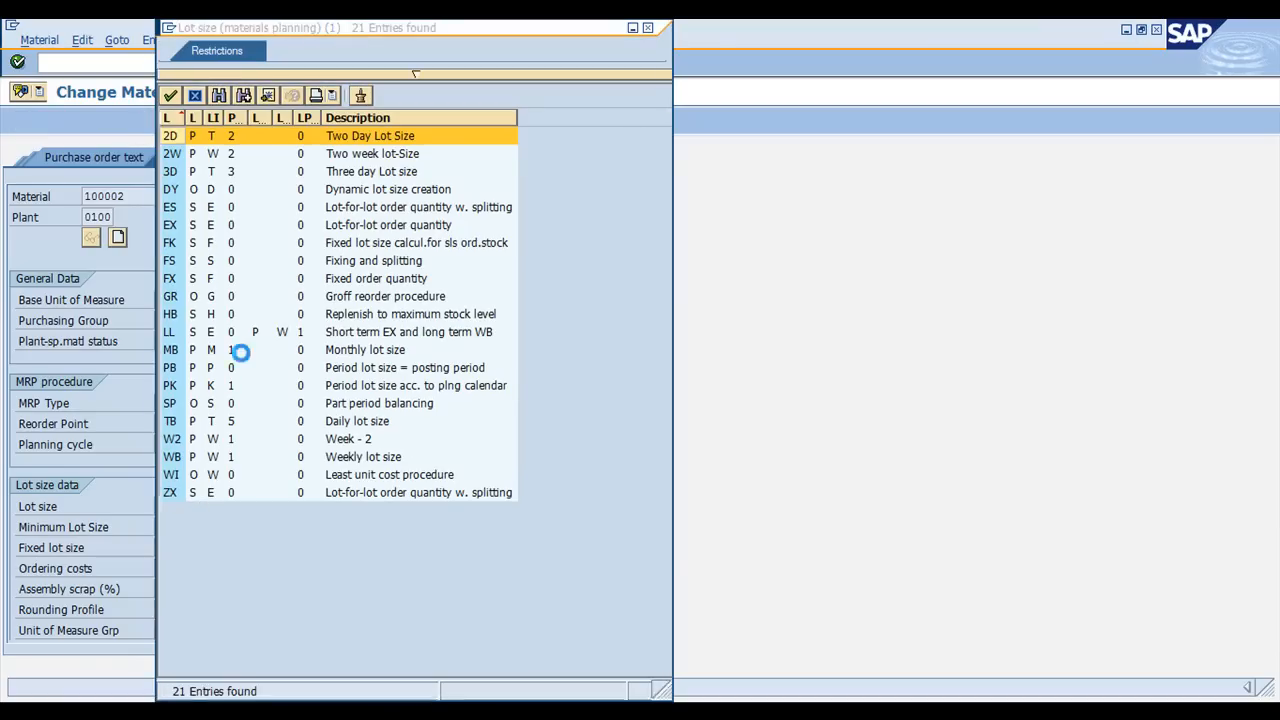
{"action": "left_click", "coordinate": [200, 316]}
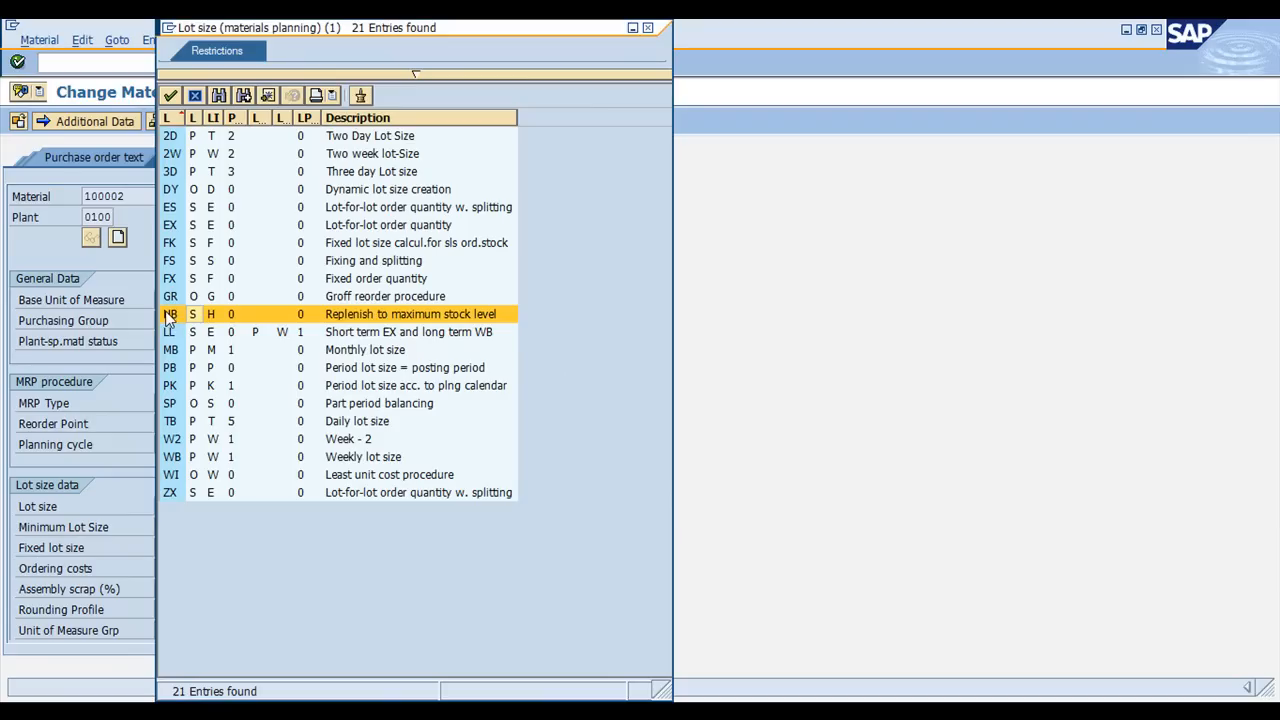
{"action": "double_click", "coordinate": [305, 314]}
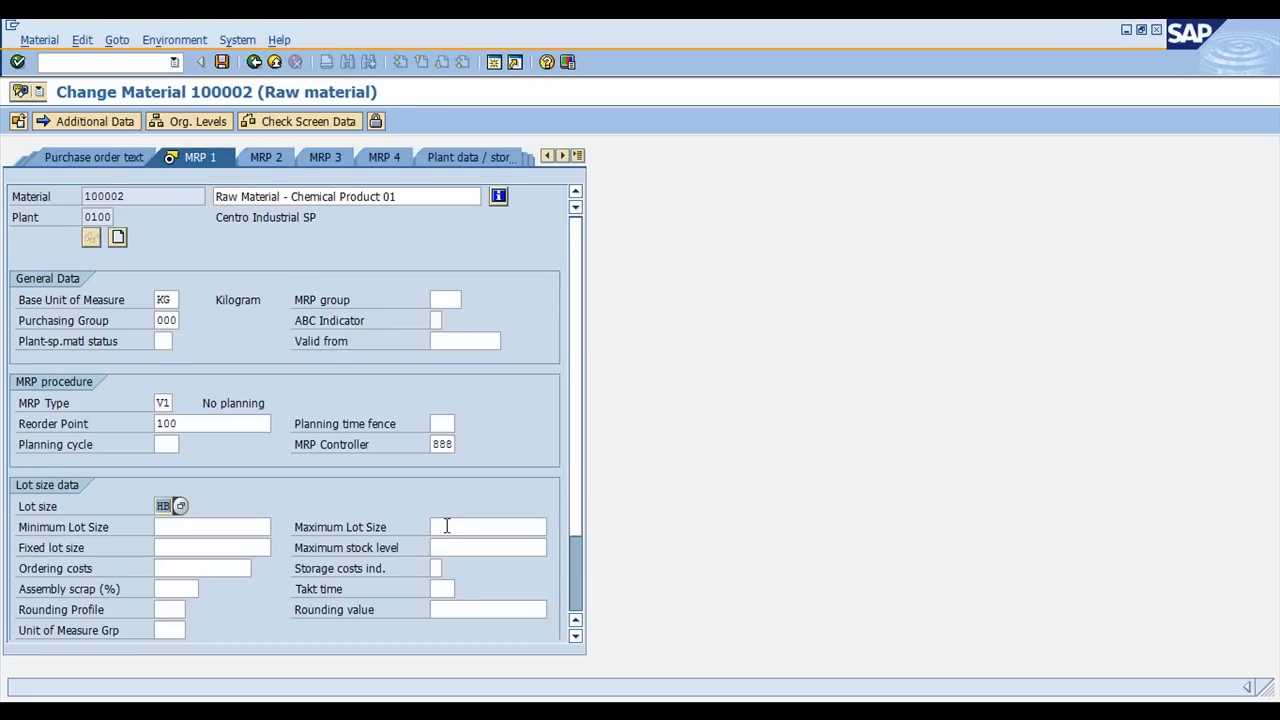
- Set the maximum stock level to 500, check the screen data and save the material
{"action": "left_click", "coordinate": [443, 548]}
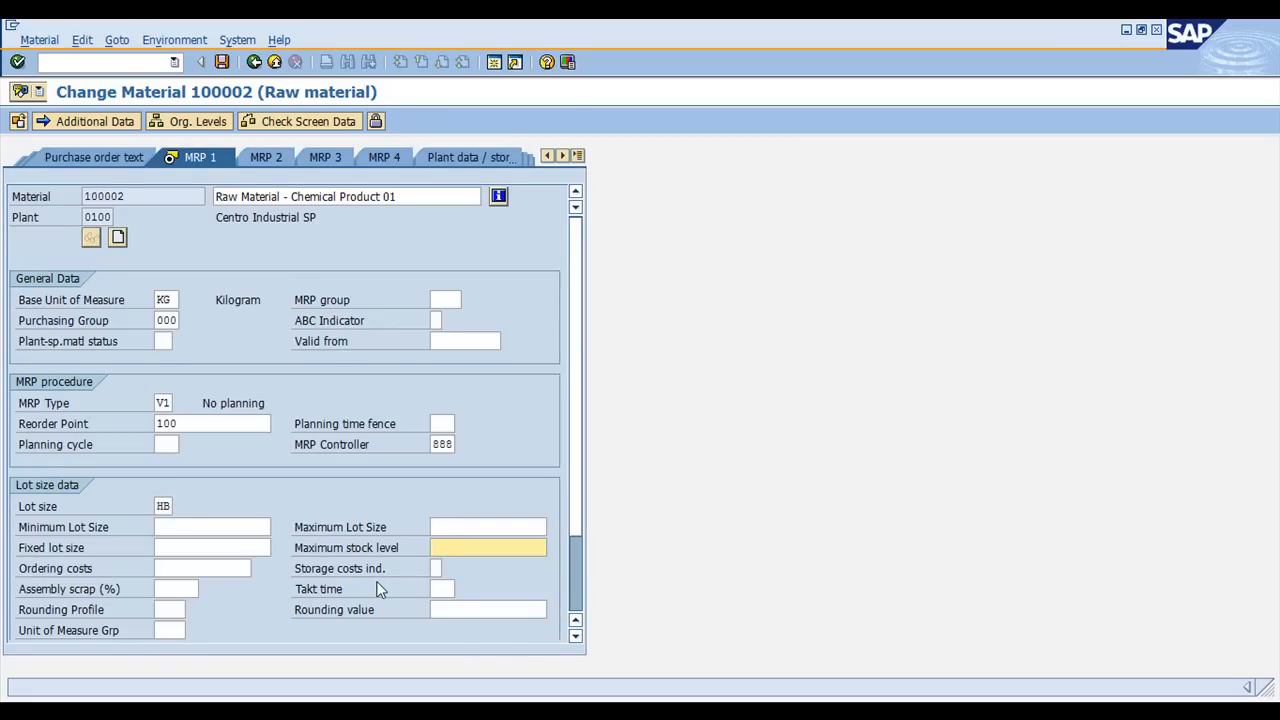
{"action": "type", "text": "500"}
{"action": "left_click", "coordinate": [274, 123]}
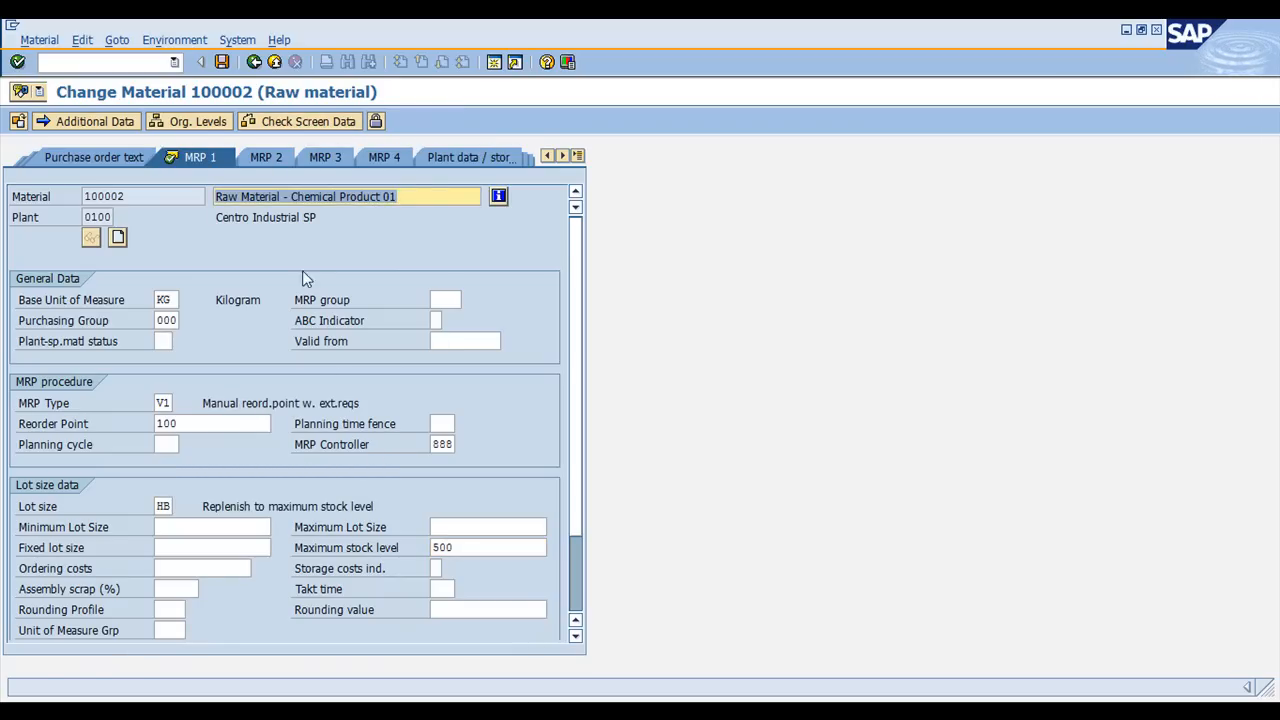
{"action": "left_click", "coordinate": [222, 62]}
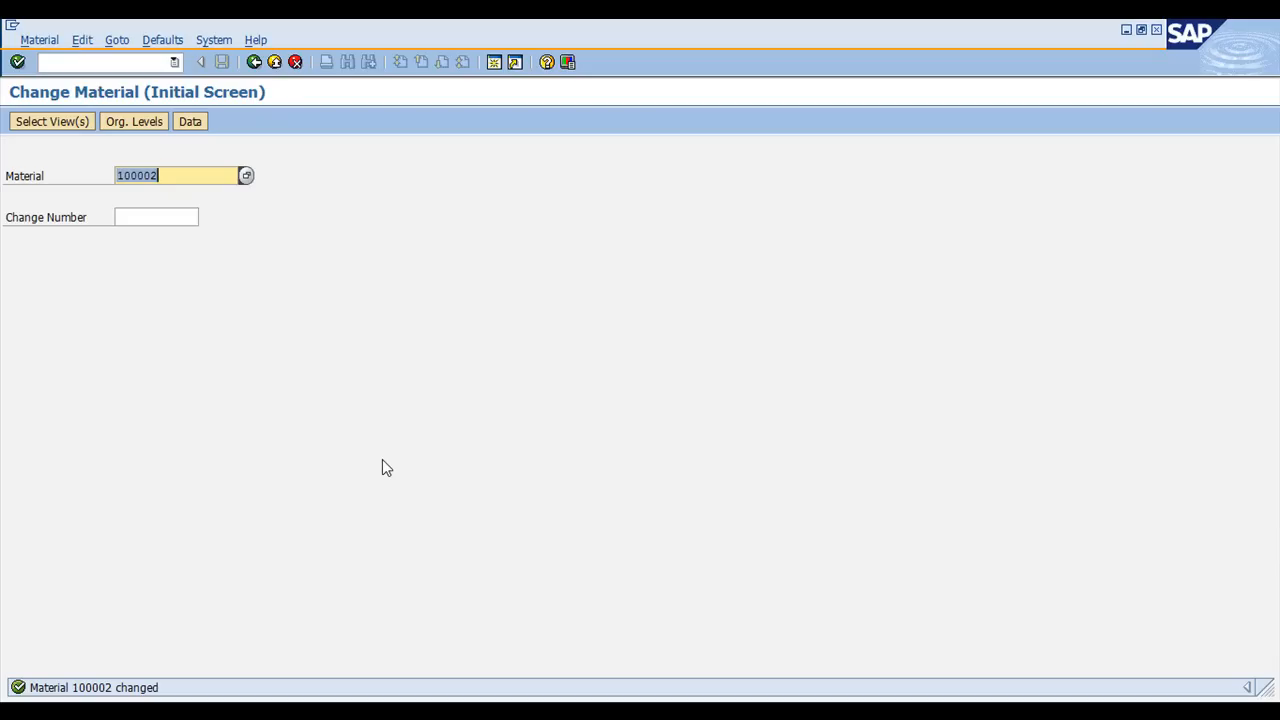
- Display the stock/requirements list (MD04) for material 100002 in plant 0100 and check the available stock quantity
{"action": "left_click", "coordinate": [69, 63]}
{"action": "type", "text": "/n"}
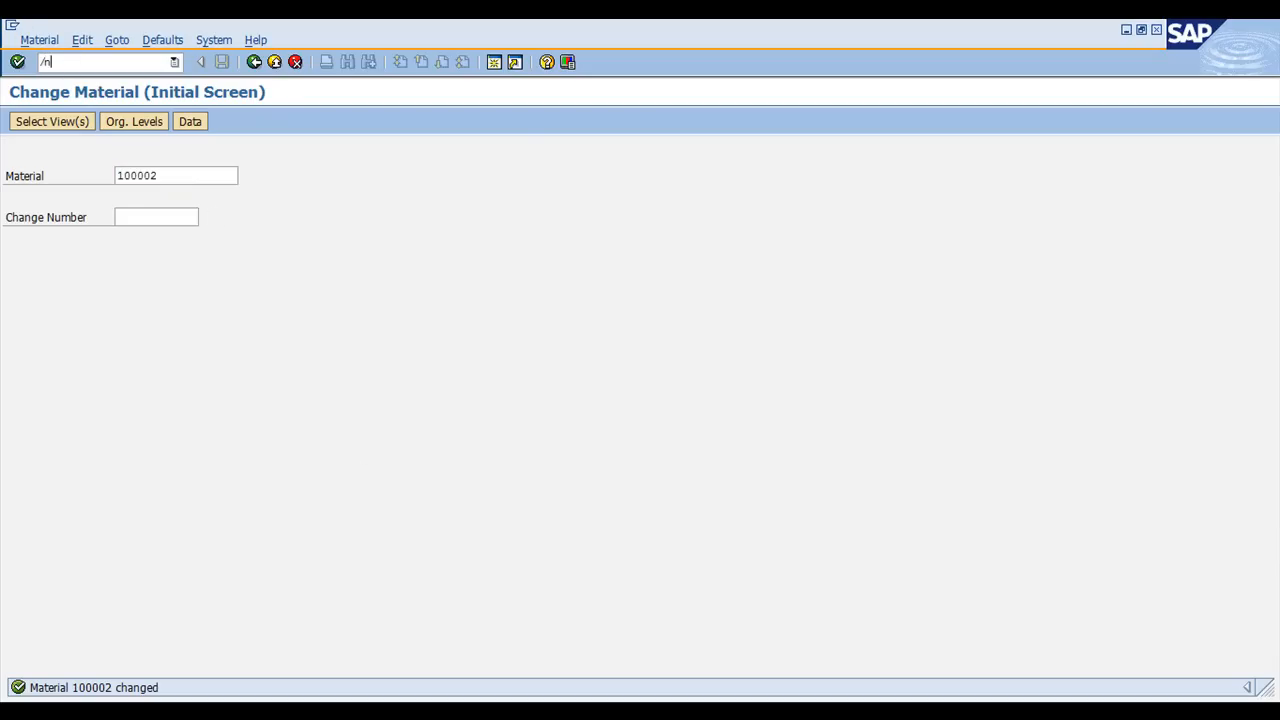
{"action": "type", "text": "md04"}
{"action": "key", "text": "Return"}
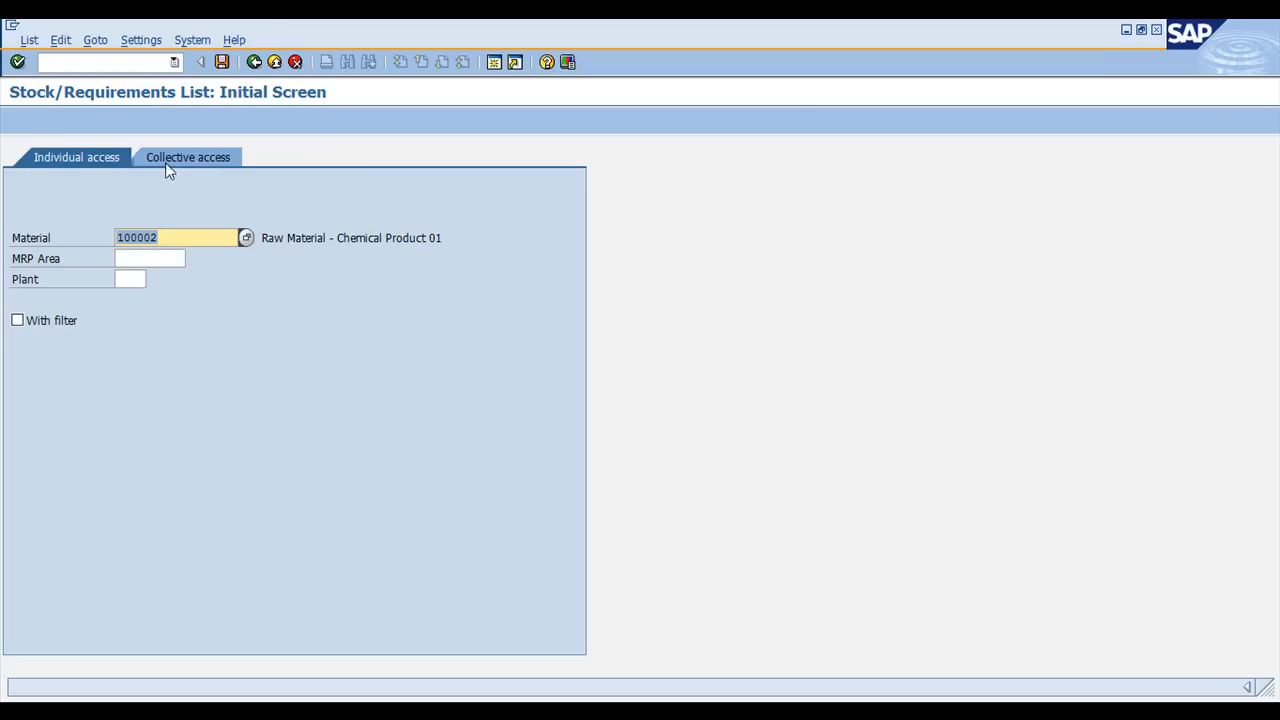
{"action": "key", "text": "Tab"}
{"action": "key", "text": "Tab"}
{"action": "type", "text": "01"}
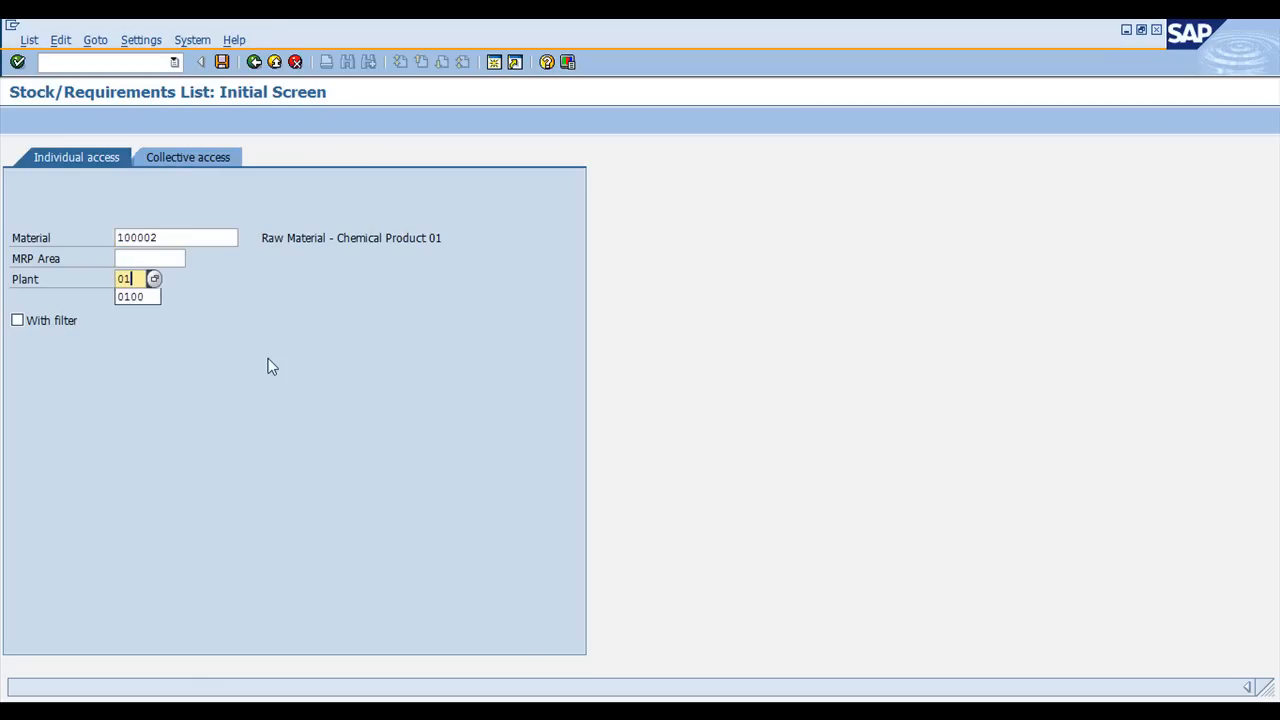
{"action": "type", "text": "00"}
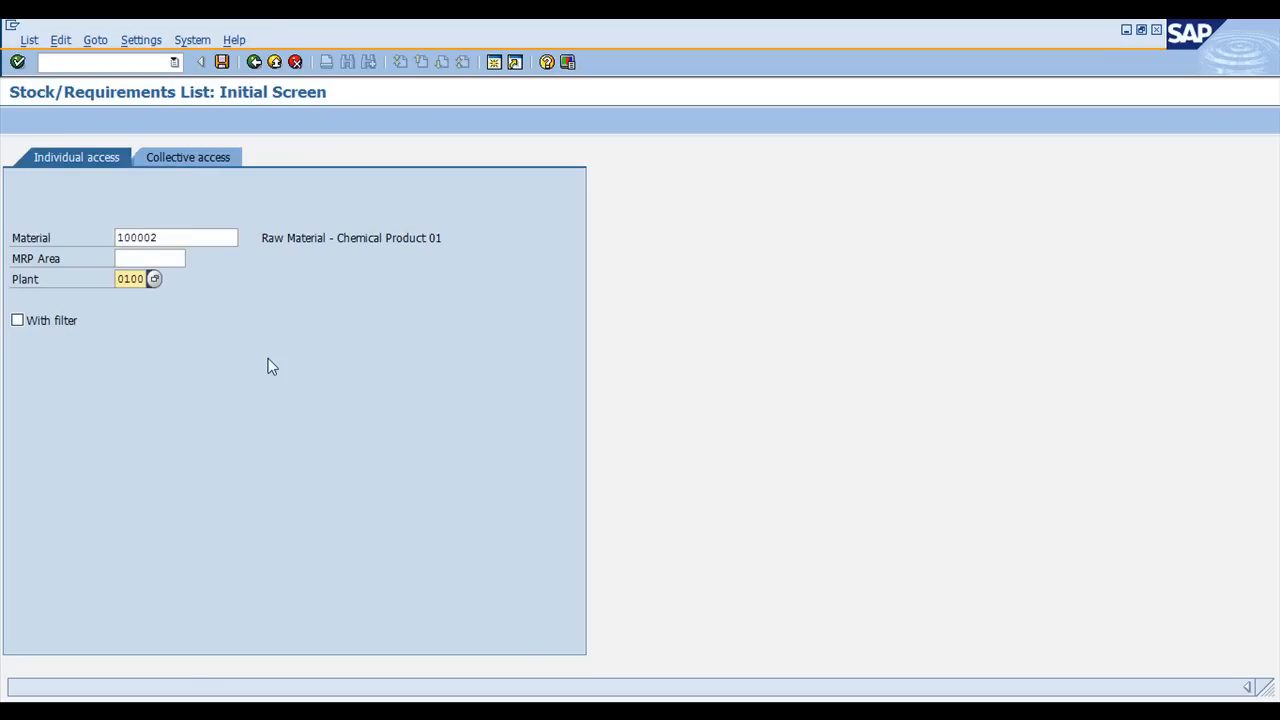
{"action": "key", "text": "Return"}
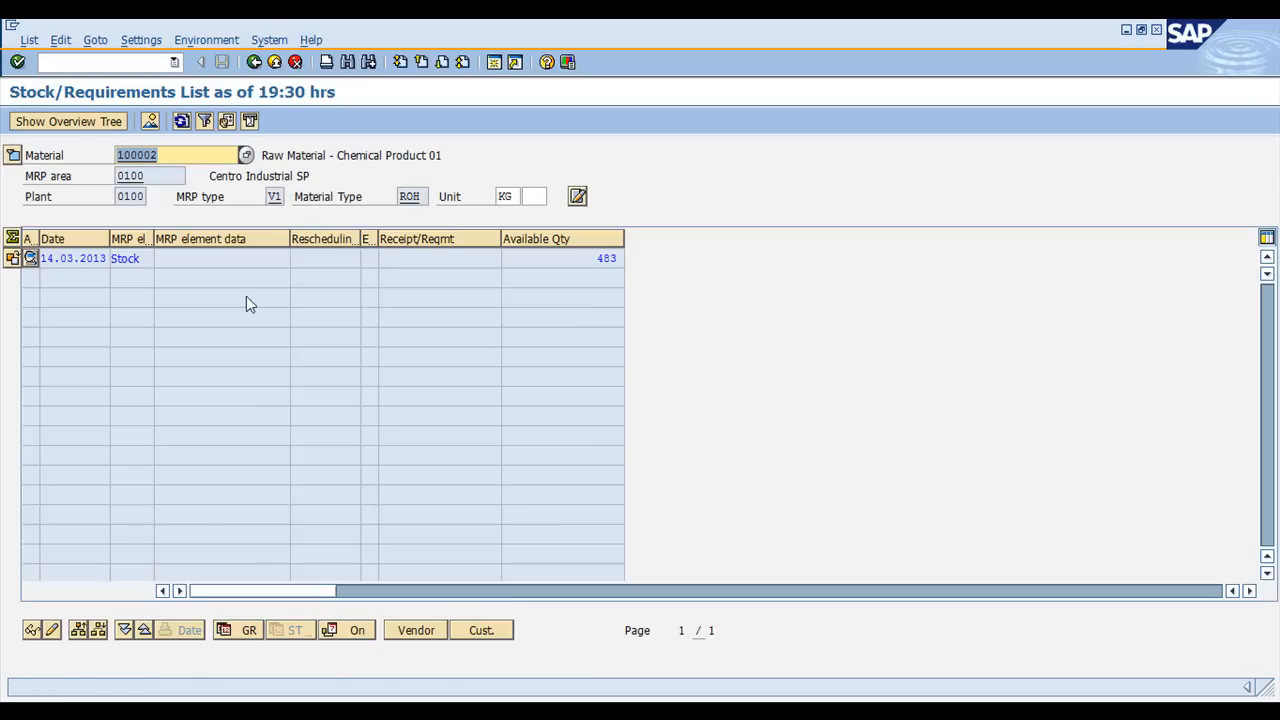
{"action": "left_click", "coordinate": [572, 258]}
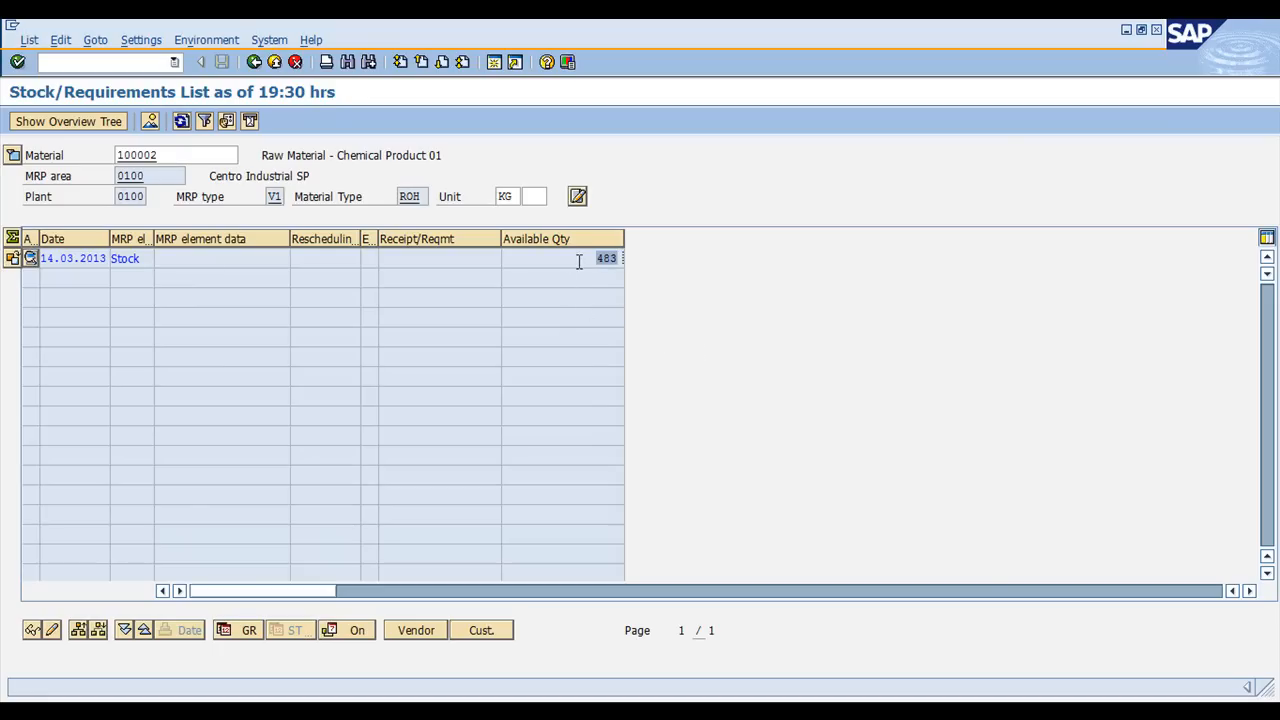
- Open single-item, multi-level planning (MD02) for material 100002 in plant 0100 and review the processing key and purchase requisition parameters
{"action": "key", "text": "Home"}
{"action": "left_click", "coordinate": [122, 62]}
{"action": "type", "text": "/nmd02"}
{"action": "key", "text": "Return"}
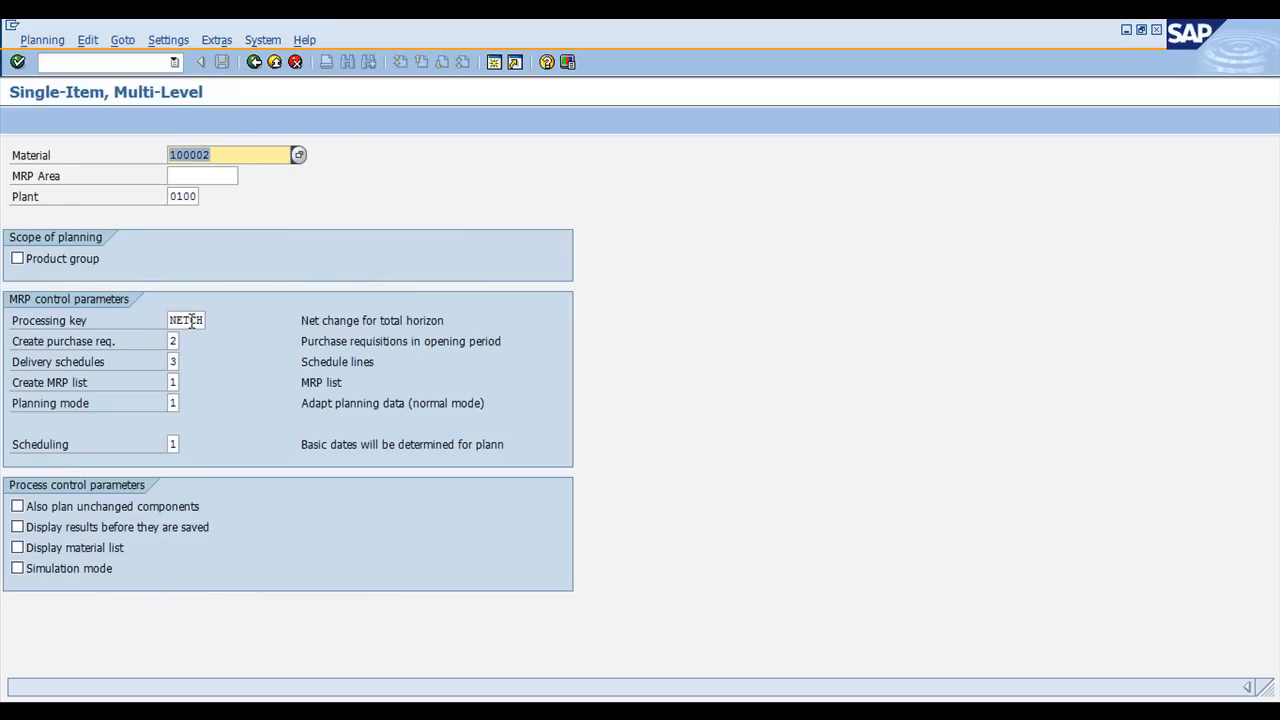
{"action": "key", "text": "Tab"}
{"action": "key", "text": "Tab"}
{"action": "left_click", "coordinate": [178, 320]}
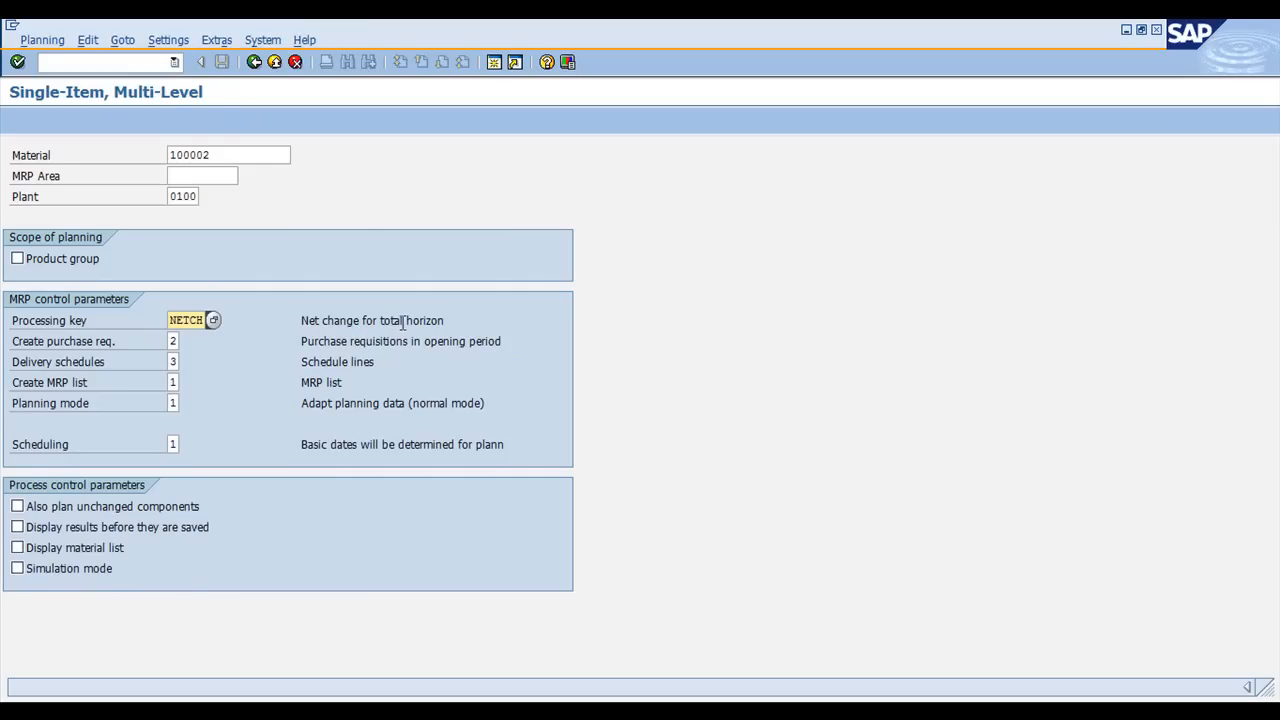
{"action": "left_click", "coordinate": [172, 341]}
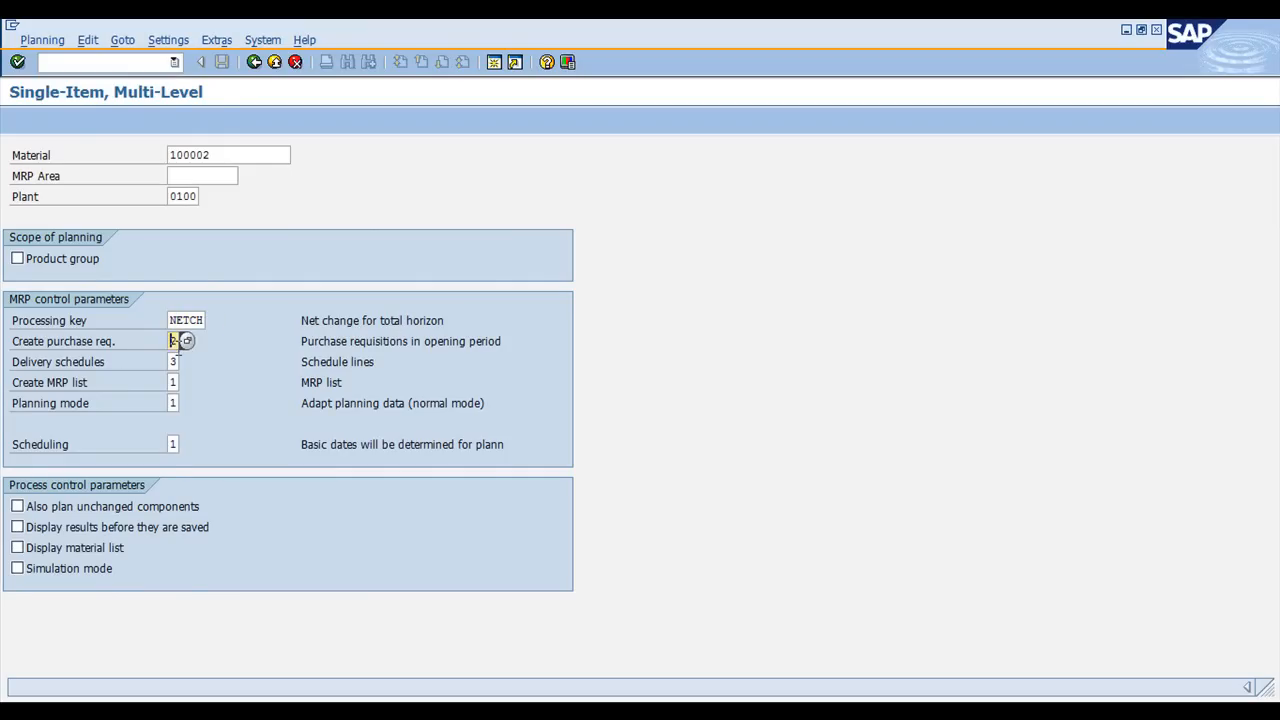
- Set the delivery schedules parameter to 1, No schedule lines, from the possible entries
{"action": "left_click", "coordinate": [172, 362]}
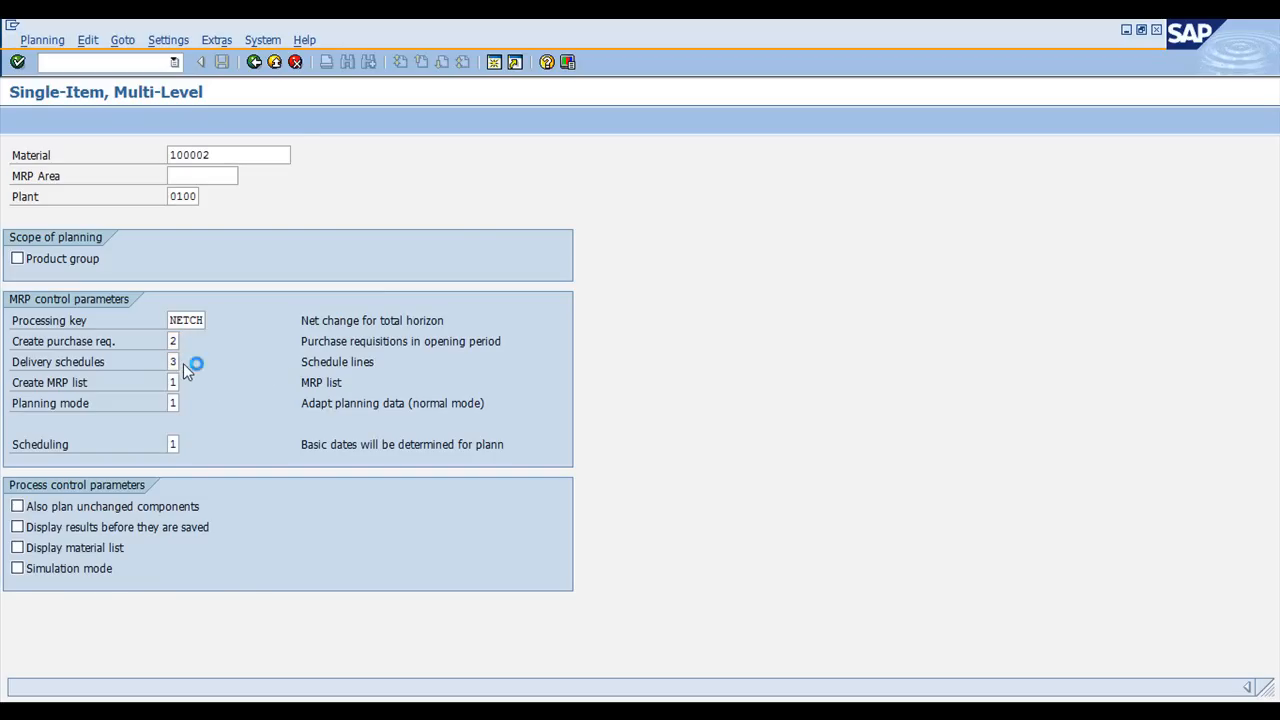
{"action": "left_click", "coordinate": [185, 362]}
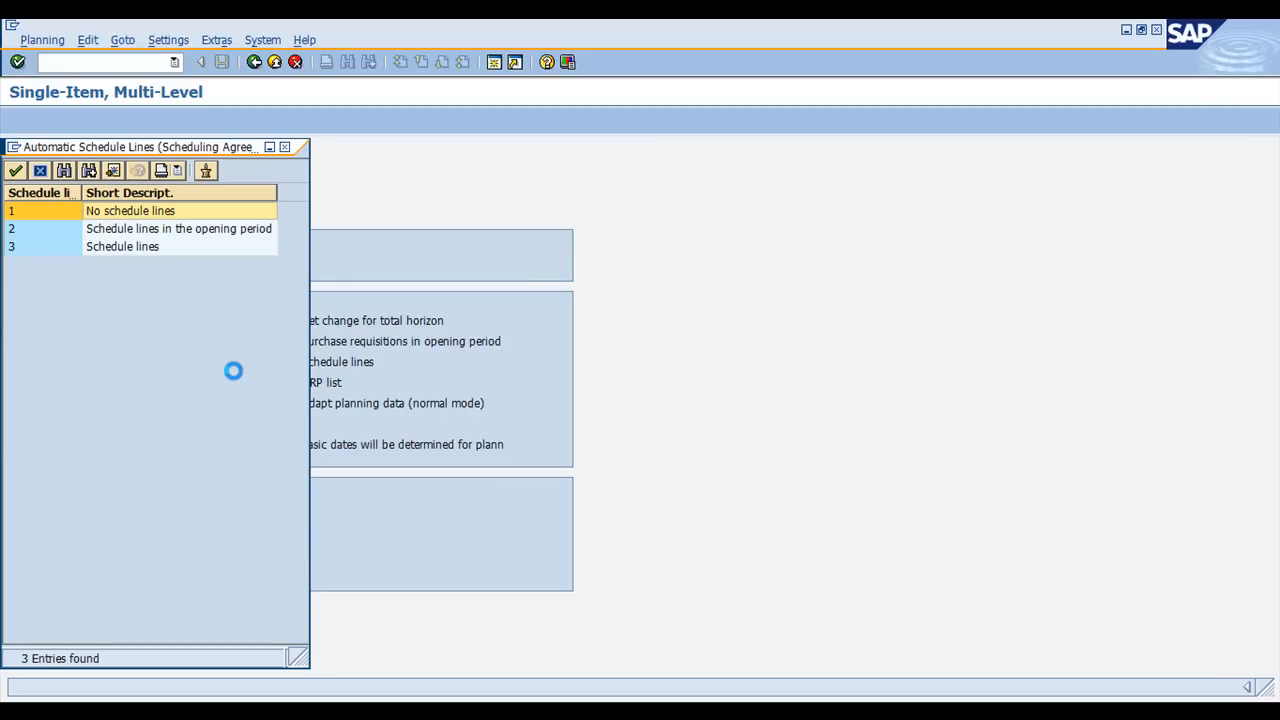
{"action": "key", "text": "Escape"}
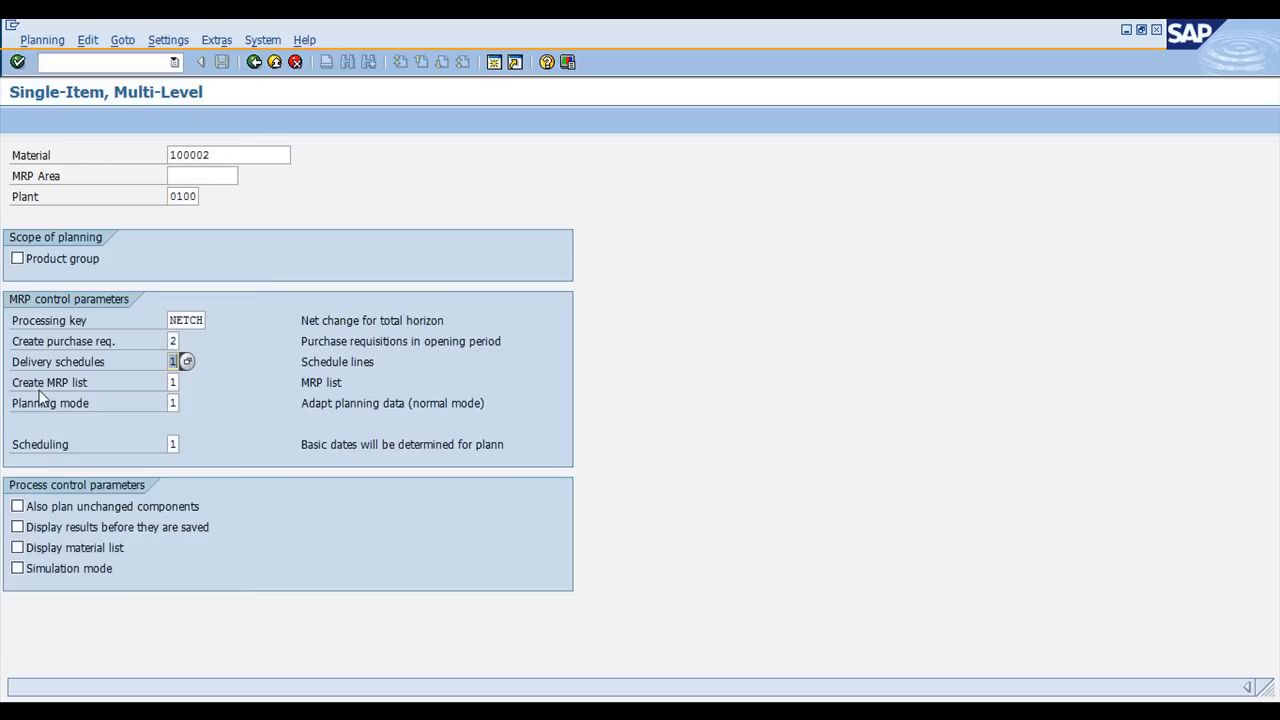
- Set the planning mode to 3, Delete and recreate planning data, from the possible entries
{"action": "left_click", "coordinate": [173, 382]}
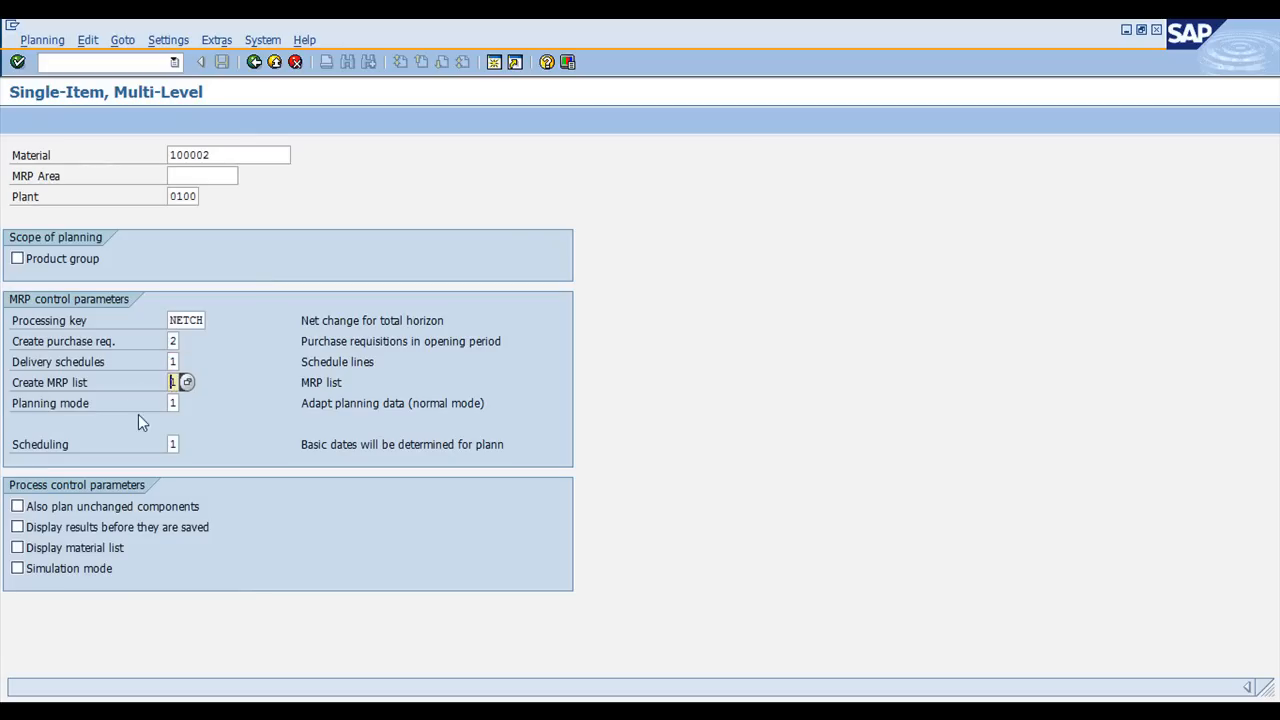
{"action": "left_click", "coordinate": [173, 404]}
{"action": "left_click", "coordinate": [186, 403]}
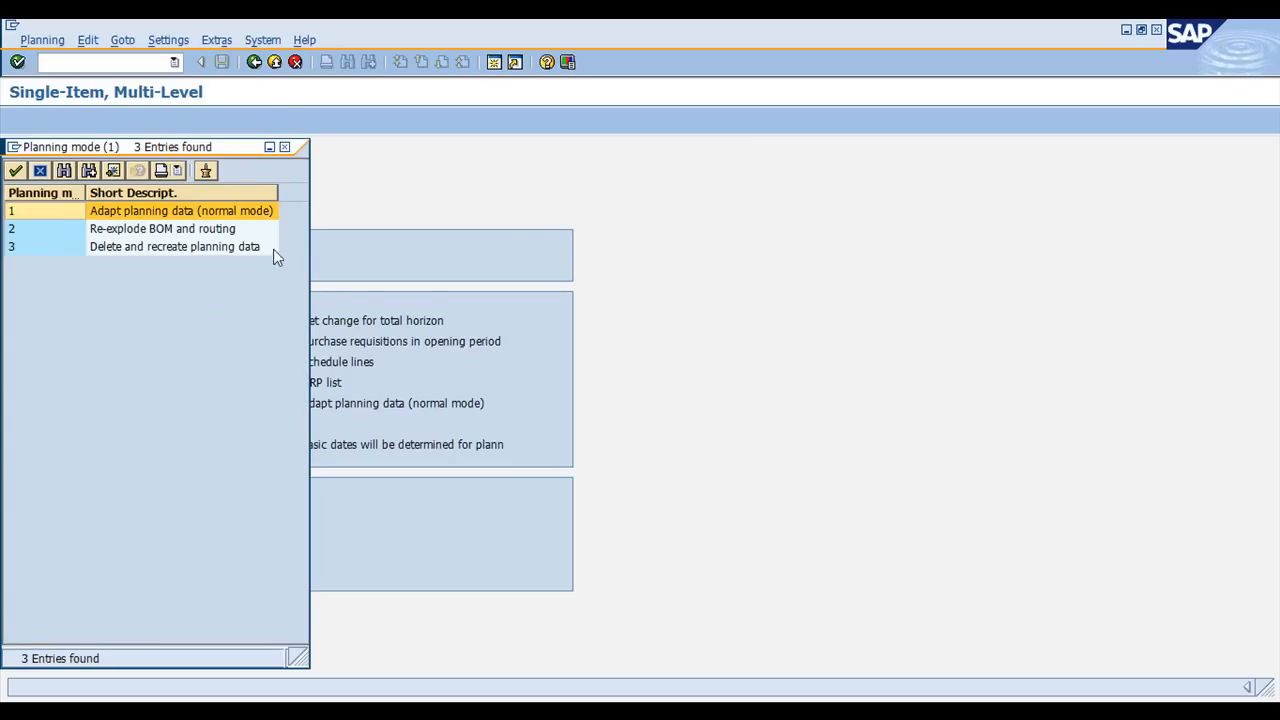
{"action": "left_click", "coordinate": [118, 250]}
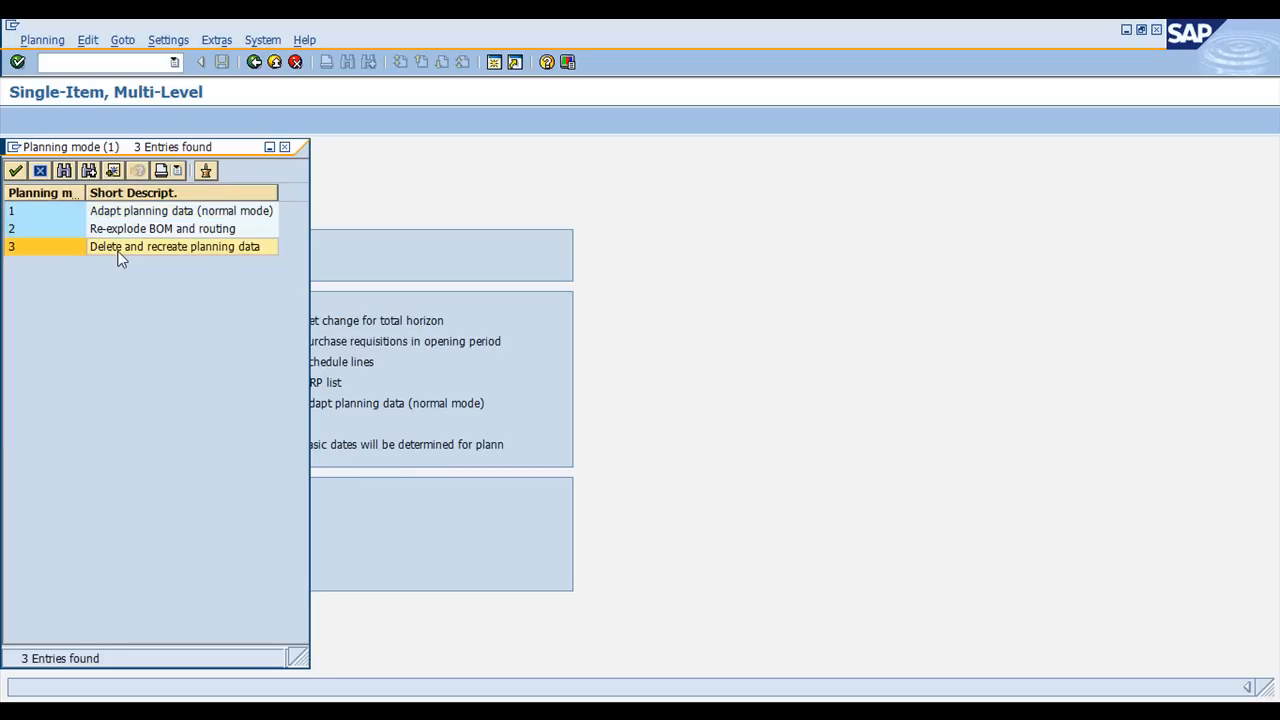
{"action": "double_click", "coordinate": [214, 250]}
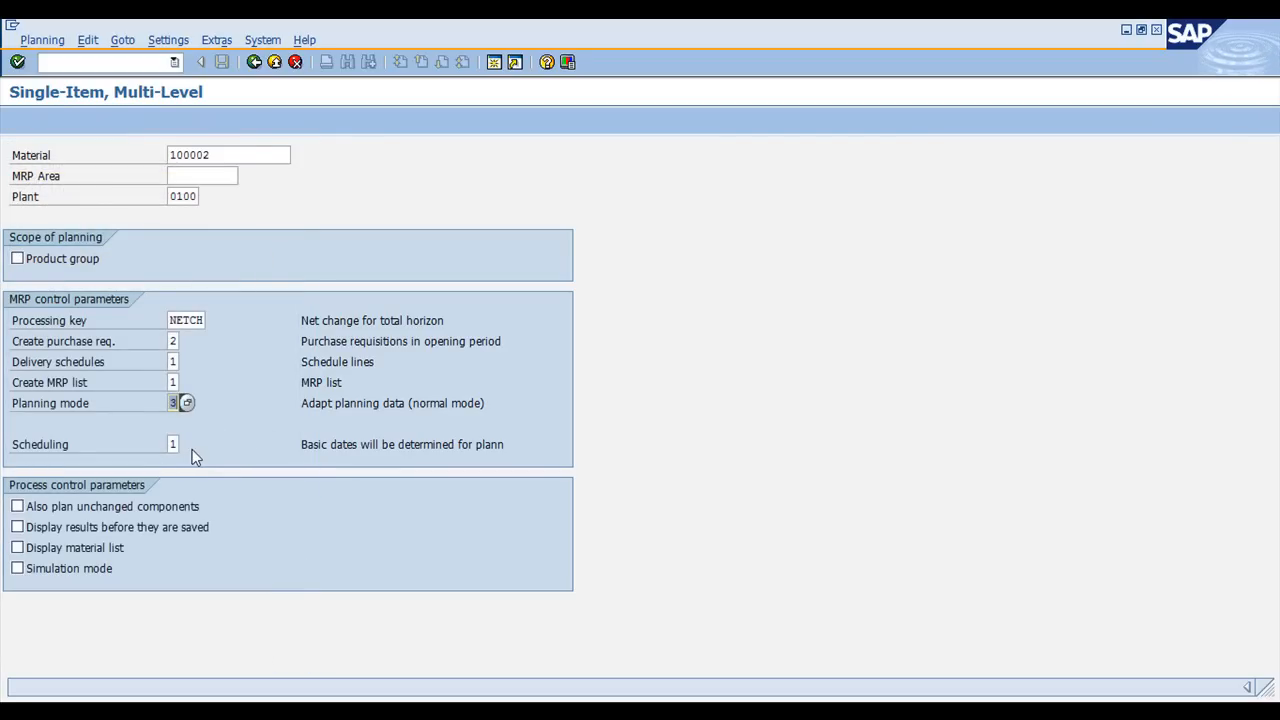
- Enable displaying results before they are saved and run the MRP for material 100002, confirming the input parameters
{"action": "left_click", "coordinate": [18, 529]}
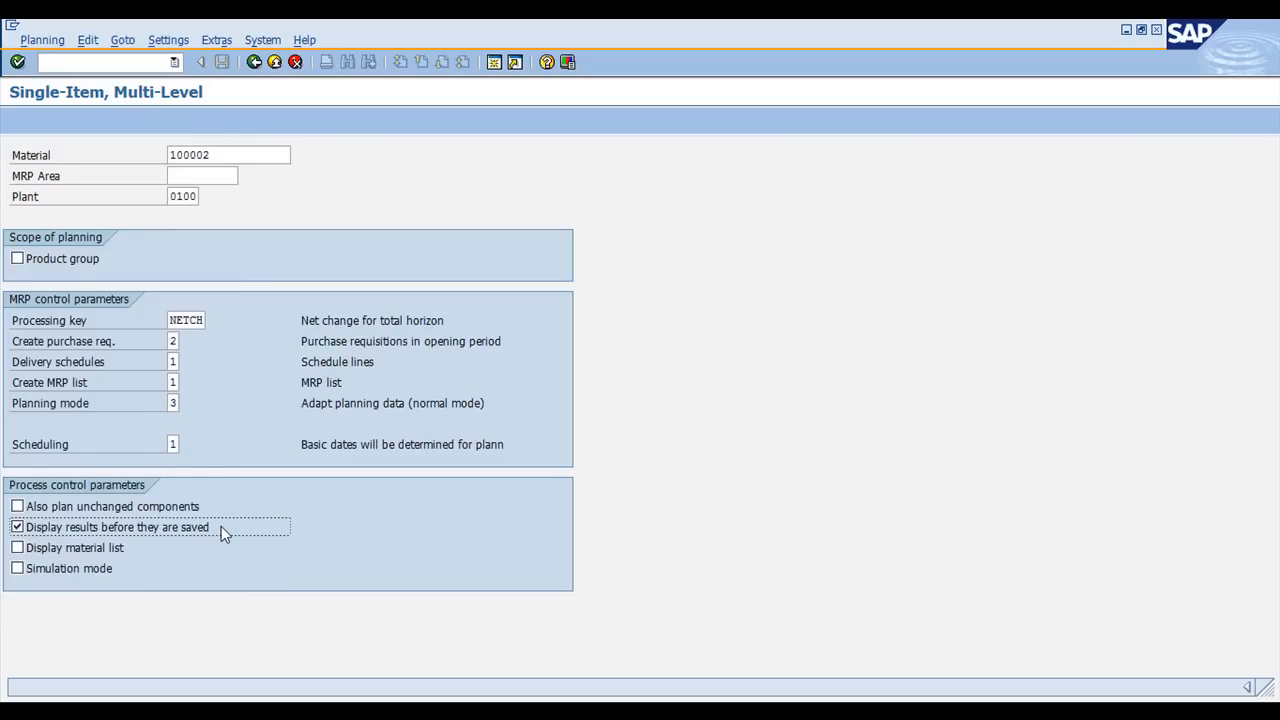
{"action": "key", "text": "Return"}
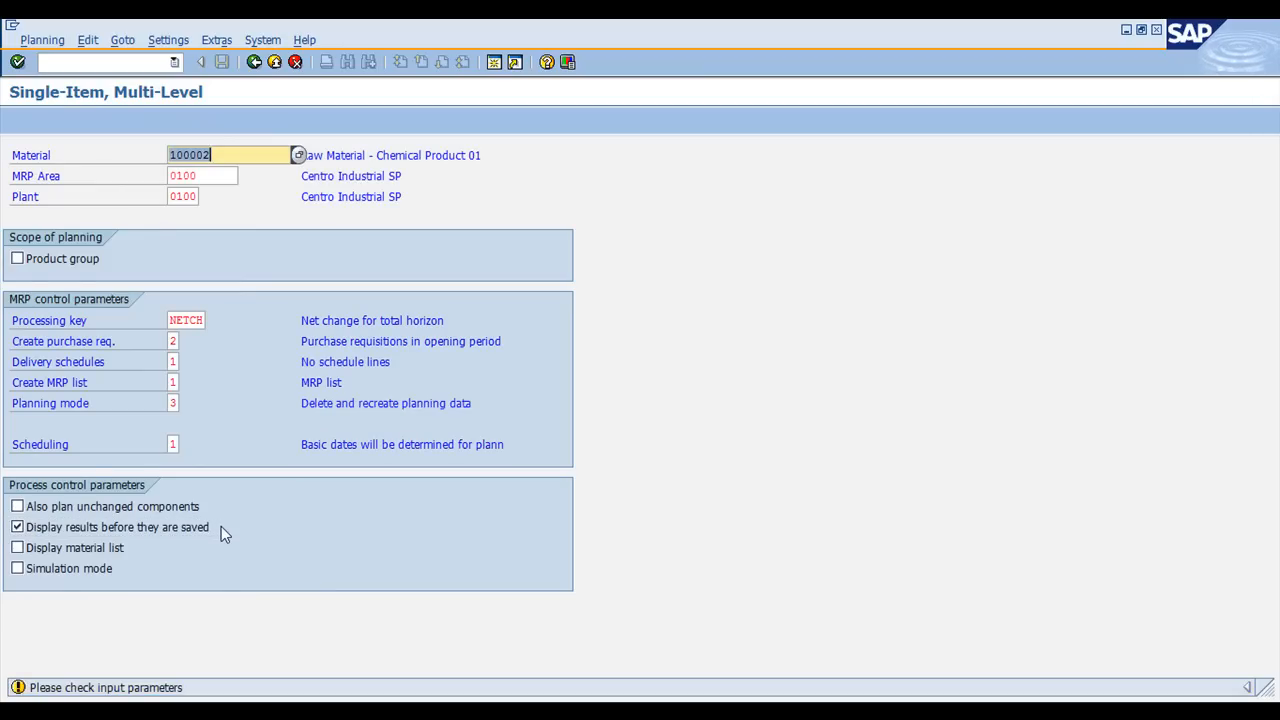
{"action": "key", "text": "Return"}
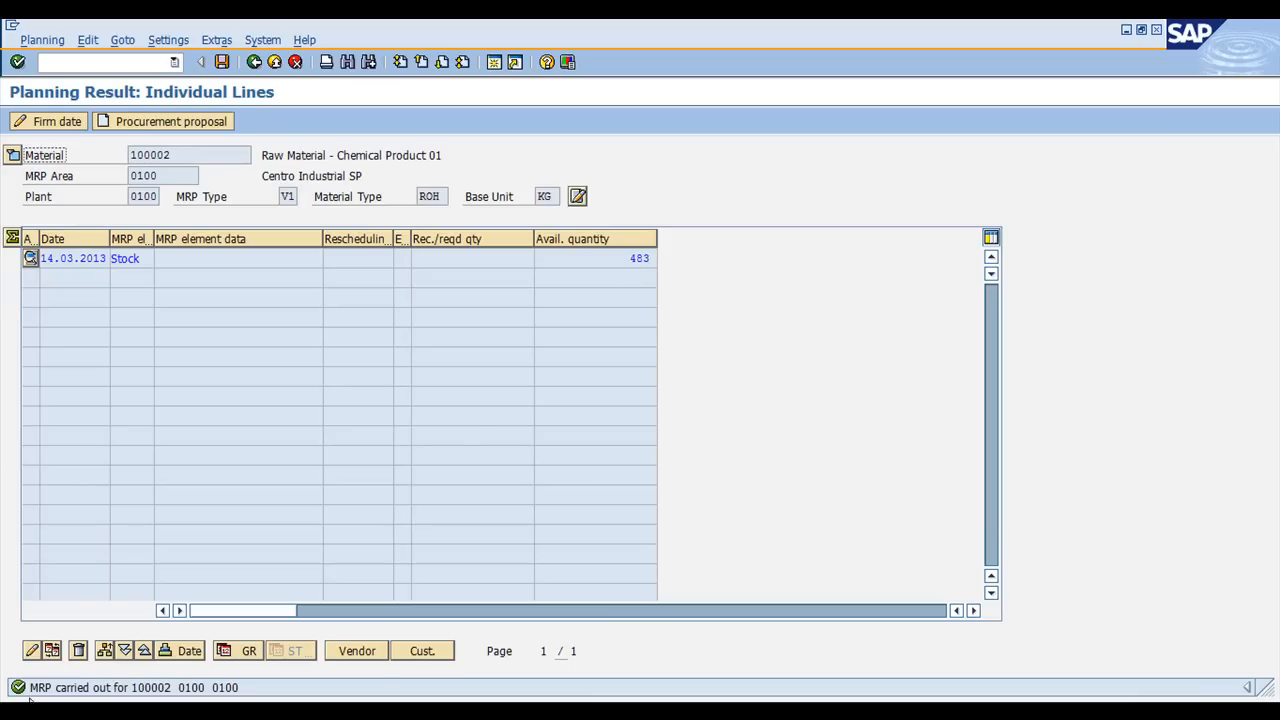
{"action": "left_click", "coordinate": [120, 63]}
{"action": "left_click", "coordinate": [625, 259]}
{"action": "left_click", "coordinate": [80, 61]}
{"action": "left_click_drag", "start_coordinate": [177, 158], "coordinate": [13, 155]}
{"action": "key", "text": "ctrl+c"}
{"action": "left_click", "coordinate": [106, 63]}
{"action": "type", "text": "/omb1a"}
{"action": "key", "text": "Return"}
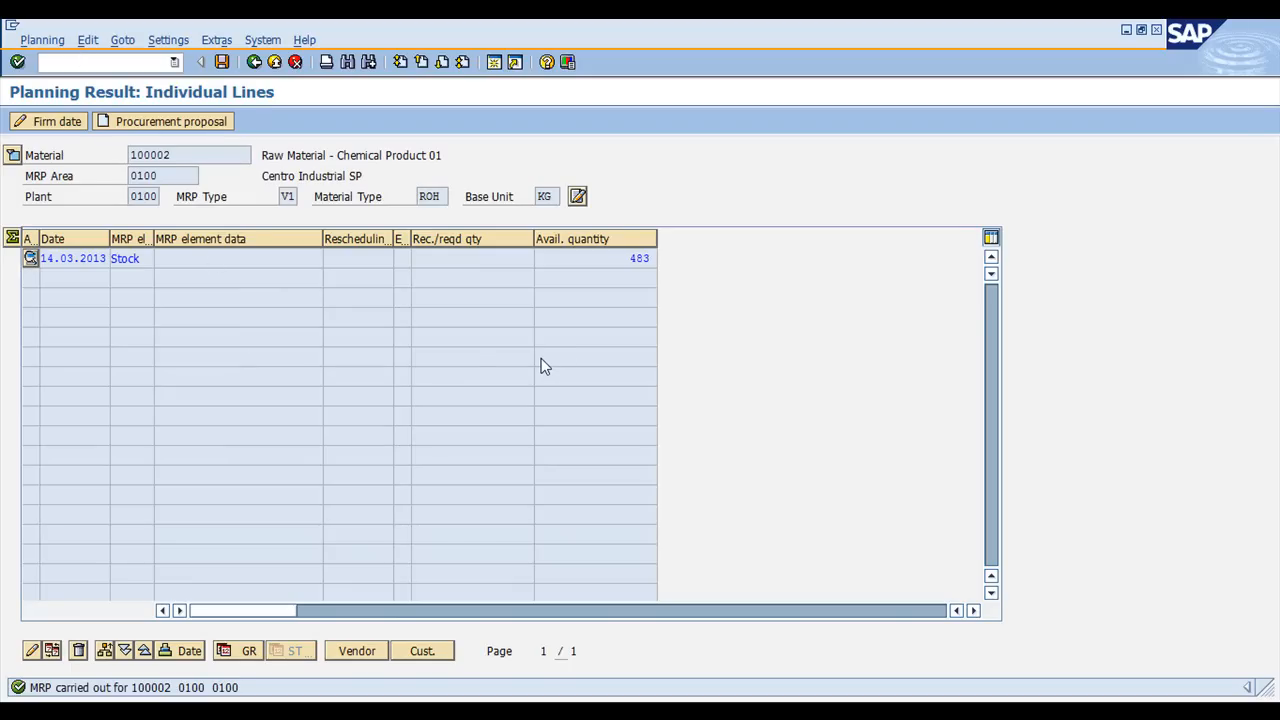
- Create a new session and start the goods issue transaction MB1A in it
{"action": "left_click", "coordinate": [495, 62]}
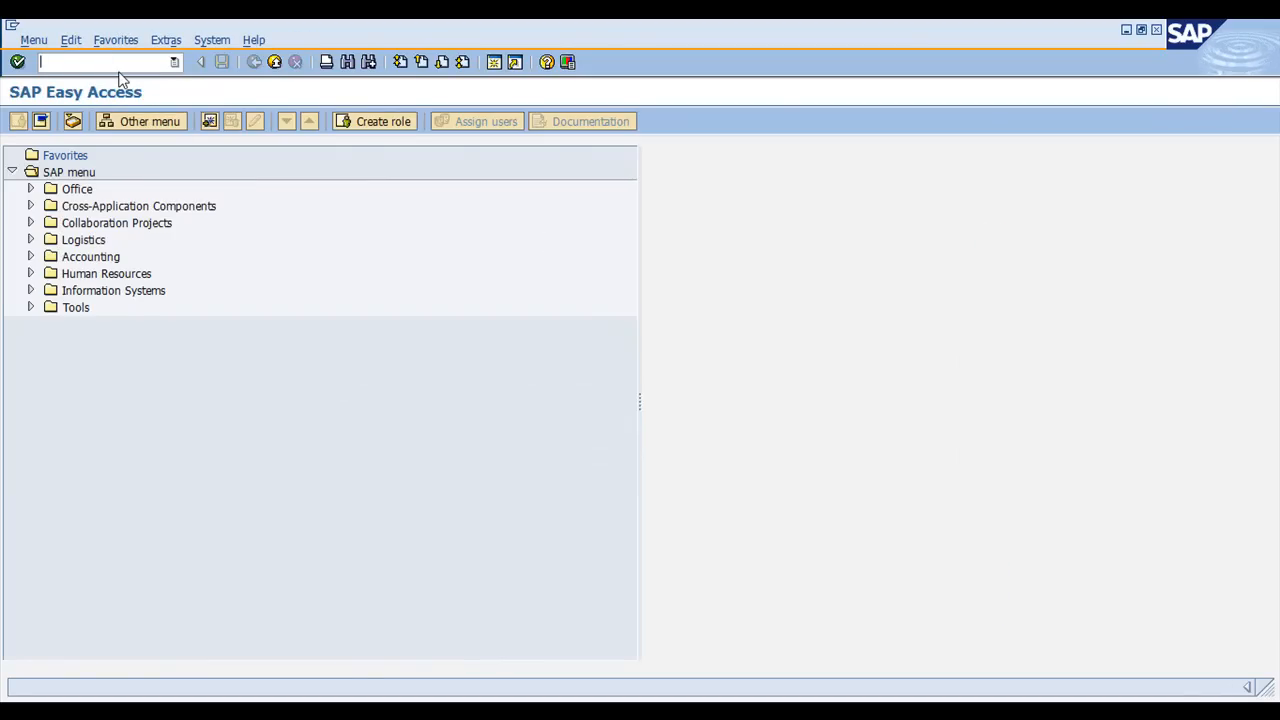
{"action": "type", "text": "mb1a"}
{"action": "key", "text": "Return"}
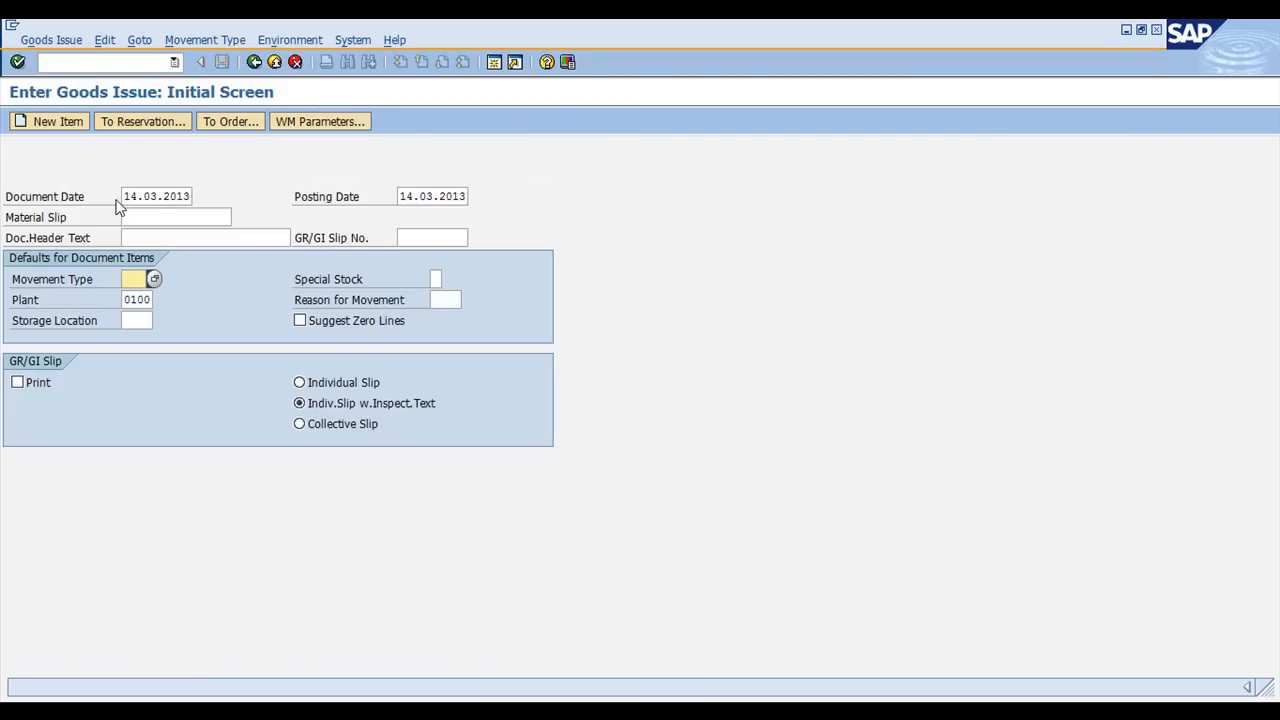
- Set the goods issue's movement type to 201 and storage location to 0001 for plant 0100, and proceed to item entry
{"action": "left_click", "coordinate": [157, 215]}
{"action": "left_click", "coordinate": [150, 240]}
{"action": "left_click", "coordinate": [132, 279]}
{"action": "type", "text": "201"}
{"action": "left_click", "coordinate": [136, 321]}
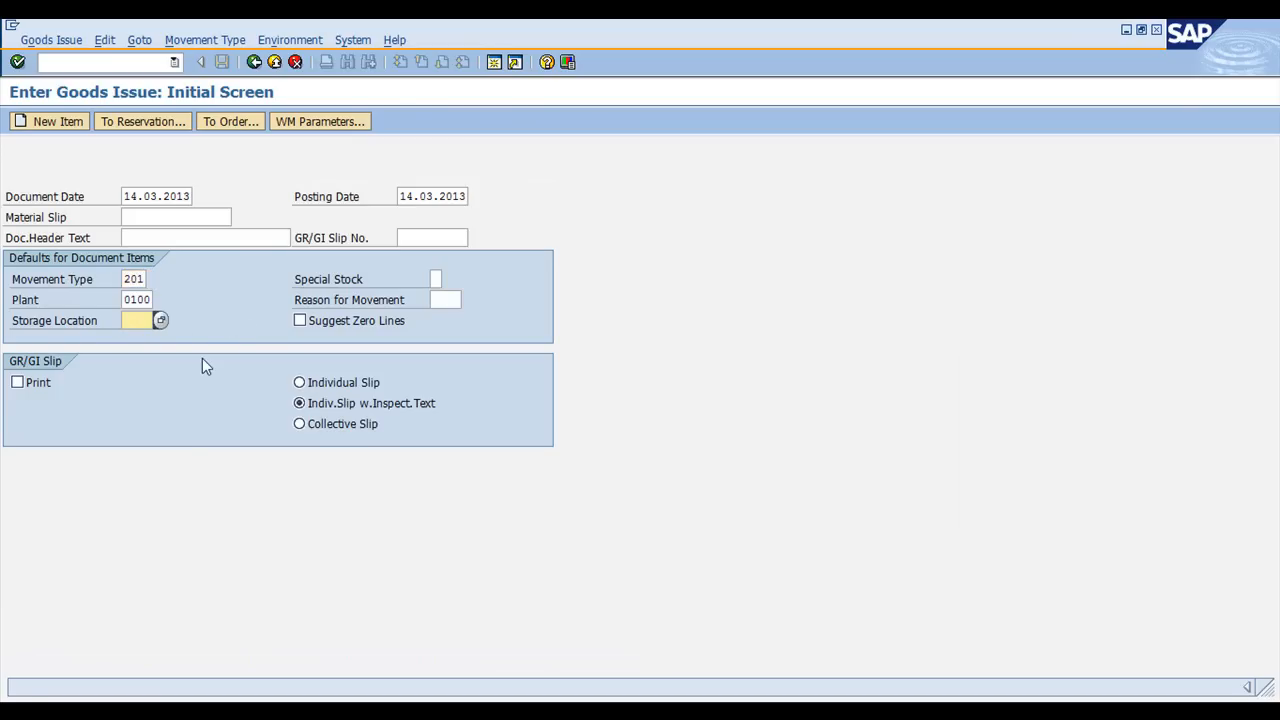
{"action": "type", "text": "0001"}
{"action": "key", "text": "Return"}
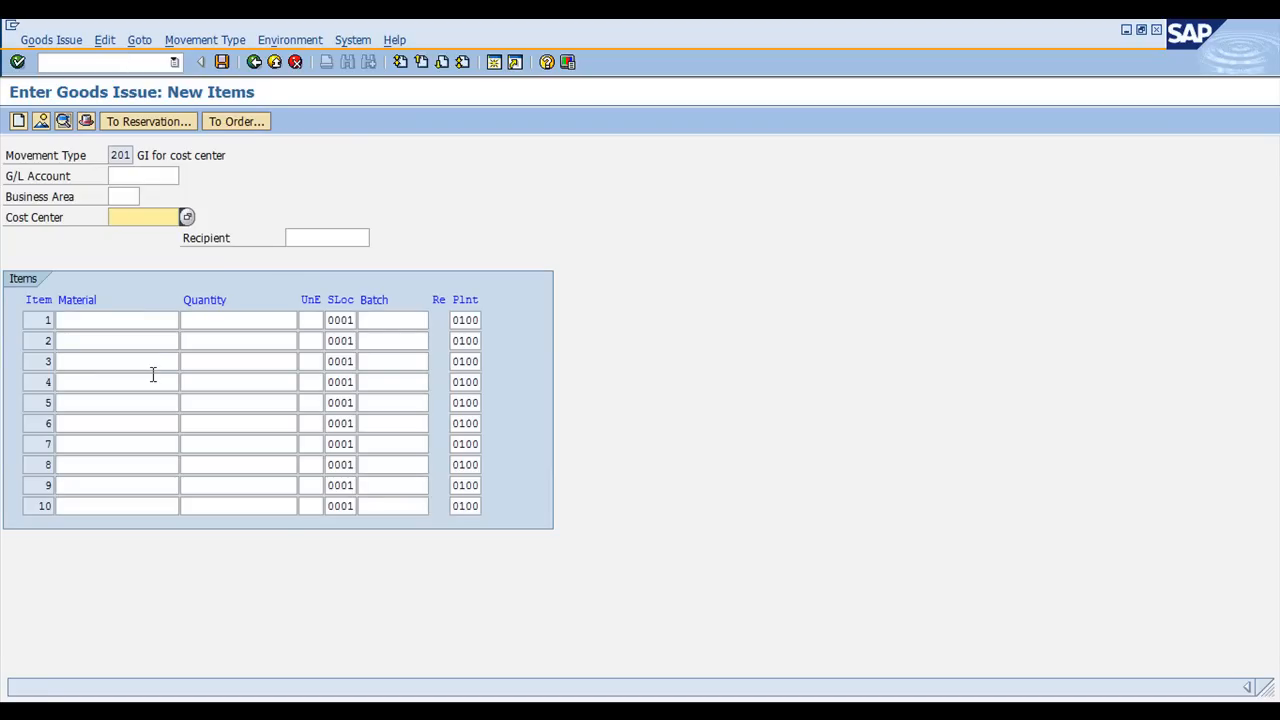
- Assign the goods issue to cost center 0100-00001 and enter material 100002 in item 1
{"action": "left_click", "coordinate": [168, 235]}
{"action": "left_click", "coordinate": [113, 322]}
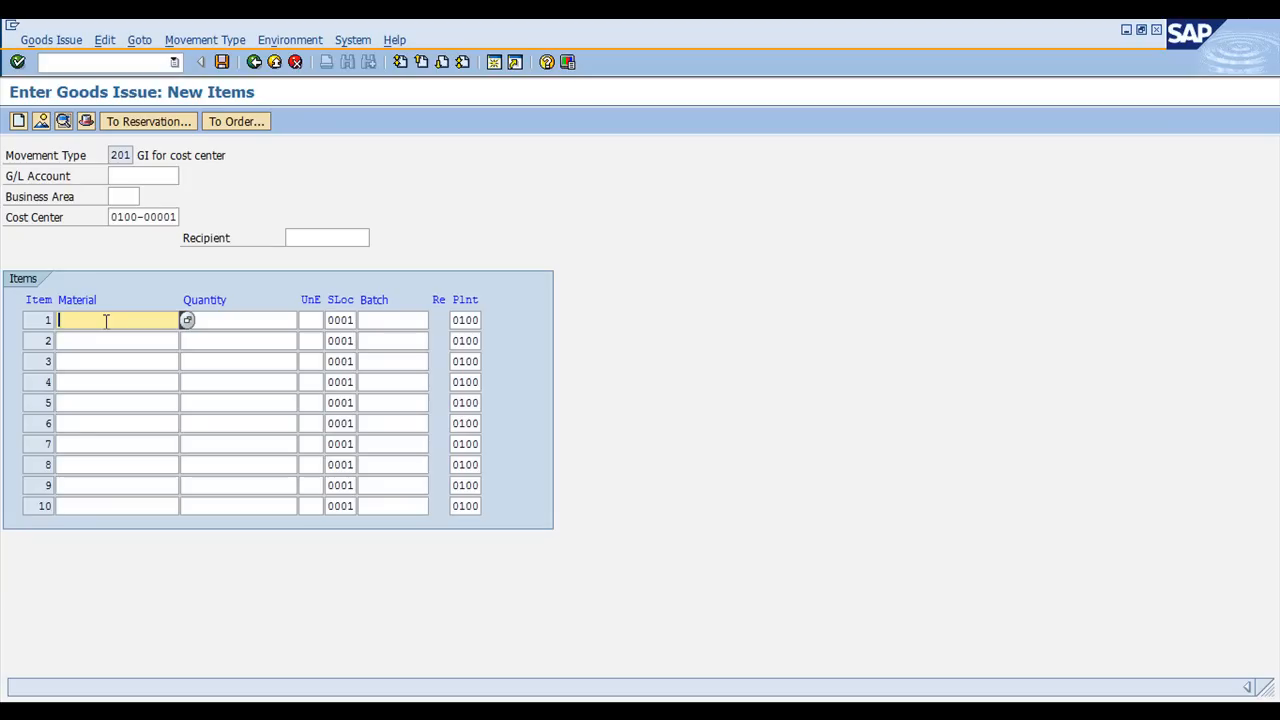
{"action": "type", "text": "100002"}
- Display the stock overview (MMBE) for material 100002 in a new session, copy batch number 01012013 and return to the goods issue
{"action": "left_click", "coordinate": [109, 61]}
{"action": "type", "text": "/ommbe"}
{"action": "key", "text": "Return"}
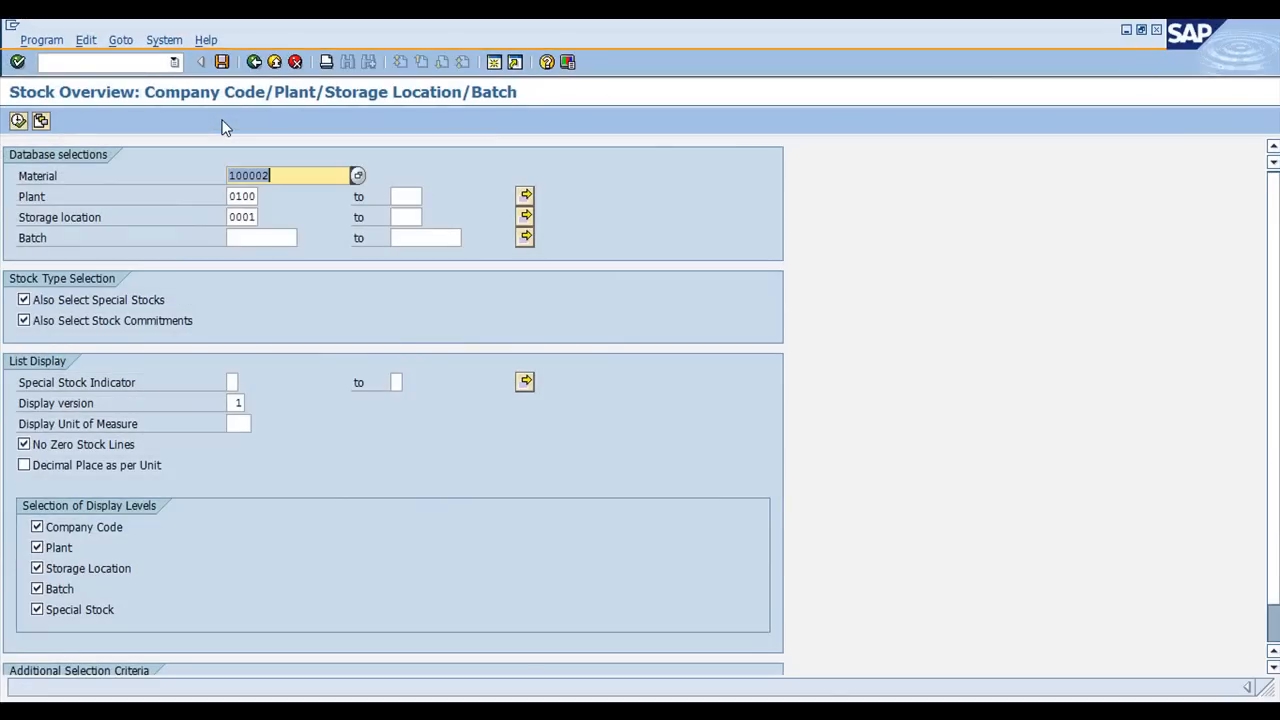
{"action": "left_click", "coordinate": [18, 121]}
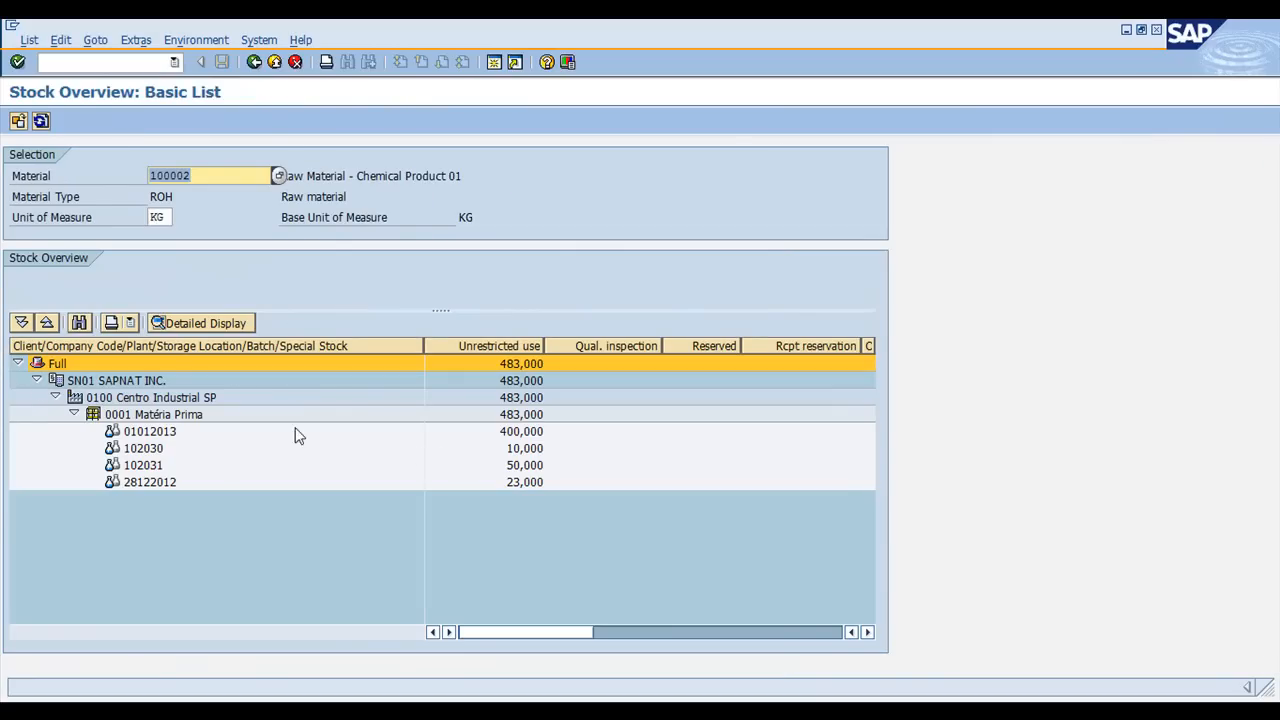
{"action": "left_click", "coordinate": [152, 433]}
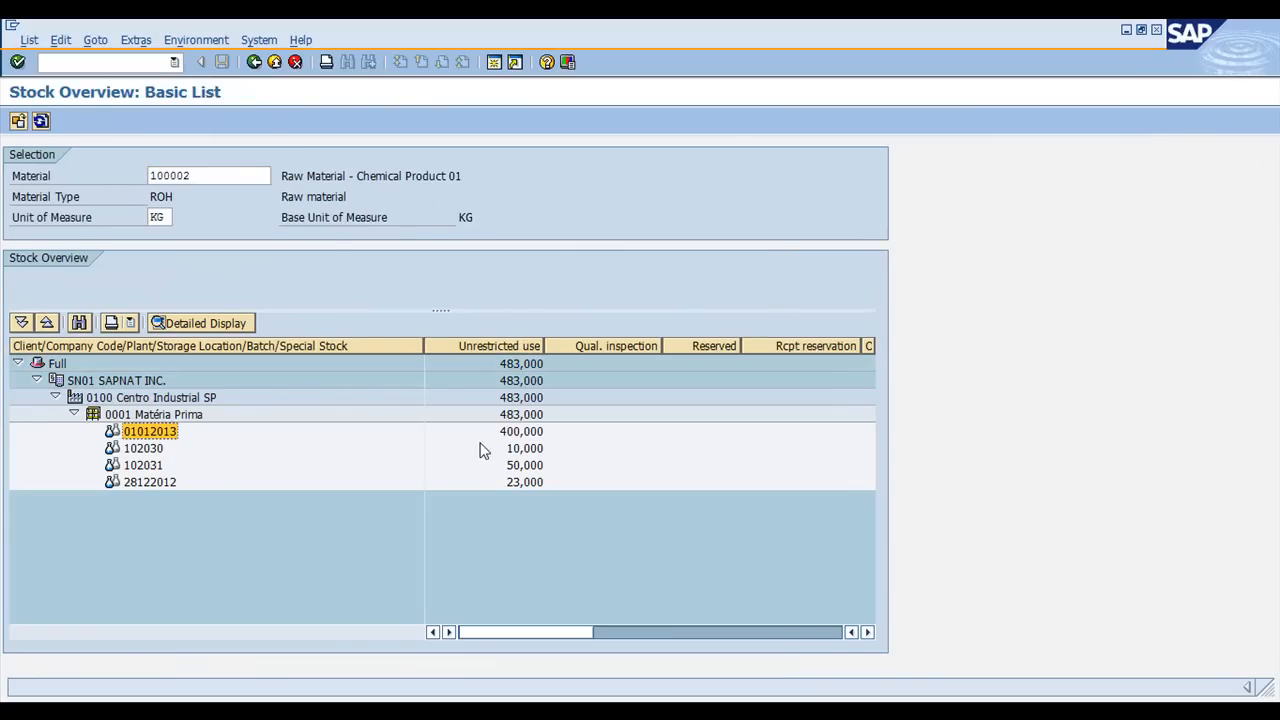
{"action": "left_click", "coordinate": [517, 437]}
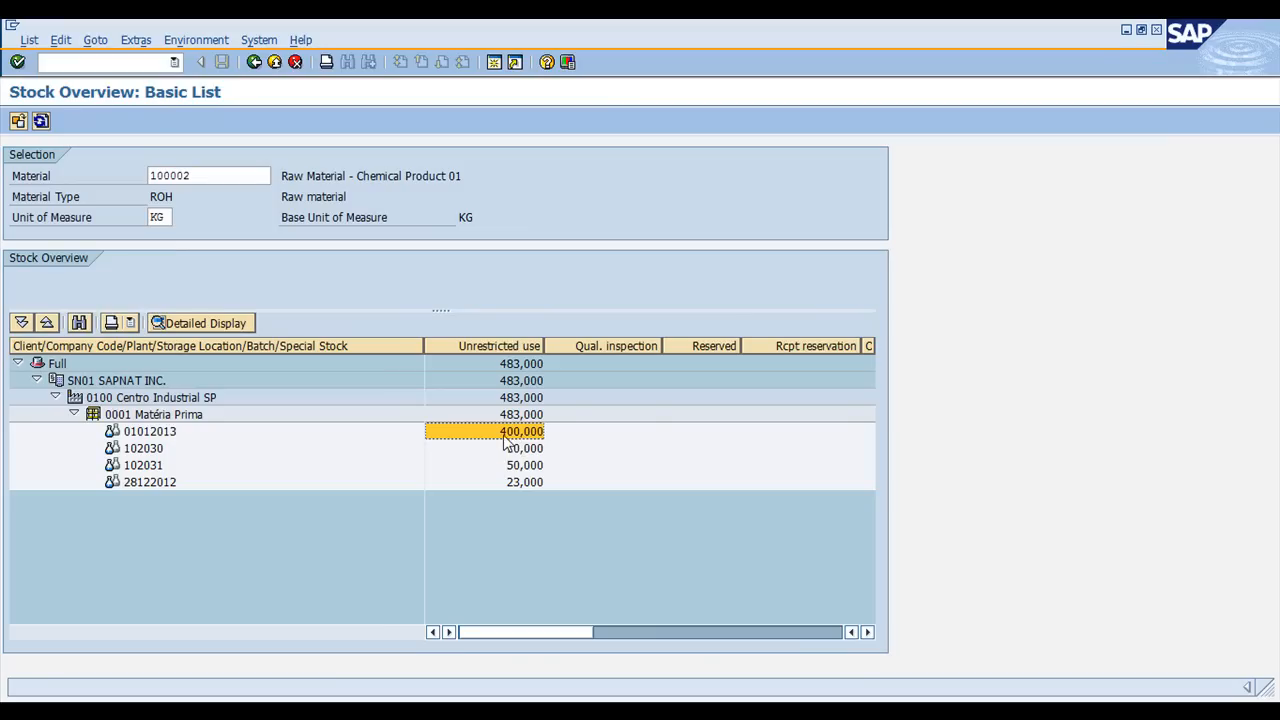
{"action": "left_click", "coordinate": [149, 434]}
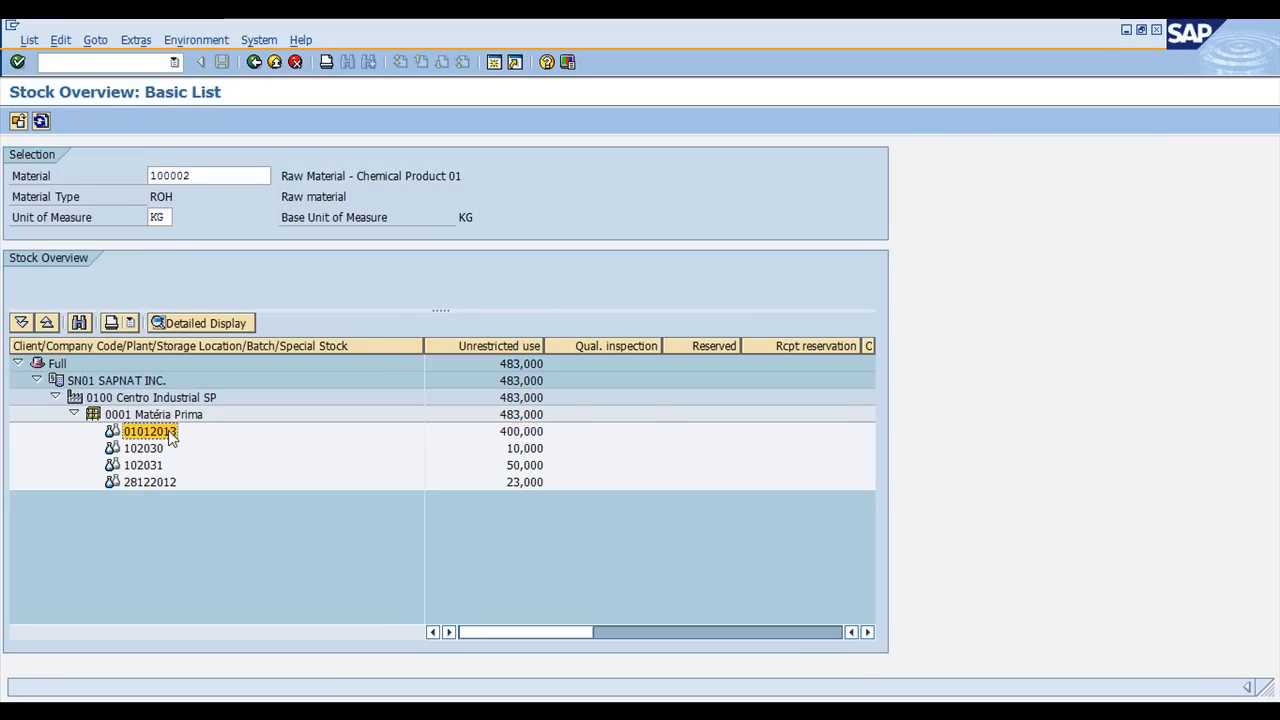
{"action": "key", "text": "F3"}
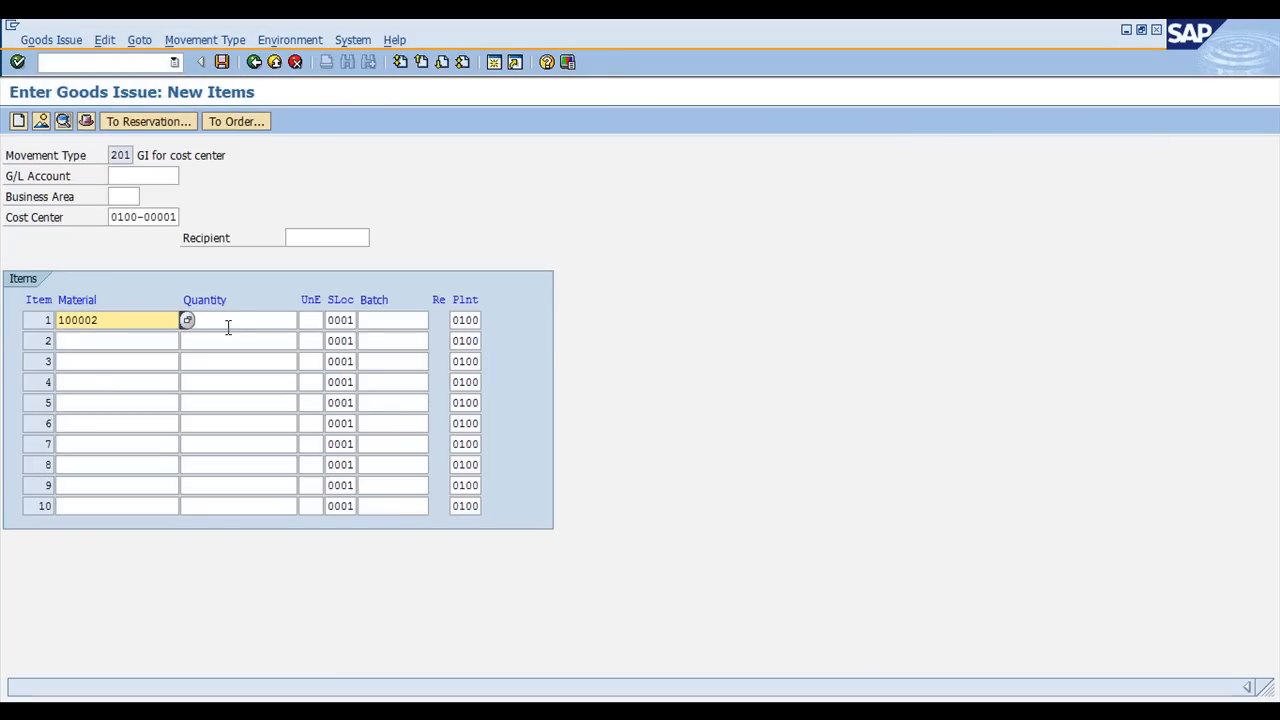
- Enter quantity 400 and batch 01012013 for item 1 and post the goods issue
{"action": "left_click", "coordinate": [266, 321]}
{"action": "type", "text": "400"}
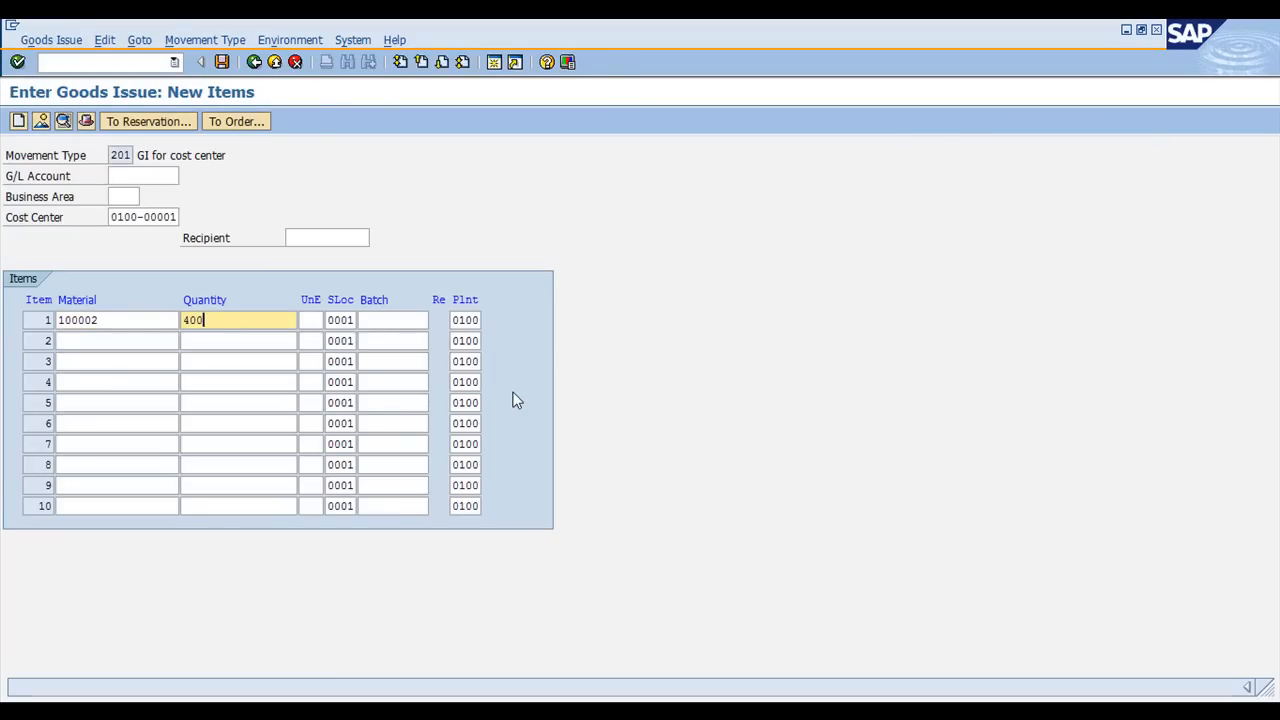
{"action": "left_click", "coordinate": [406, 322]}
{"action": "key", "text": "ctrl+v"}
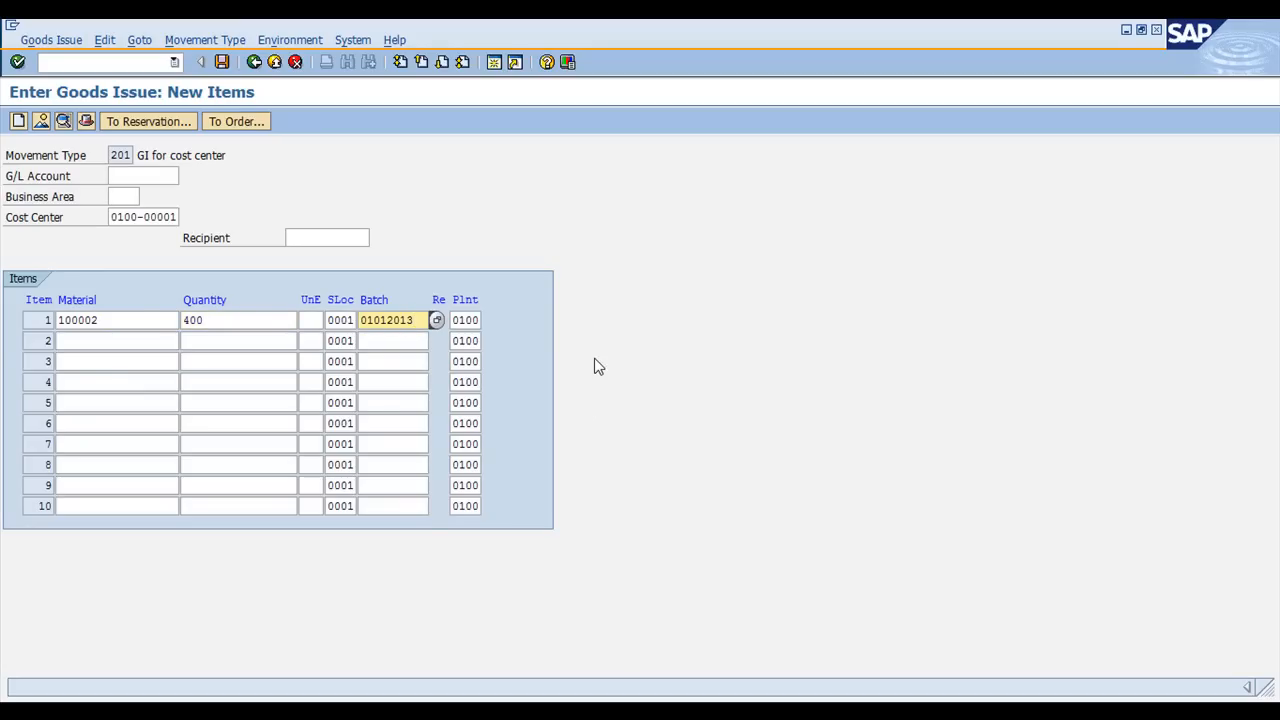
{"action": "key", "text": "Return"}
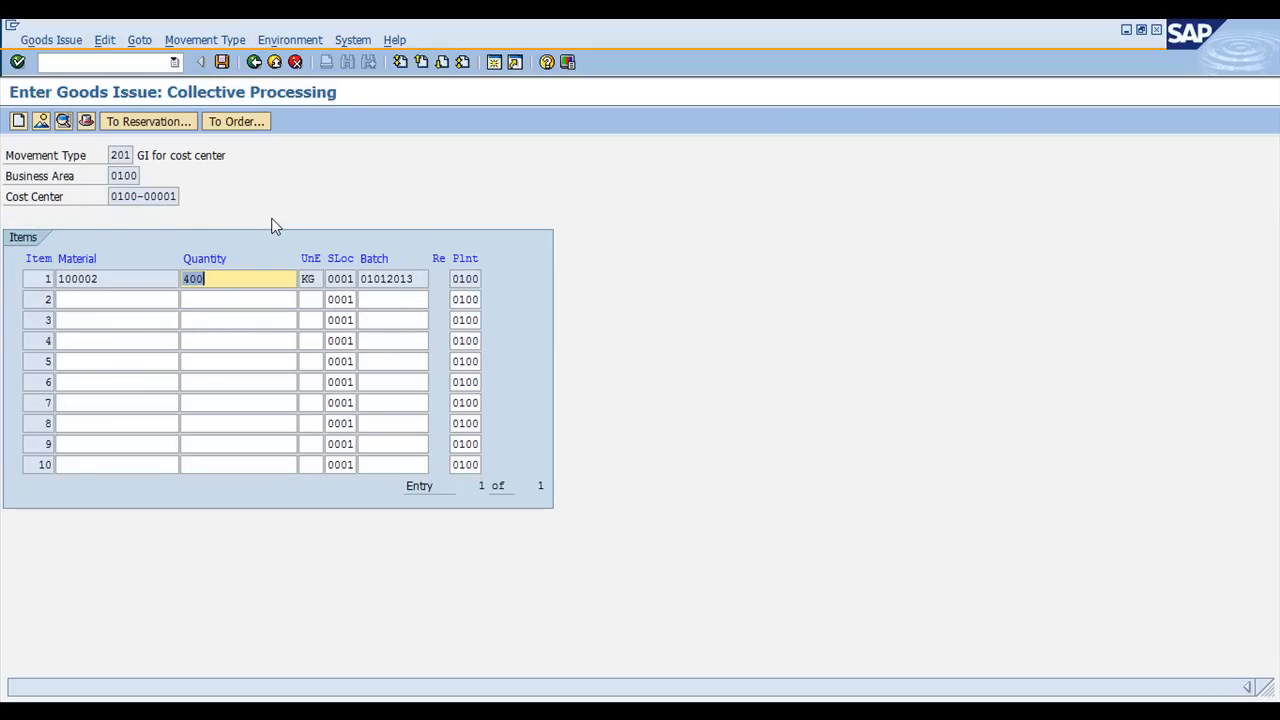
{"action": "left_click", "coordinate": [222, 62]}
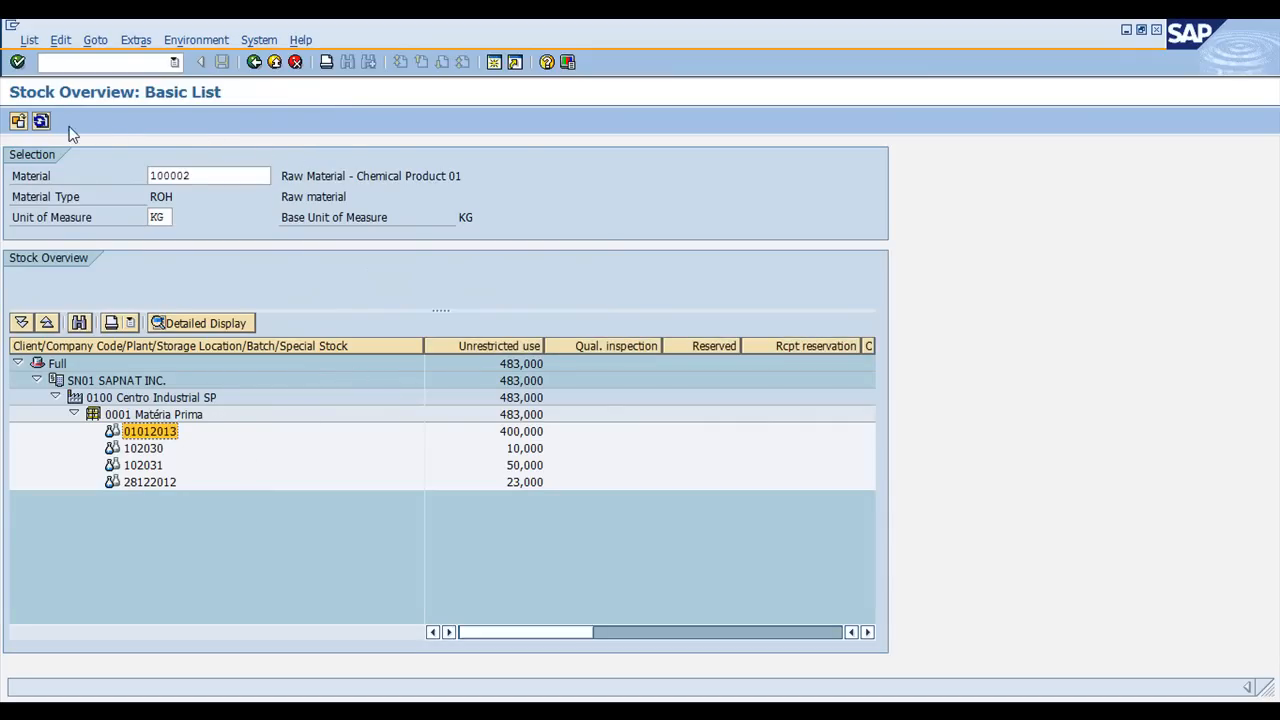
- Refresh the stock overview of material 100002 and check the unrestricted-use quantity in storage location 0001
{"action": "left_click", "coordinate": [41, 121]}
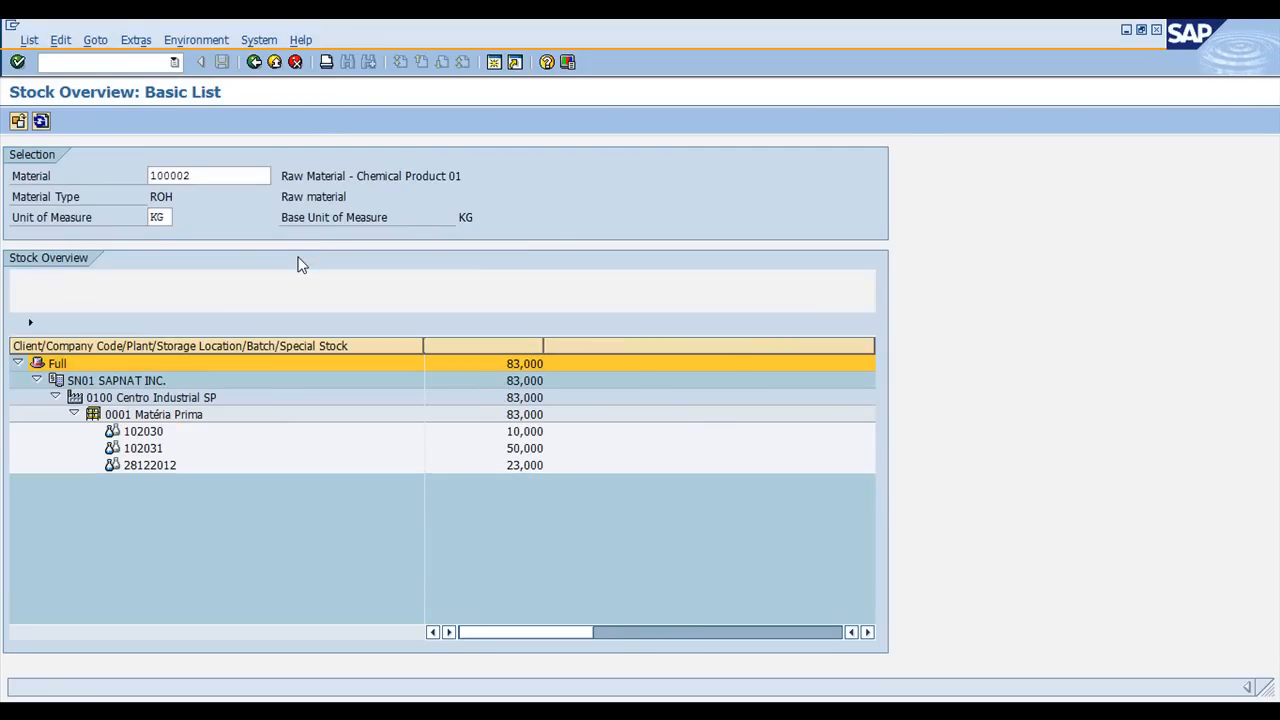
{"action": "left_click", "coordinate": [517, 415]}
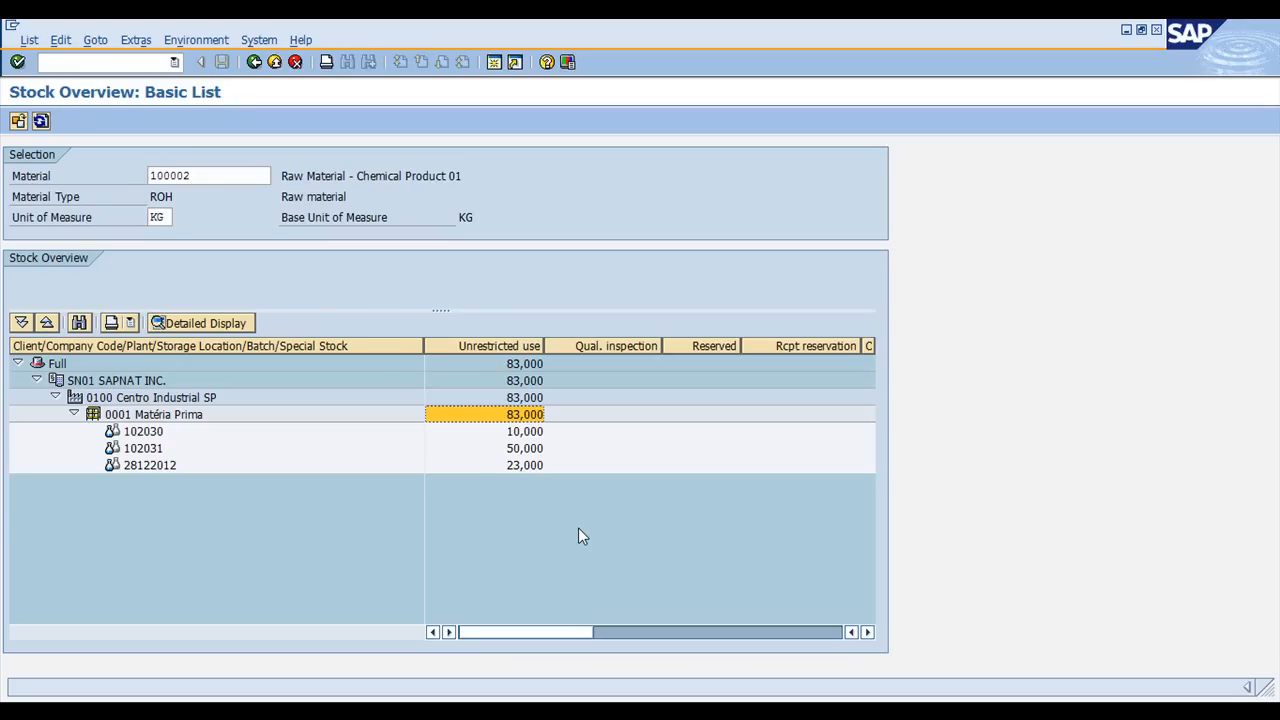
{"action": "left_click", "coordinate": [80, 61]}
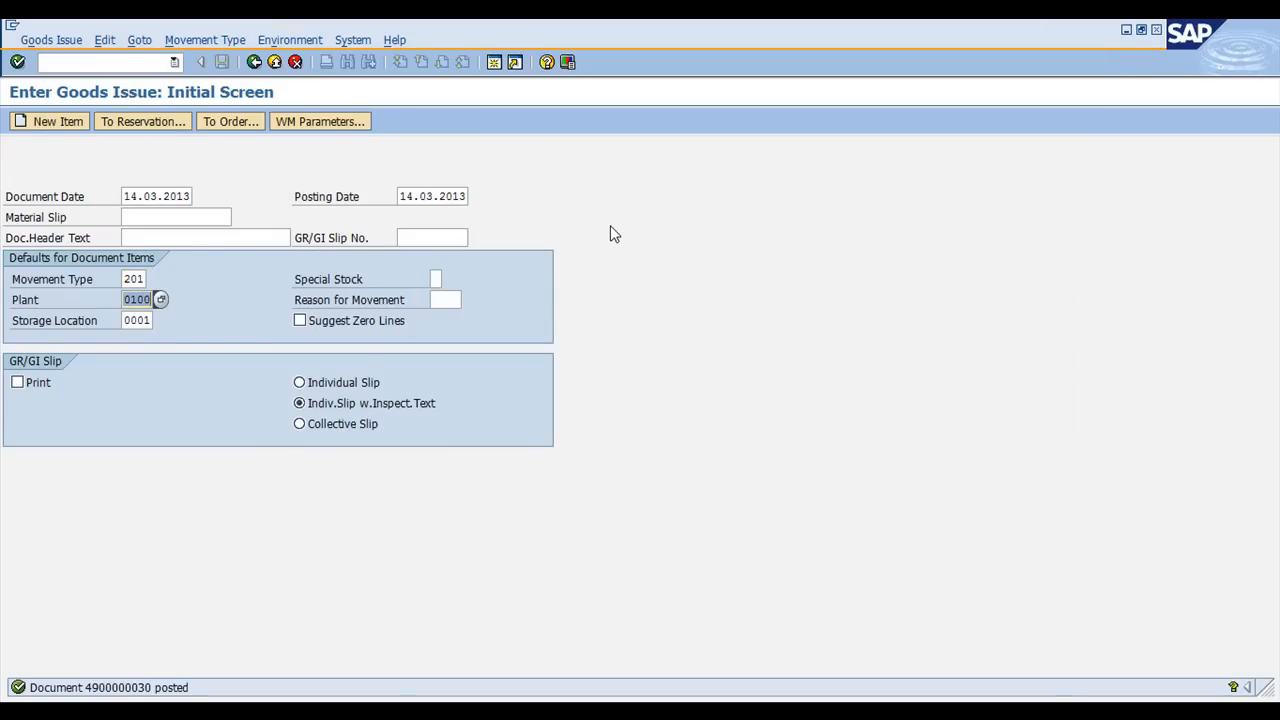
- Return to the MRP session, discard the old planning result without saving and enter material 100002 for single-item, multi-level planning
{"action": "key", "text": "alt+Tab"}
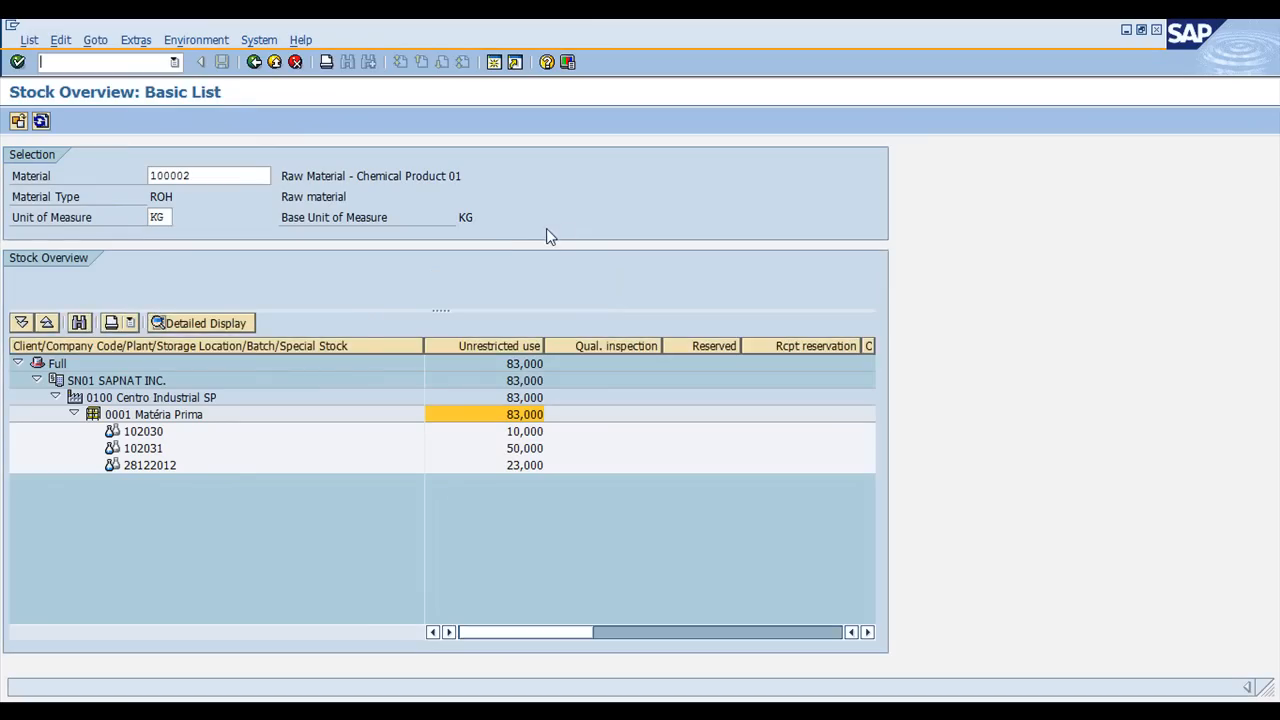
{"action": "key", "text": "alt+Tab"}
{"action": "key", "text": "alt+Tab"}
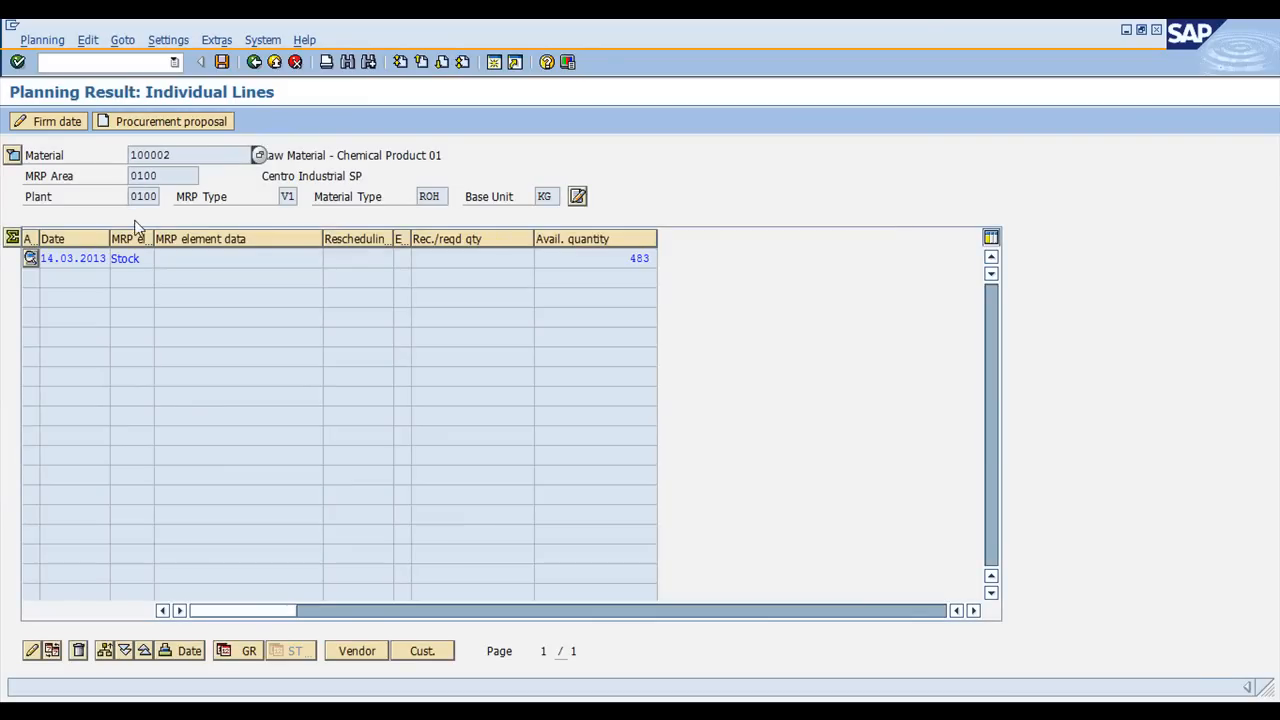
{"action": "key", "text": "F3"}
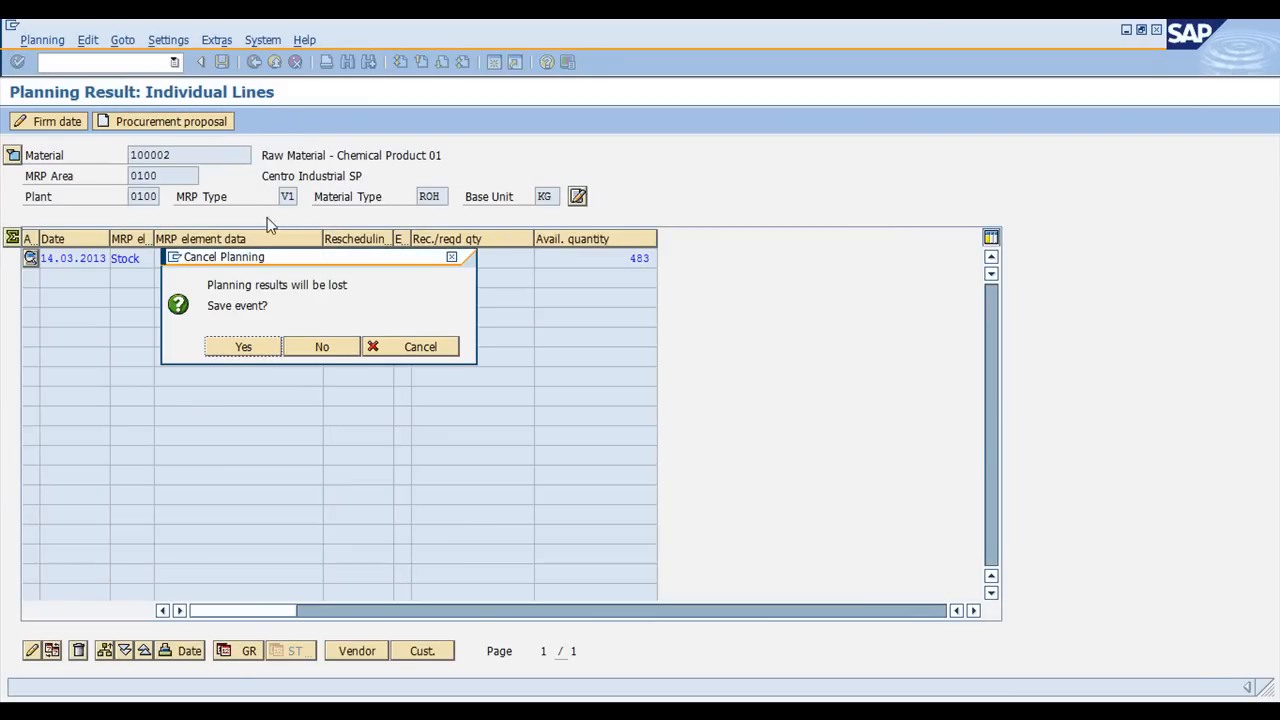
{"action": "left_click", "coordinate": [316, 347]}
{"action": "type", "text": "100002"}
{"action": "left_click", "coordinate": [190, 172]}
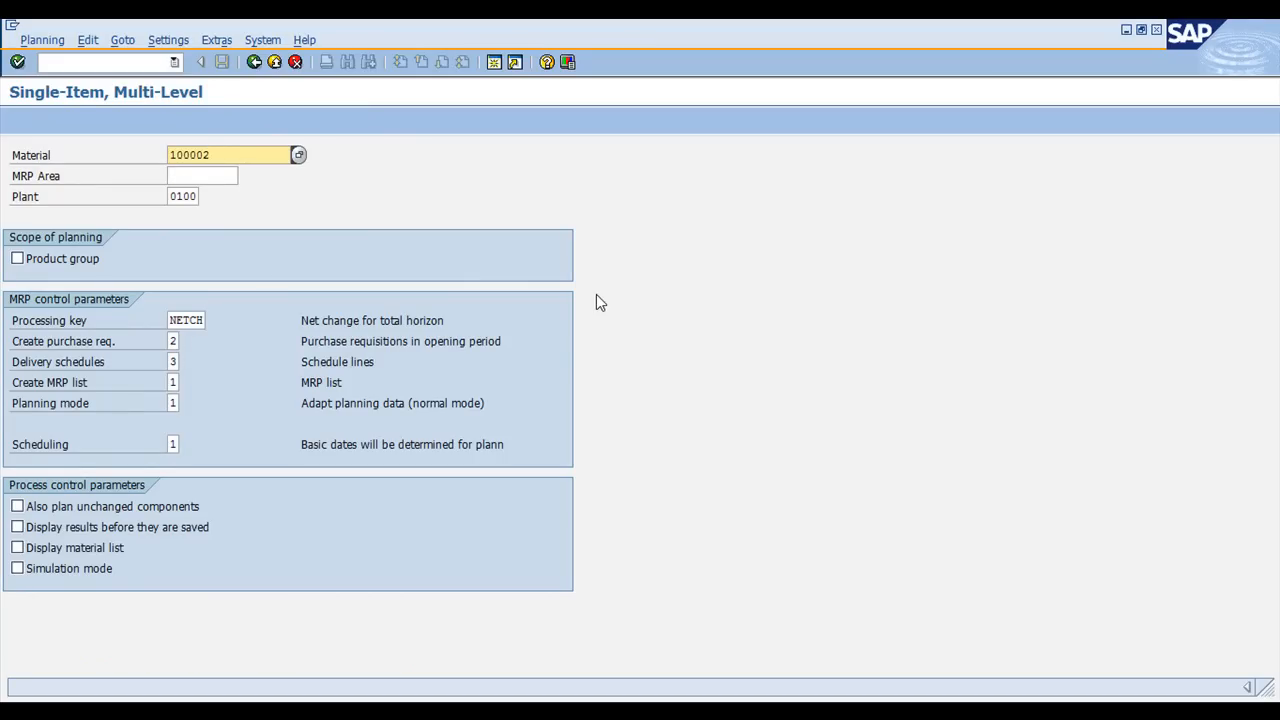
- Enable displaying results before they are saved and set planning mode 3, delete and recreate planning data
{"action": "left_click", "coordinate": [185, 320]}
{"action": "left_click", "coordinate": [46, 530]}
{"action": "left_click", "coordinate": [173, 443]}
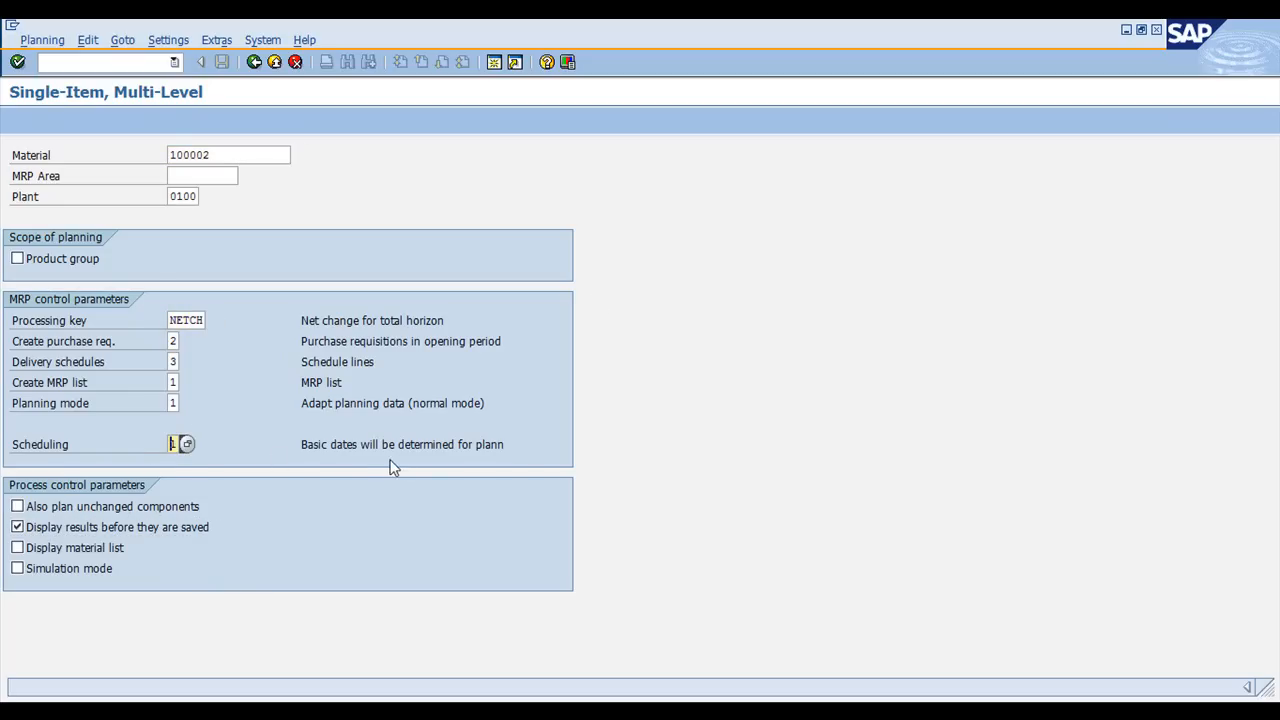
{"action": "left_click", "coordinate": [172, 403]}
{"action": "left_click", "coordinate": [186, 403]}
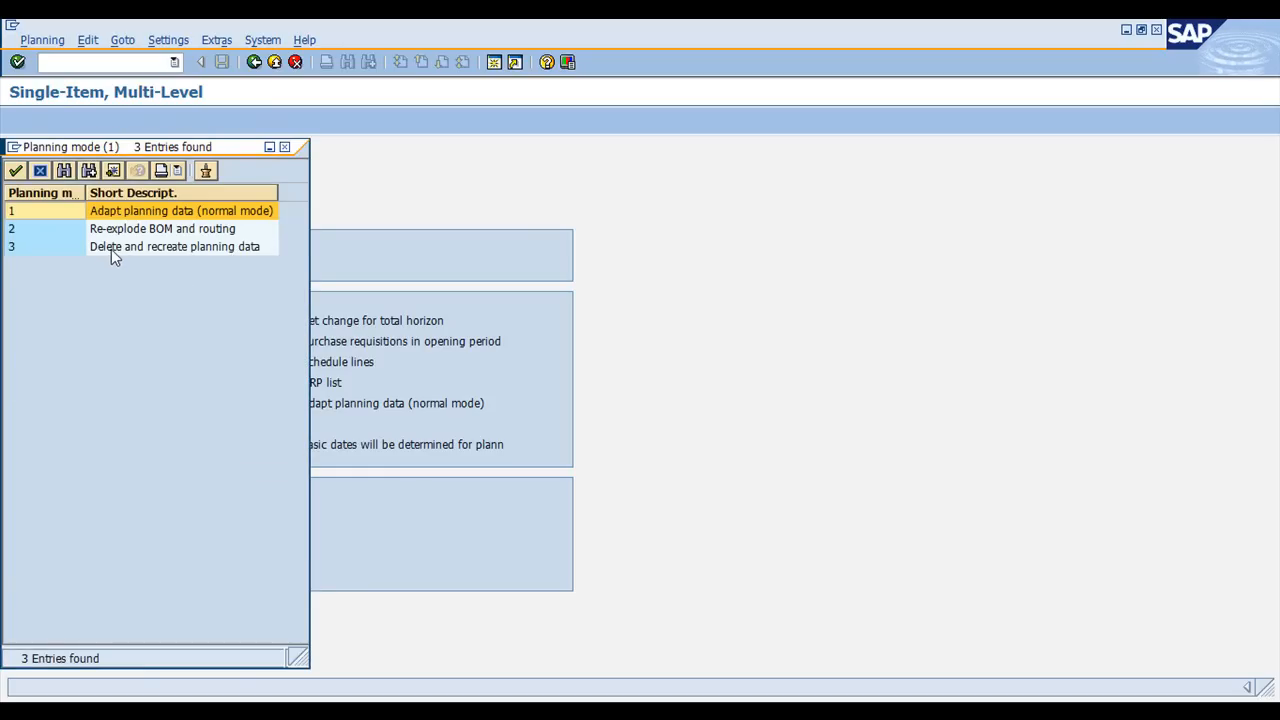
{"action": "double_click", "coordinate": [111, 249]}
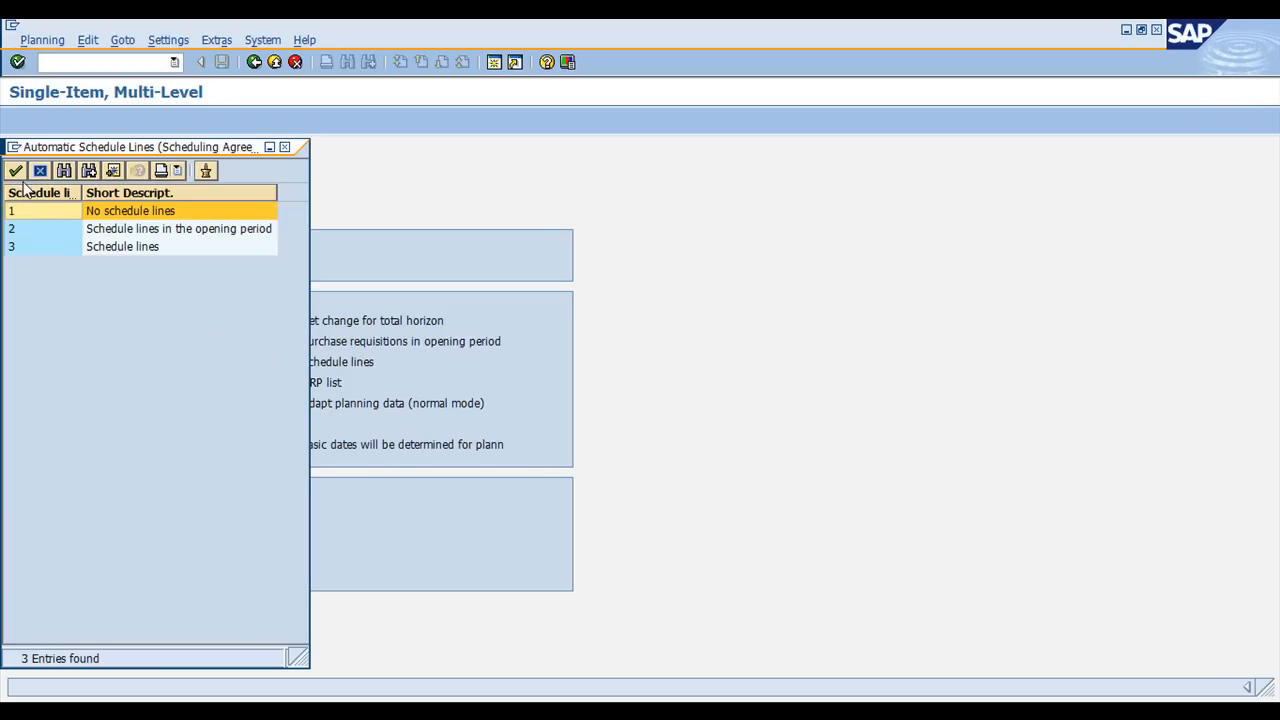
- Set delivery schedules to 1 (no schedule lines) and run the planning for material 100002 in plant 0100
{"action": "key", "text": "Return"}
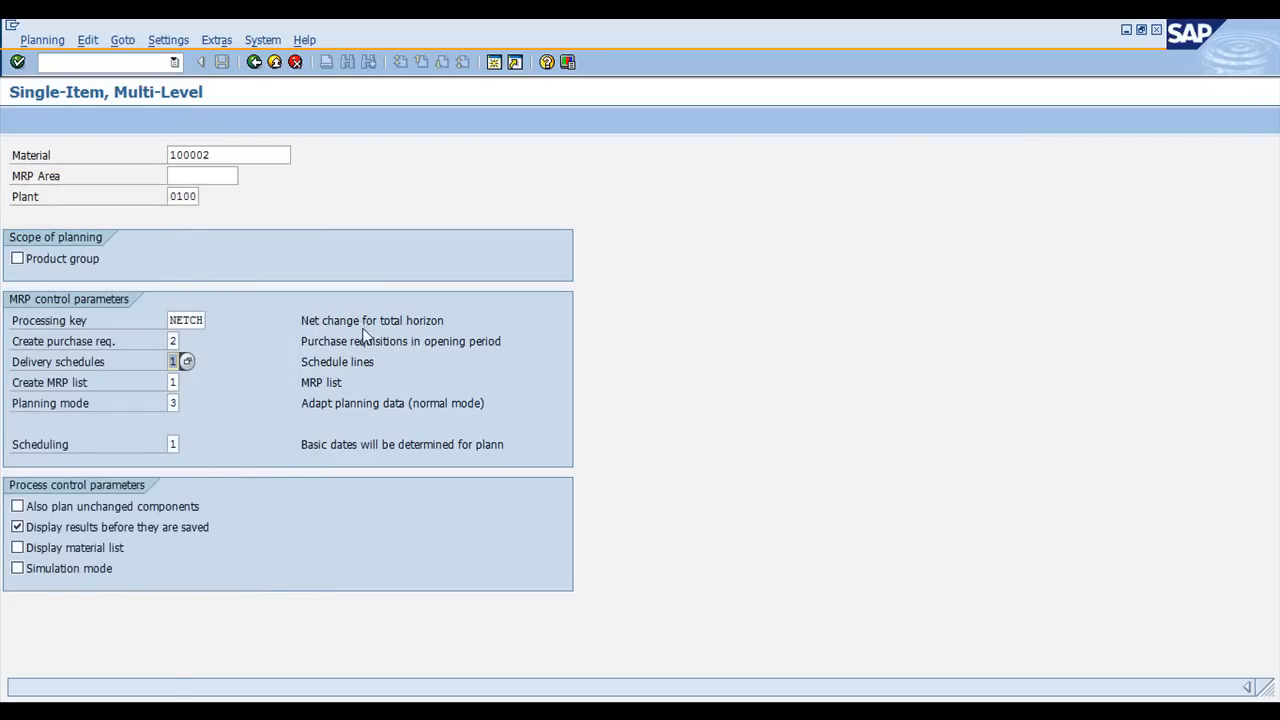
{"action": "key", "text": "Return"}
{"action": "key", "text": "Return"}
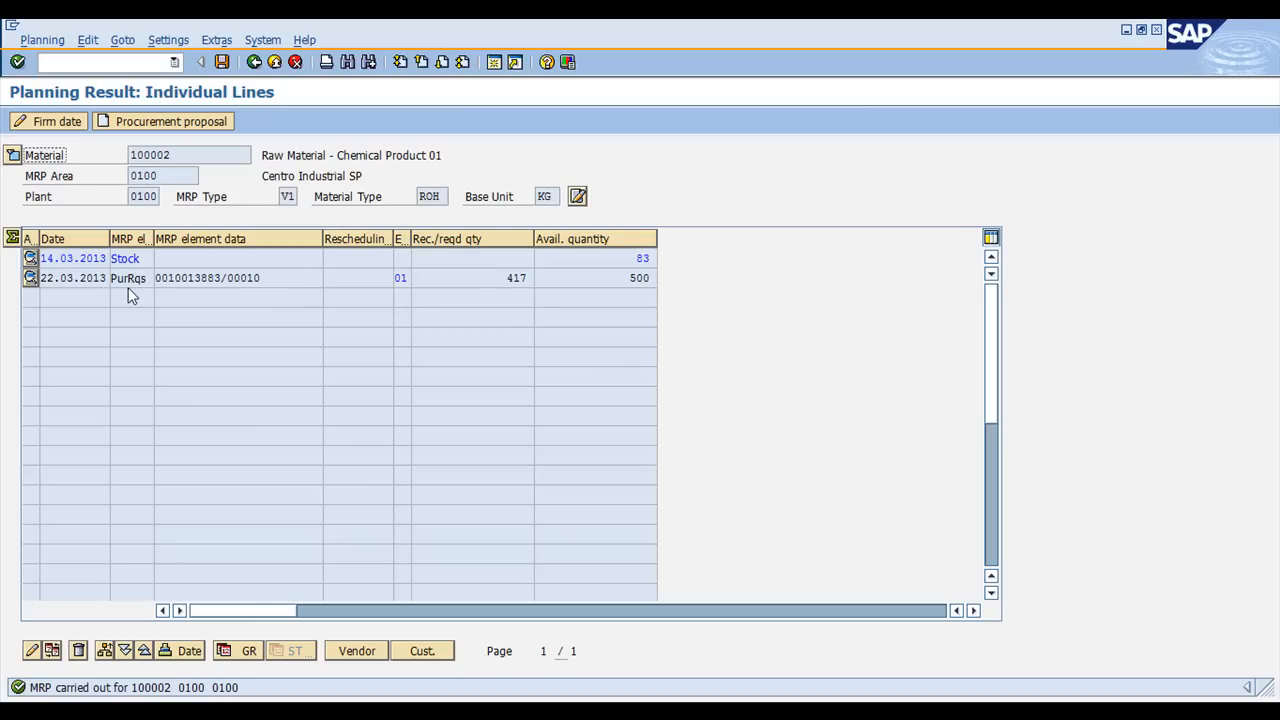
- Examine the planning result's purchase requisition line, comparing its number and receipt quantity with the stock and available quantity
{"action": "left_click", "coordinate": [216, 280]}
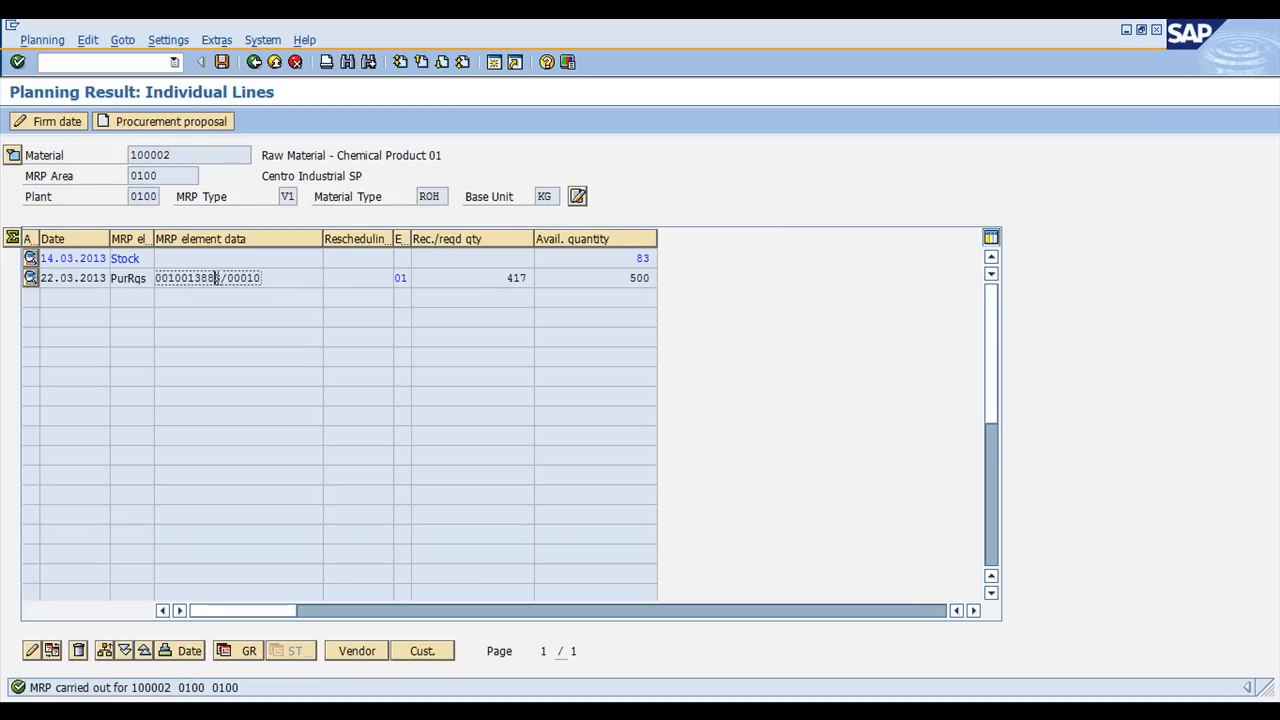
{"action": "left_click", "coordinate": [276, 277]}
{"action": "left_click_drag", "start_coordinate": [286, 277], "coordinate": [240, 278]}
{"action": "double_click", "coordinate": [537, 280]}
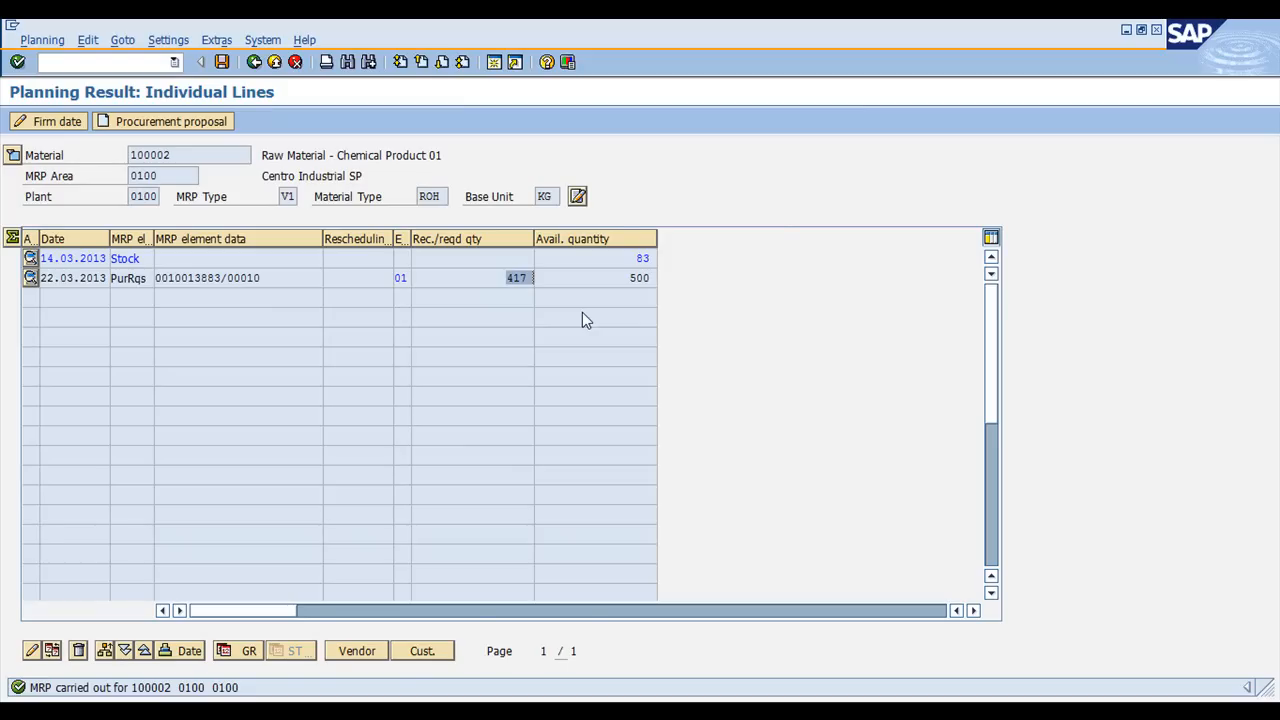
{"action": "key", "text": "Tab"}
{"action": "left_click", "coordinate": [502, 280]}
{"action": "left_click", "coordinate": [607, 280]}
{"action": "left_click", "coordinate": [515, 280]}
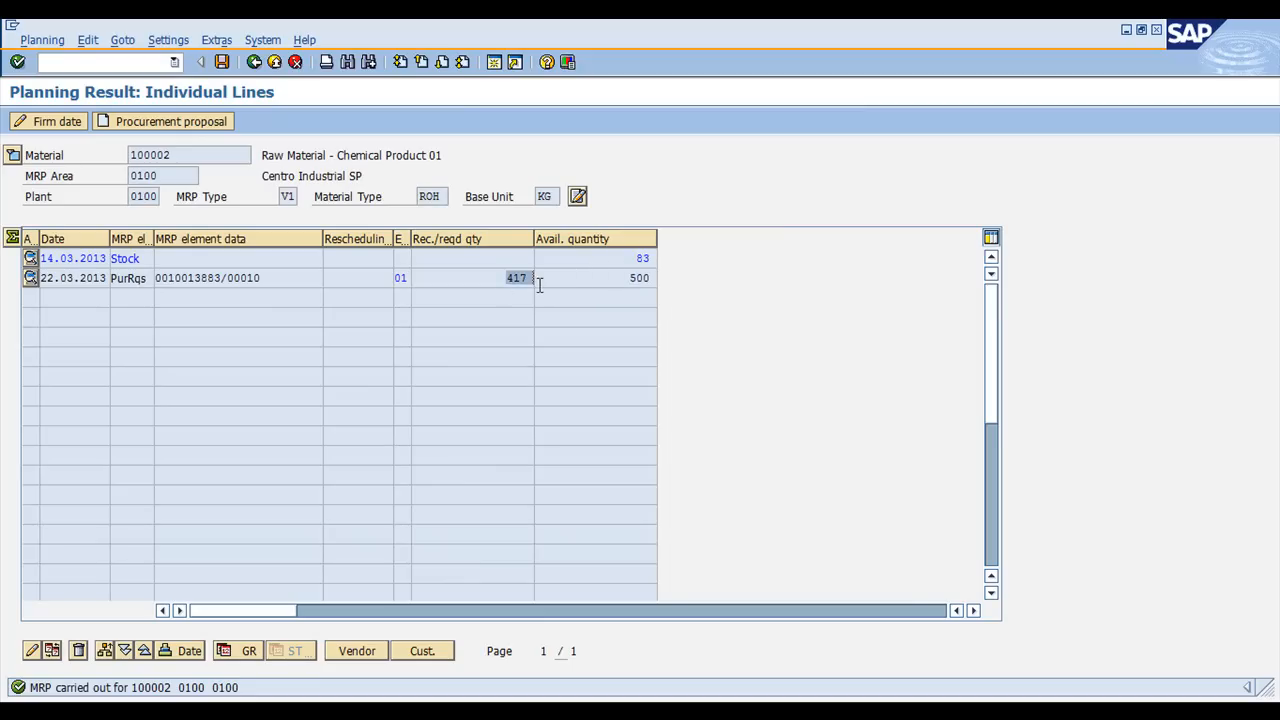
{"action": "left_click", "coordinate": [628, 262]}
{"action": "left_click", "coordinate": [620, 278]}
- Save the planning result and inspect the purchase requisitions entry in the run's database statistics
{"action": "left_click", "coordinate": [223, 63]}
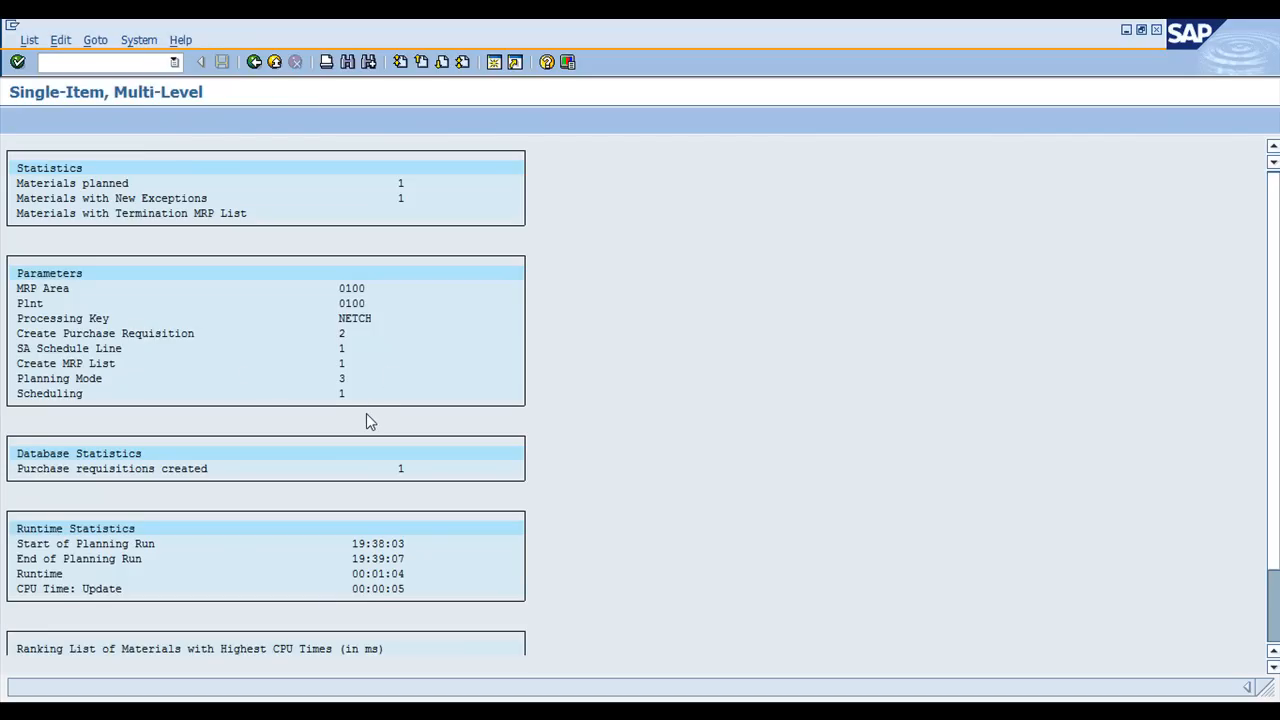
{"action": "left_click", "coordinate": [272, 466]}
{"action": "double_click", "coordinate": [273, 467]}
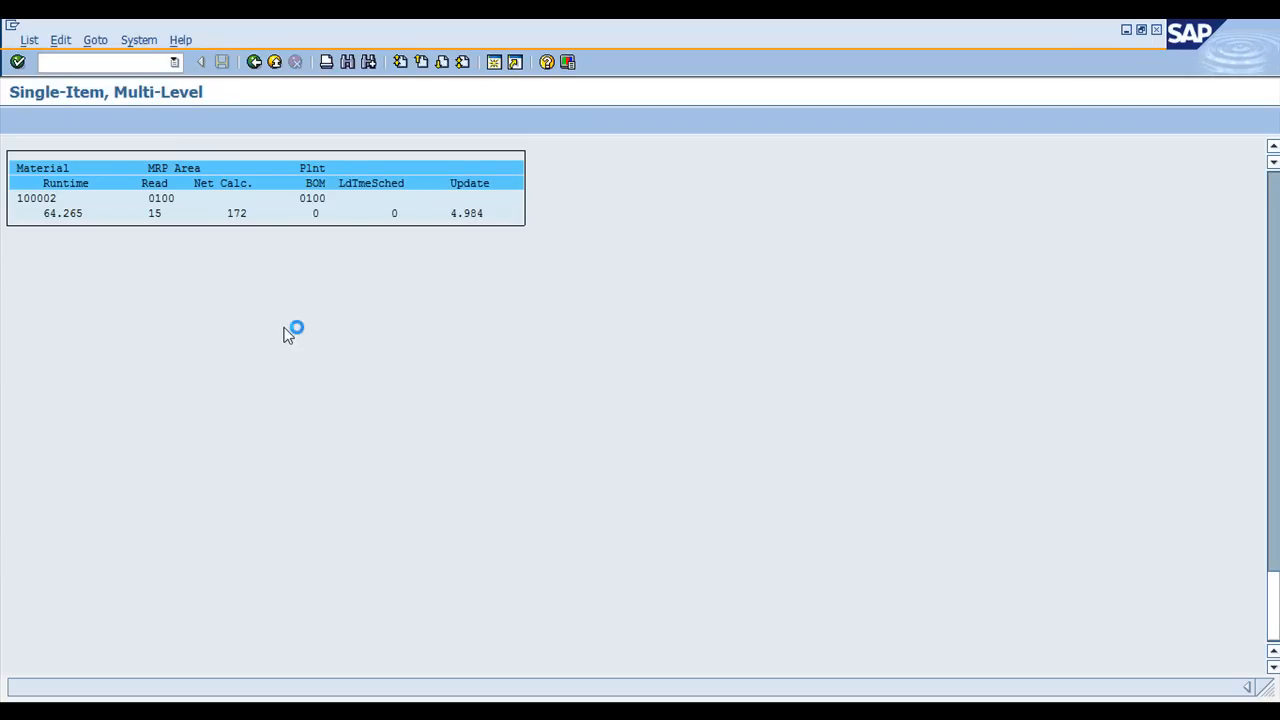
{"action": "key", "text": "F3"}
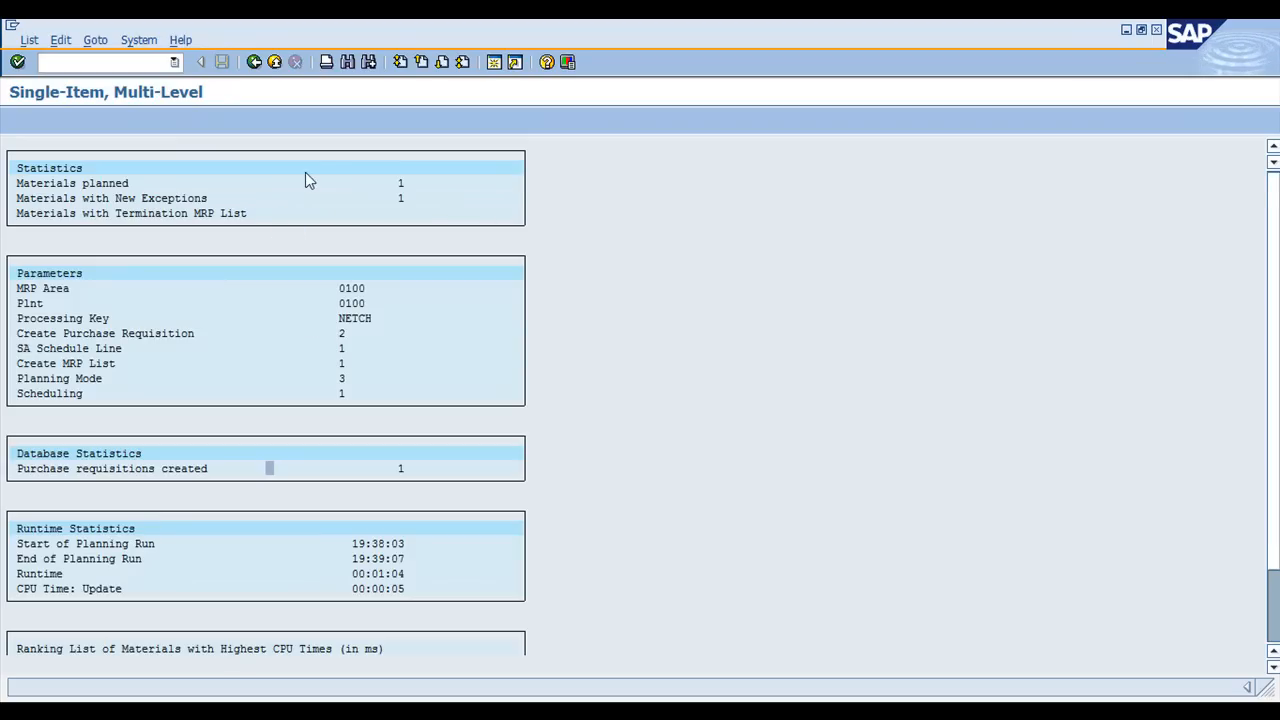
- Display the stock/requirements list (MD04) for material 100002 and open its purchase requisition for changing
{"action": "left_click", "coordinate": [114, 63]}
{"action": "type", "text": "/nmd04"}
{"action": "key", "text": "Return"}
{"action": "key", "text": "Return"}
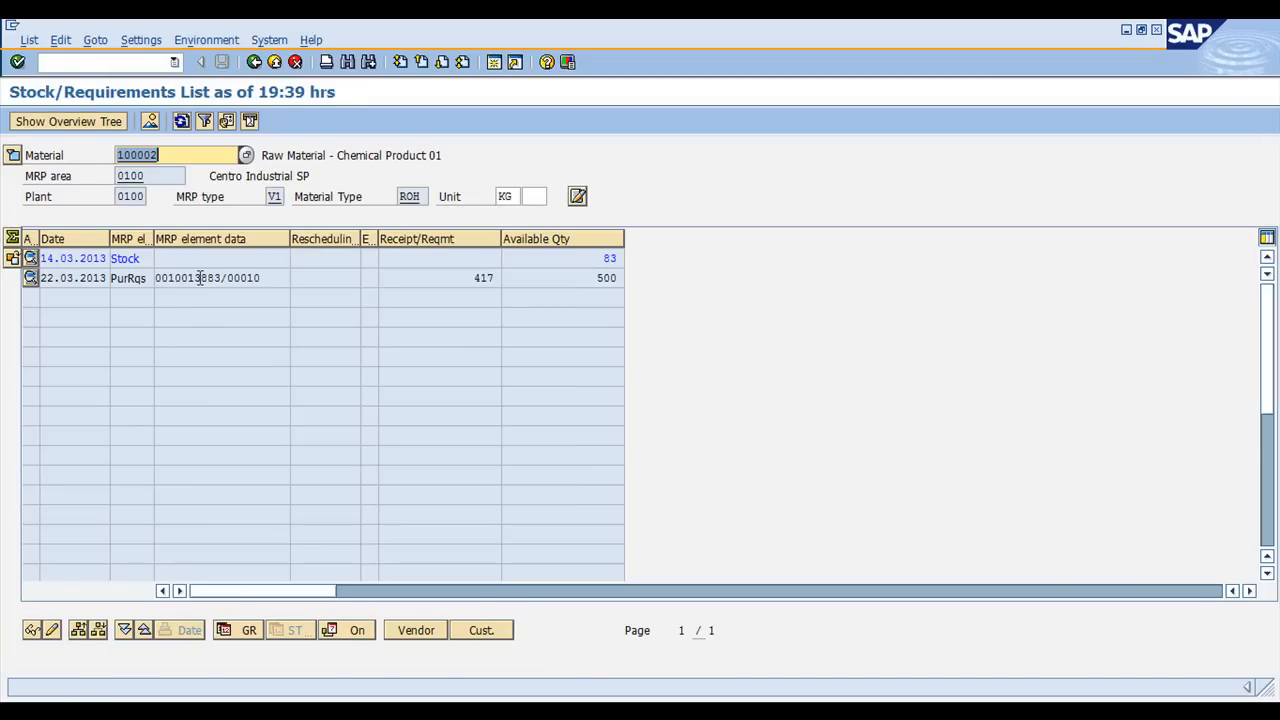
{"action": "left_click", "coordinate": [199, 278]}
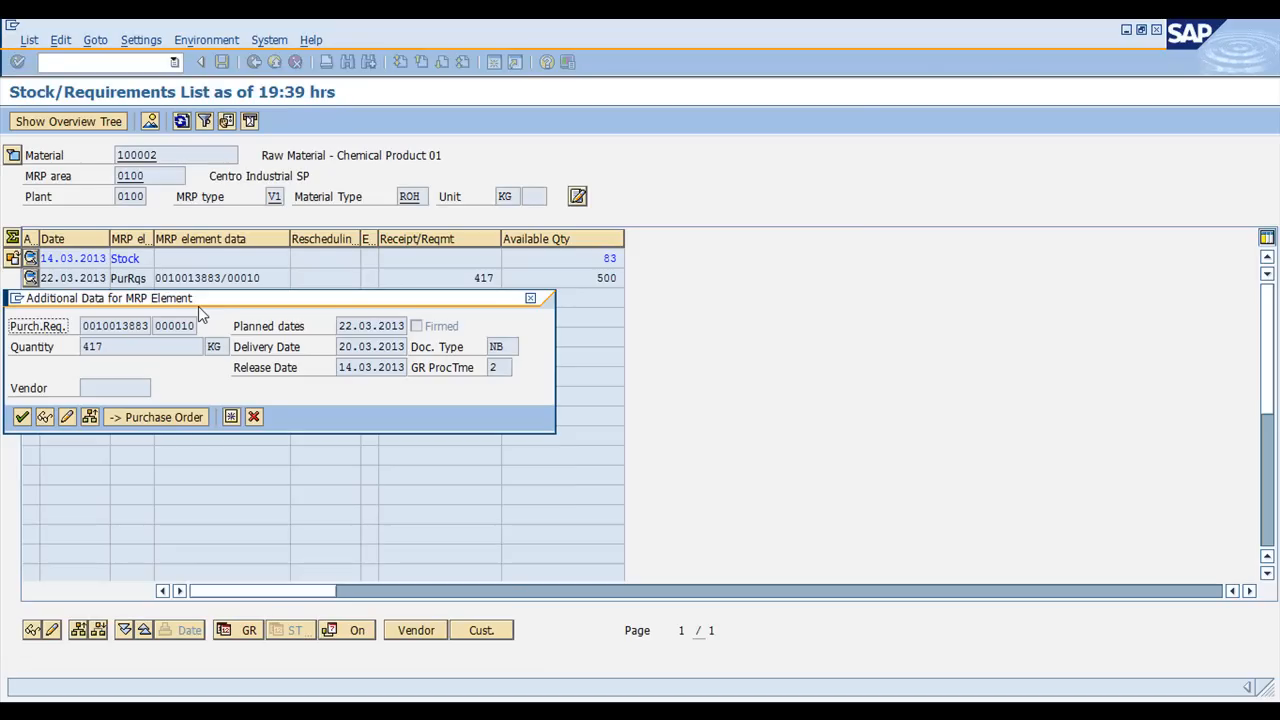
{"action": "left_click", "coordinate": [67, 418]}
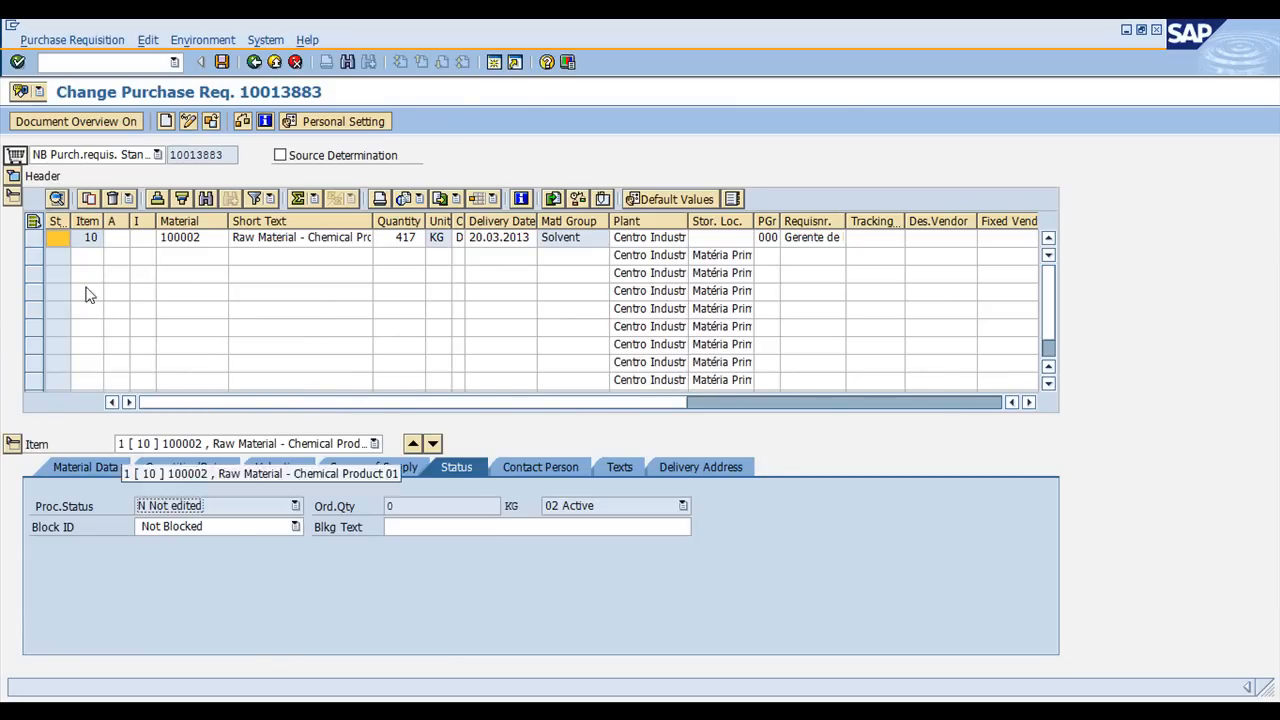
- Check the material, short text, quantity and delivery date of item 10 in the purchase requisition
{"action": "left_click", "coordinate": [92, 240]}
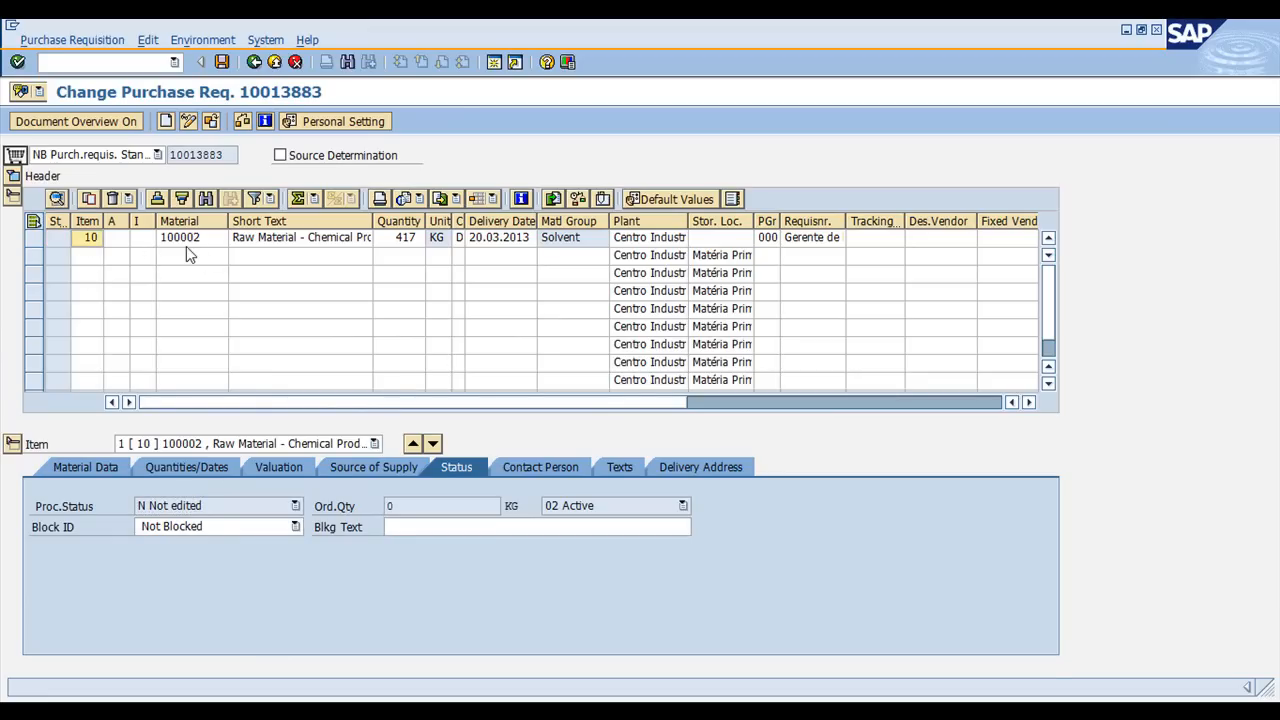
{"action": "left_click", "coordinate": [189, 240]}
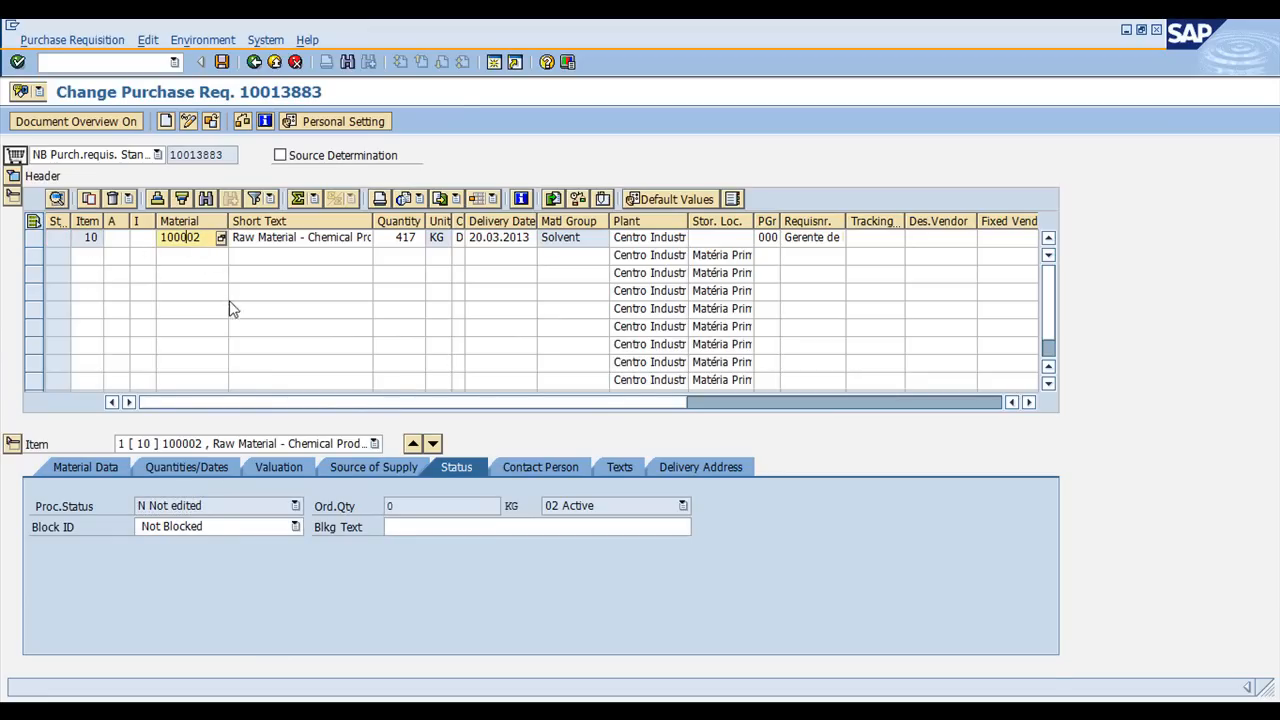
{"action": "left_click", "coordinate": [320, 237]}
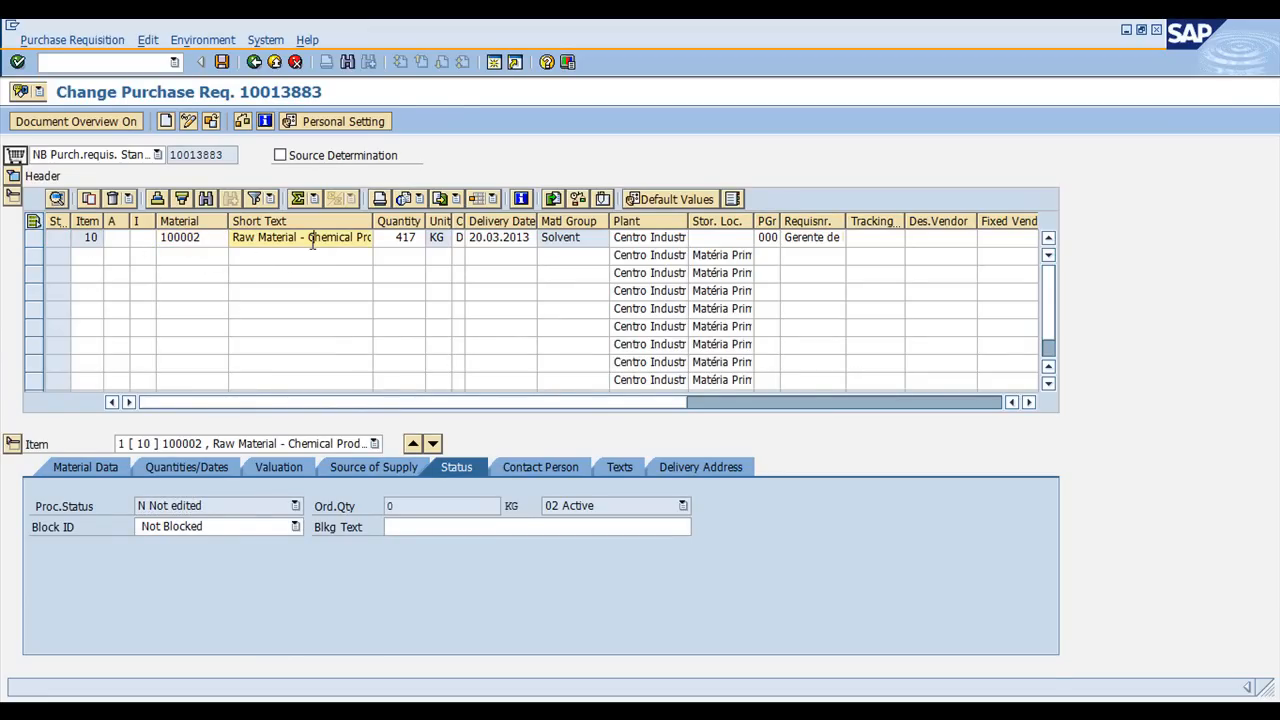
{"action": "left_click", "coordinate": [397, 240]}
{"action": "left_click", "coordinate": [490, 243]}
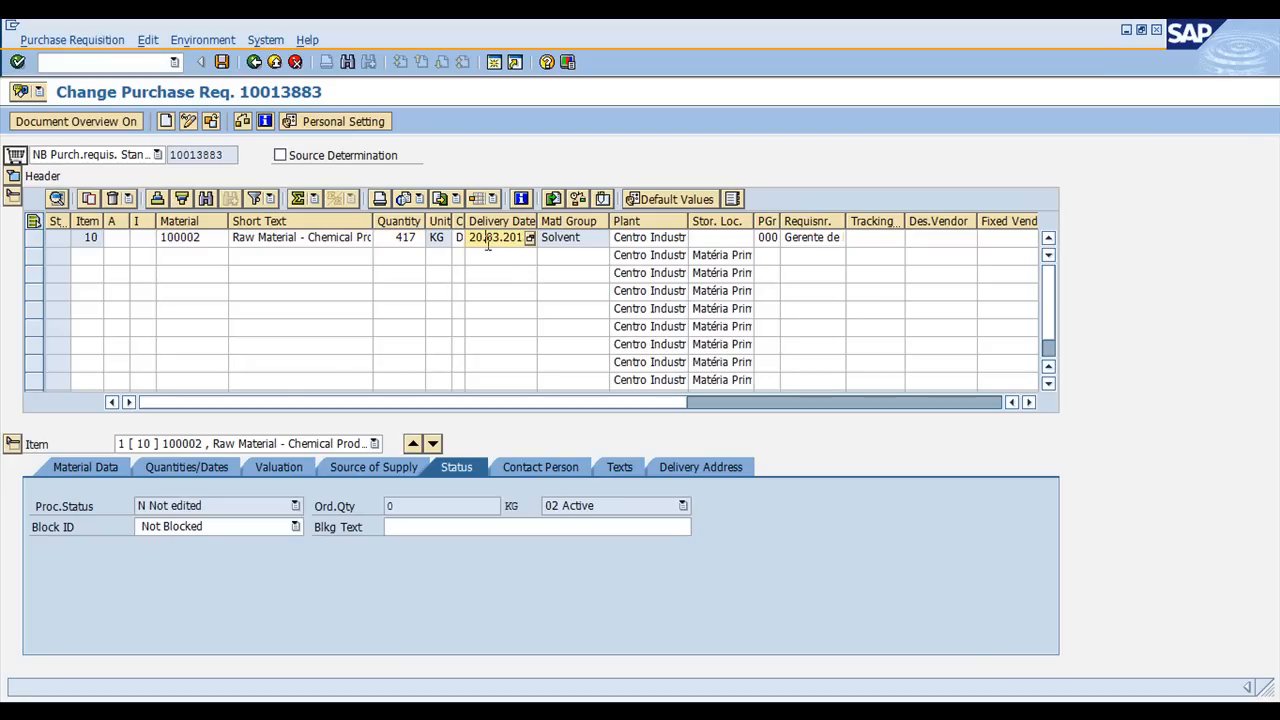
- Widen the requisitioner column in the item overview to show its full heading and entry
{"action": "left_click", "coordinate": [810, 240]}
{"action": "double_click", "coordinate": [846, 222]}
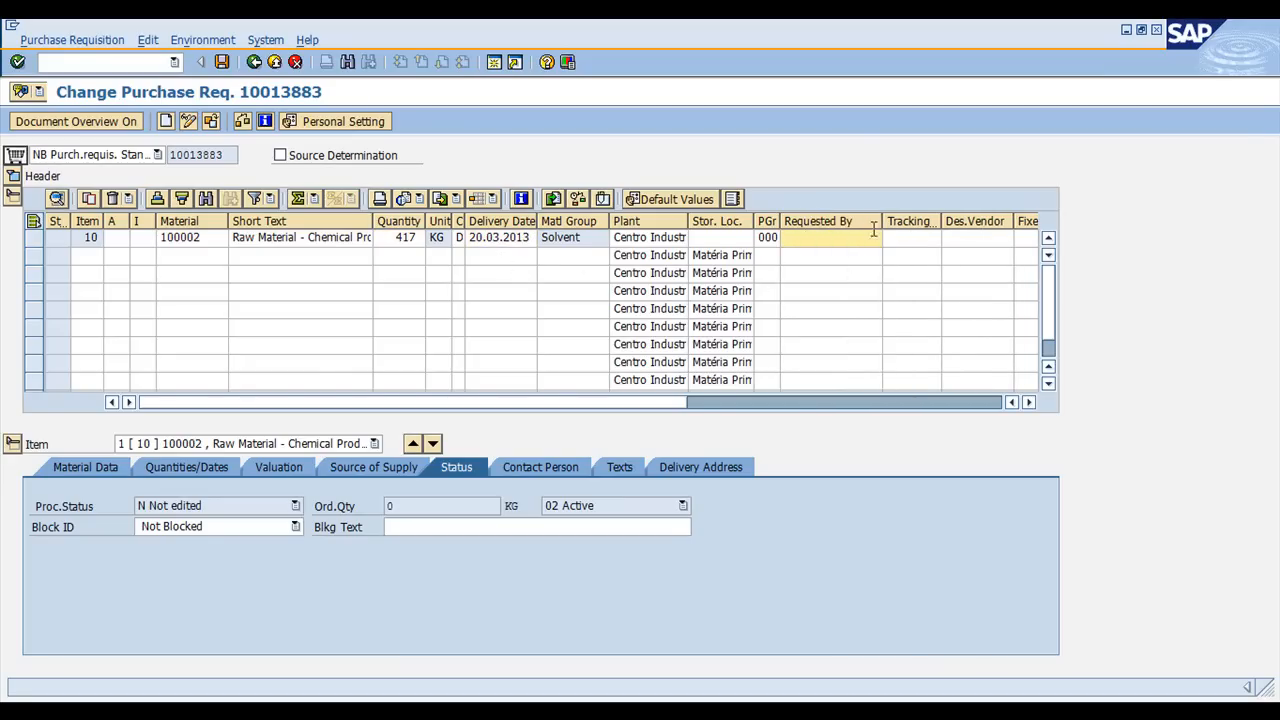
{"action": "double_click", "coordinate": [882, 221]}
{"action": "key", "text": "Return"}
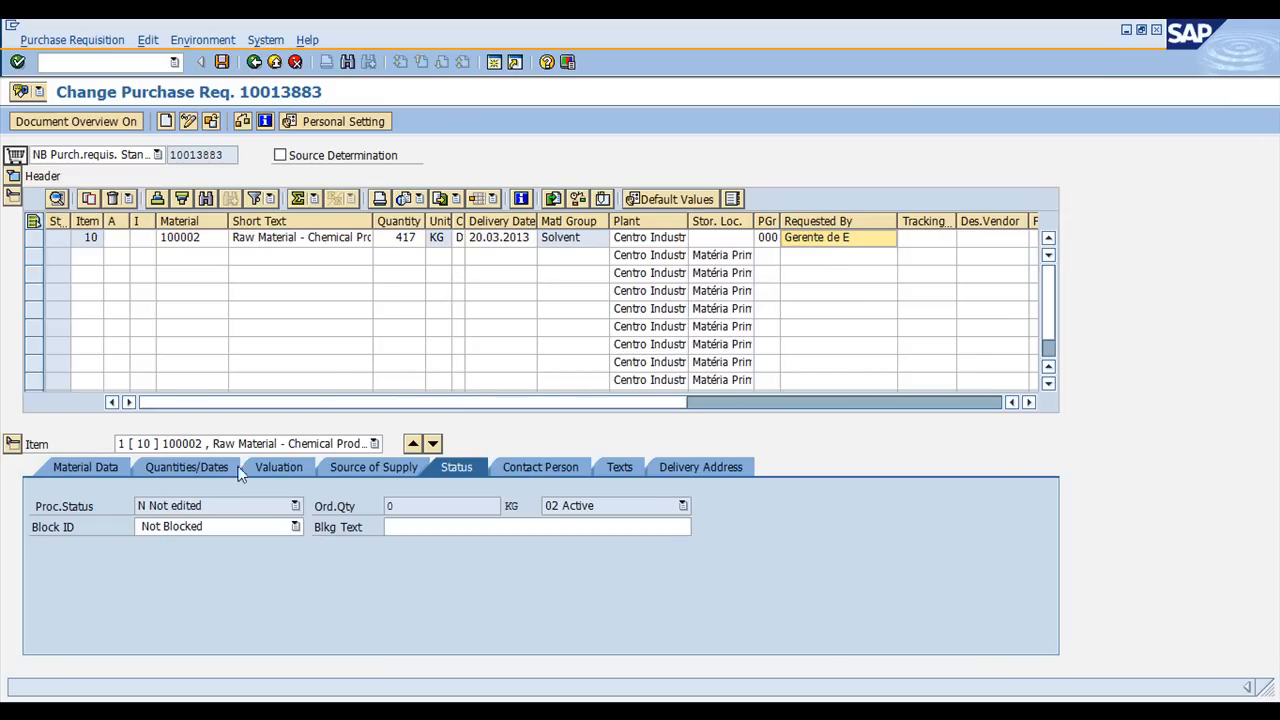
- Review item 10's material data, quantities and dates, valuation, source of supply and status details
{"action": "left_click", "coordinate": [88, 474]}
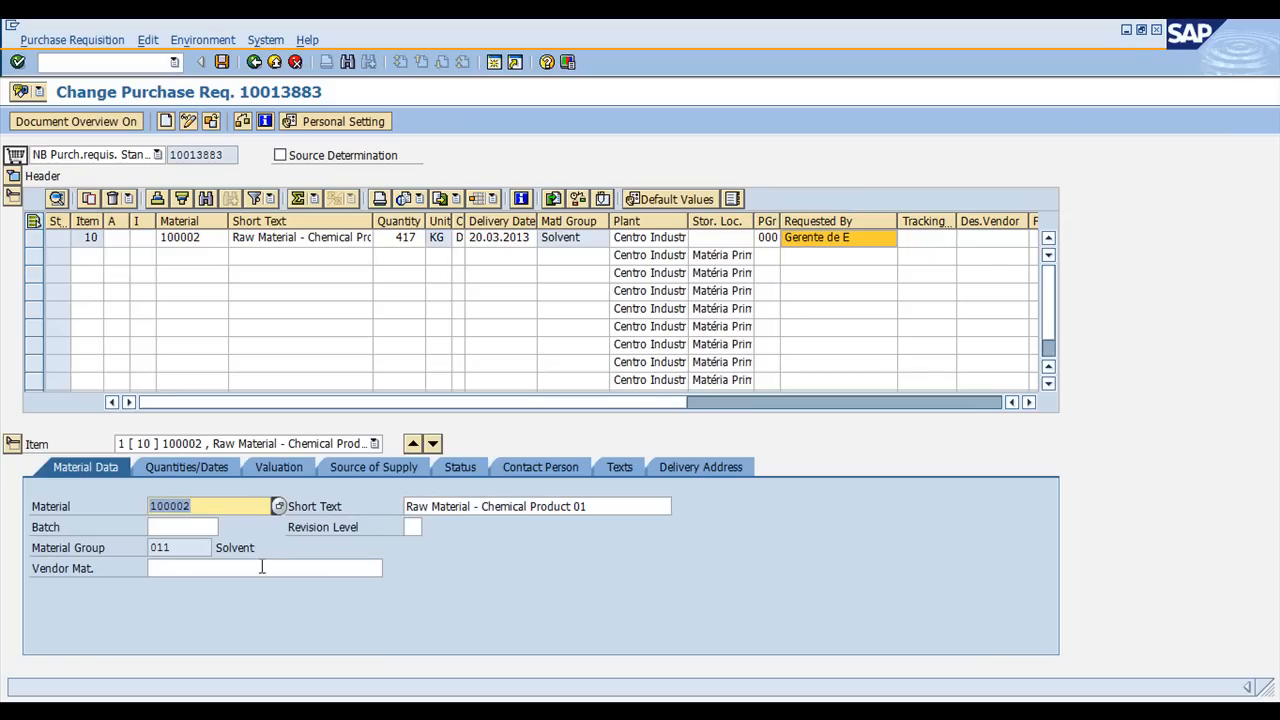
{"action": "left_click", "coordinate": [171, 465]}
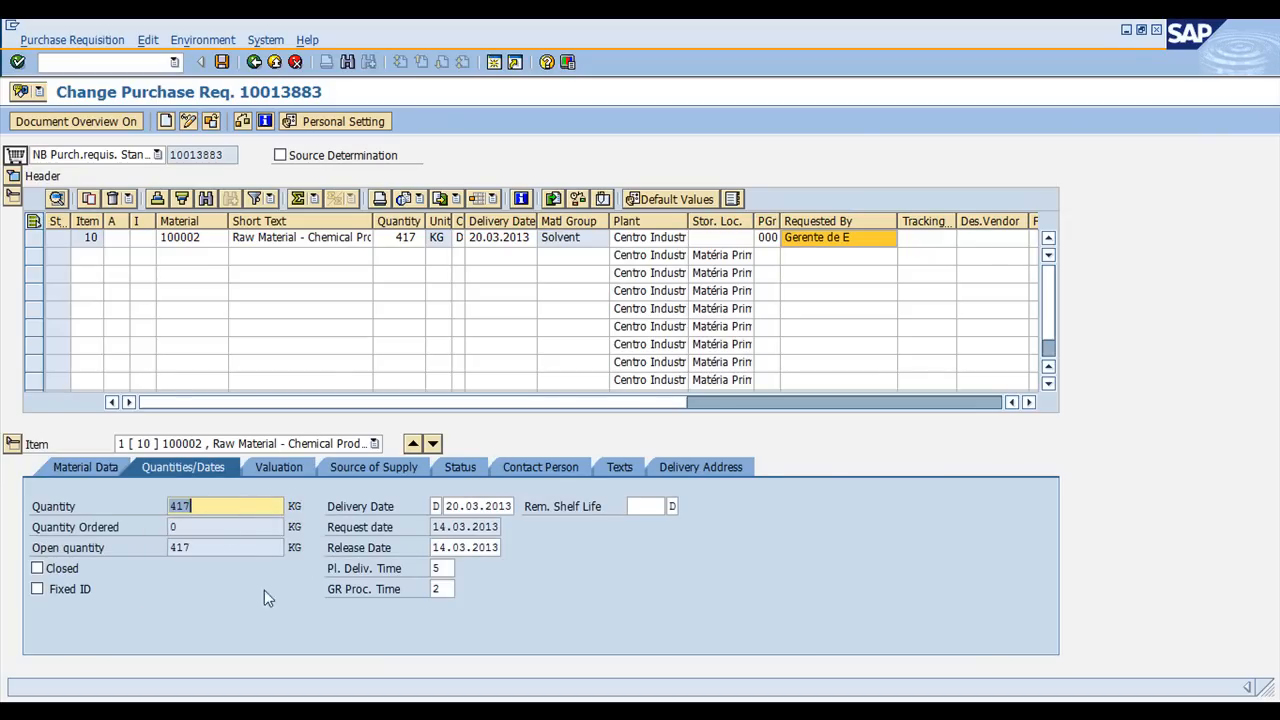
{"action": "left_click", "coordinate": [275, 466]}
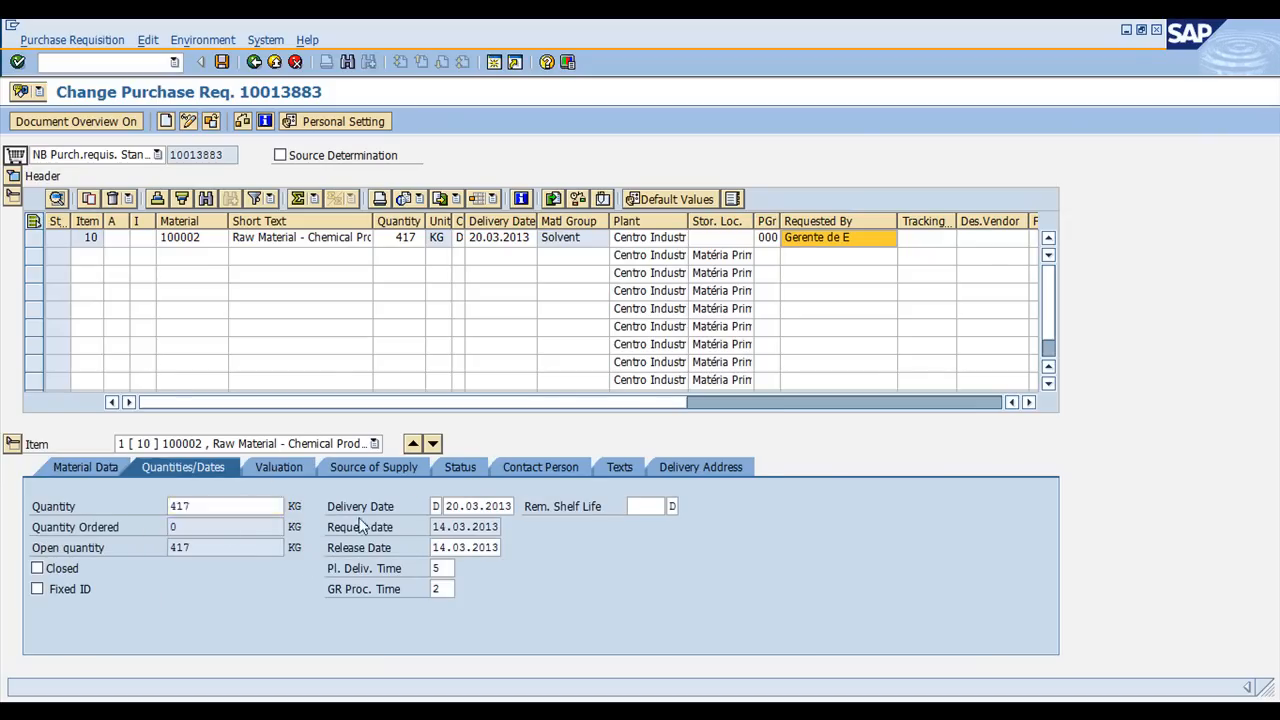
{"action": "left_click", "coordinate": [189, 506]}
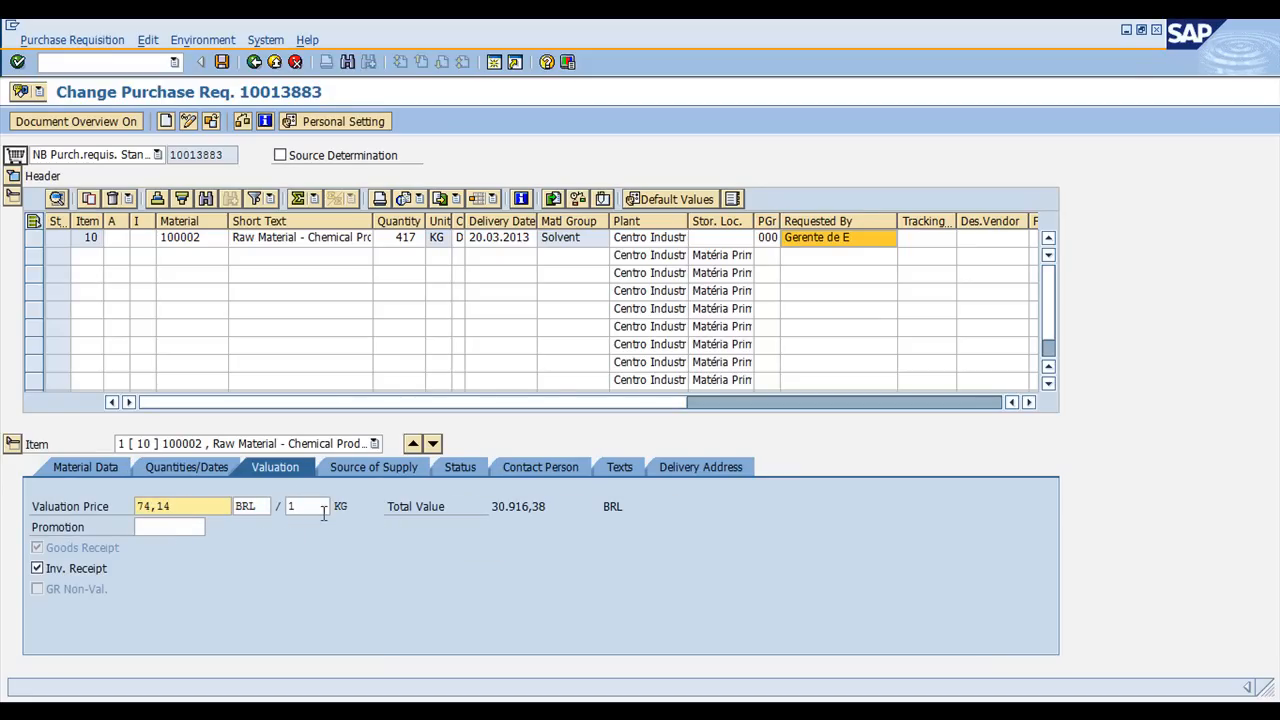
{"action": "left_click", "coordinate": [372, 467]}
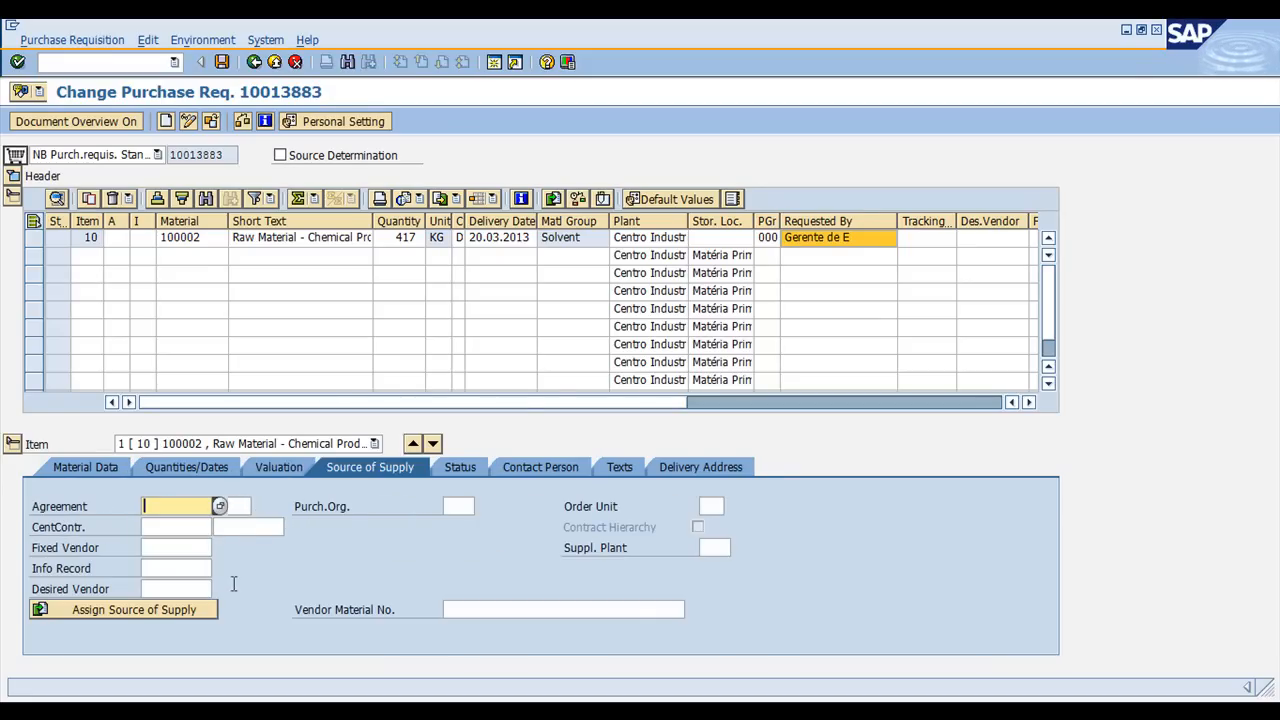
{"action": "left_click", "coordinate": [461, 468]}
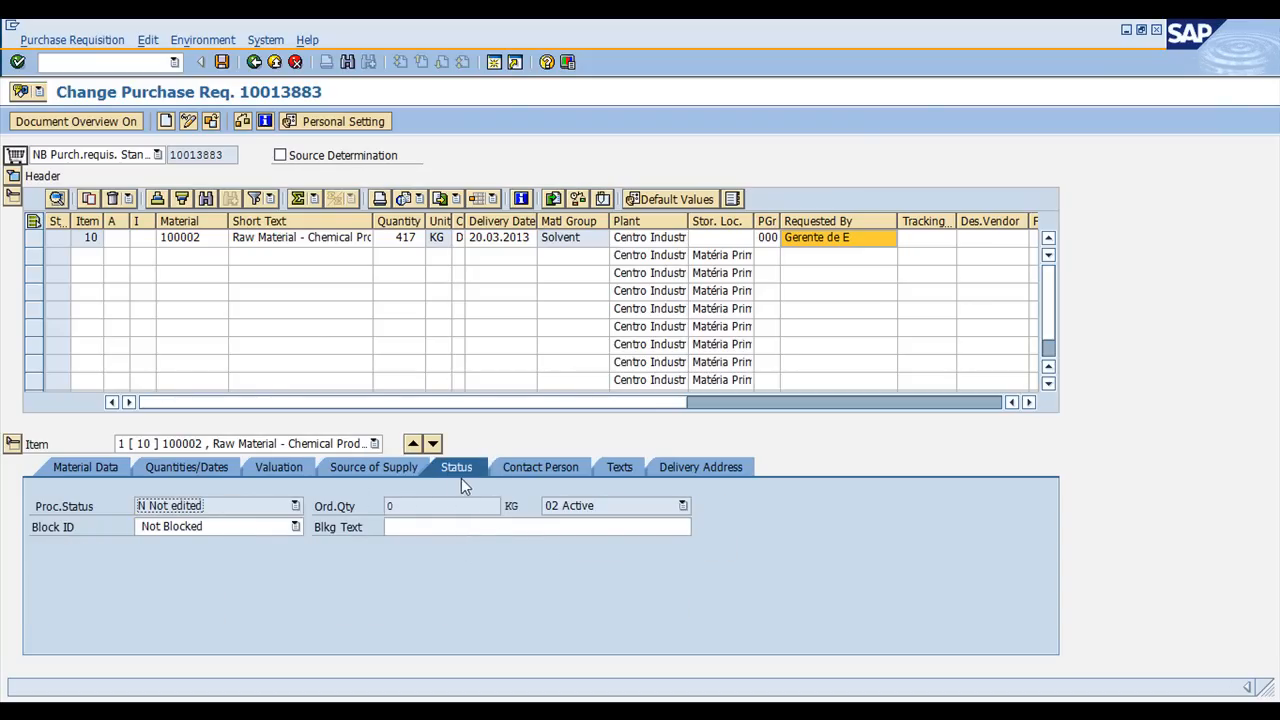
- Review item 10's contact person details, checking the creation indicator's options and the MRP controller
{"action": "left_click", "coordinate": [531, 469]}
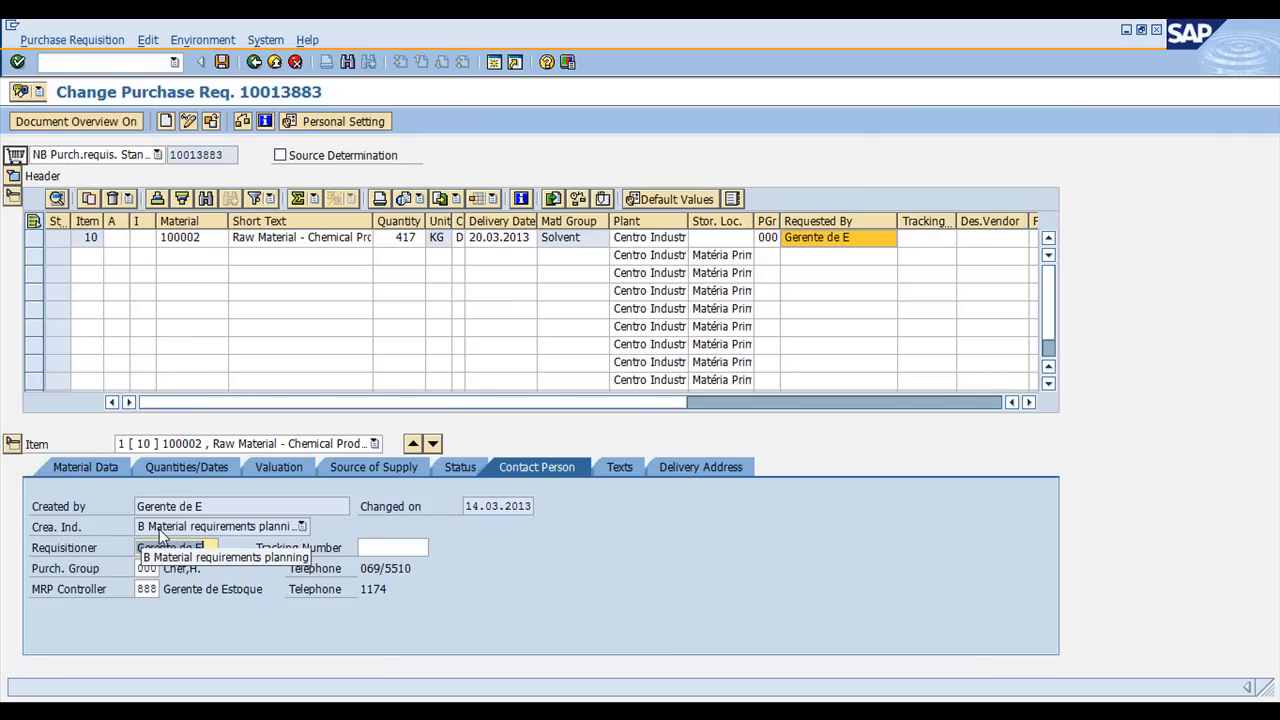
{"action": "left_click", "coordinate": [301, 527]}
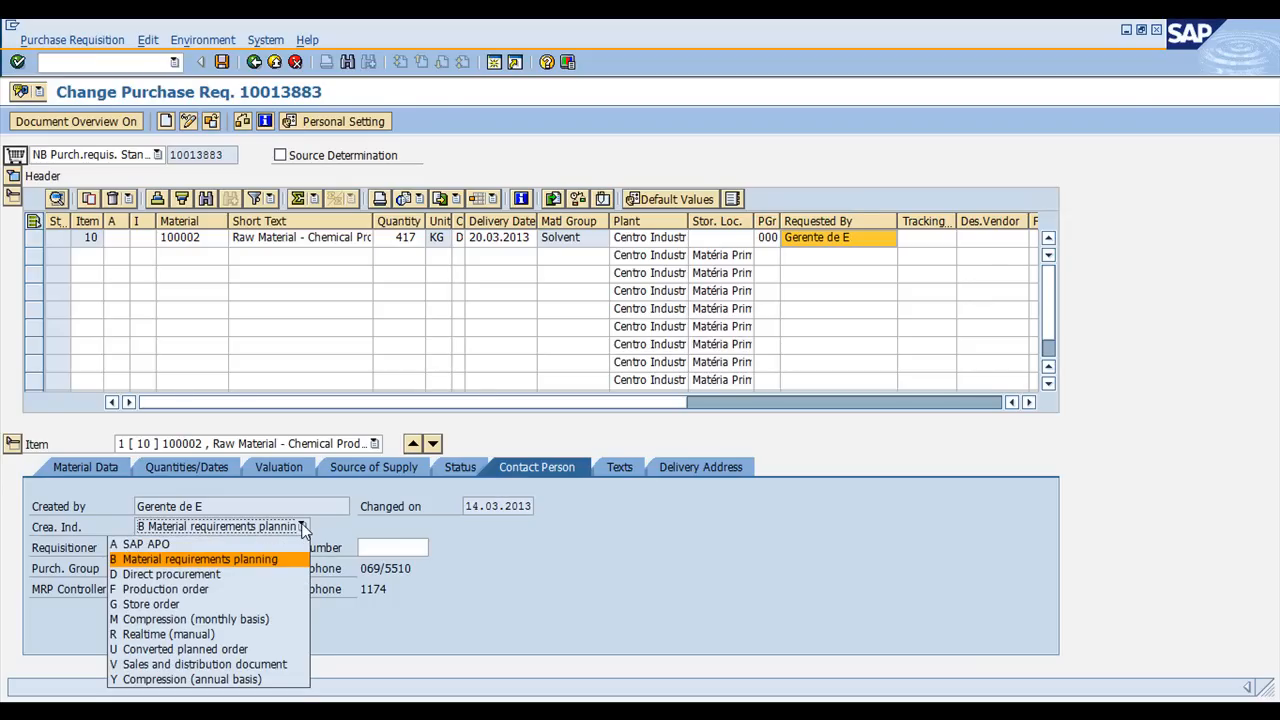
{"action": "left_click", "coordinate": [473, 599]}
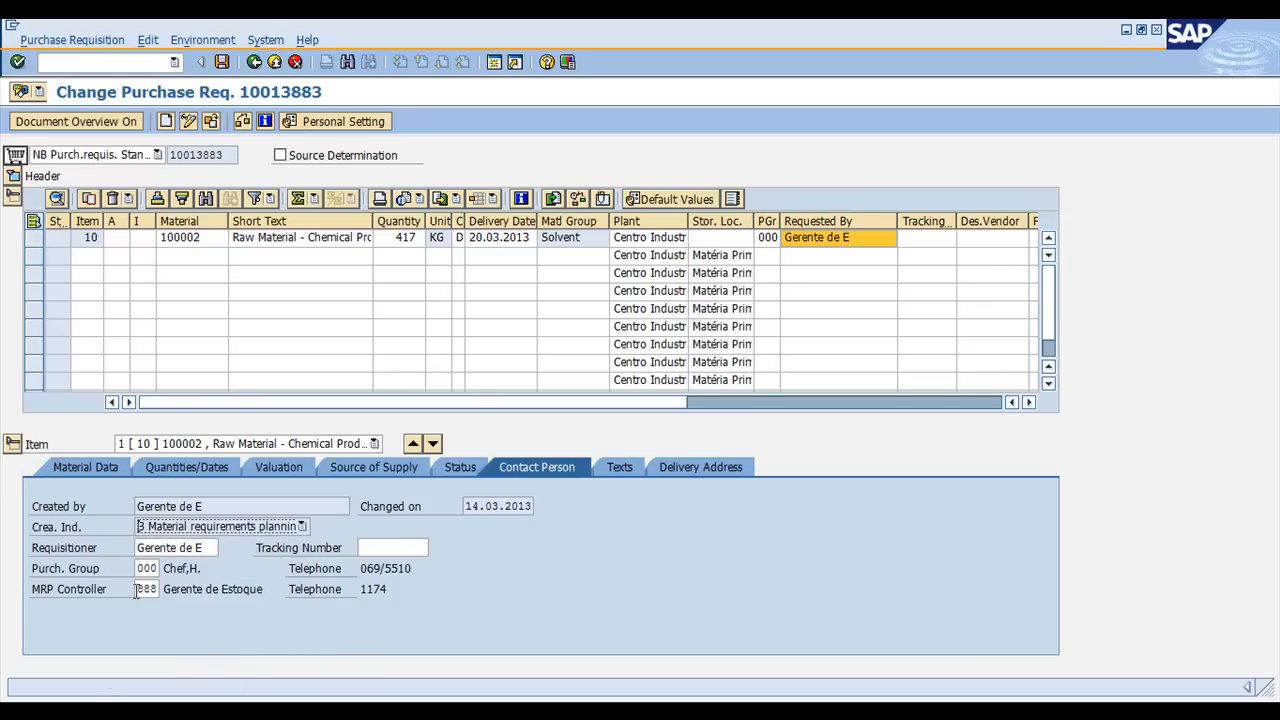
{"action": "left_click_drag", "start_coordinate": [138, 590], "coordinate": [158, 590]}
{"action": "left_click", "coordinate": [219, 594]}
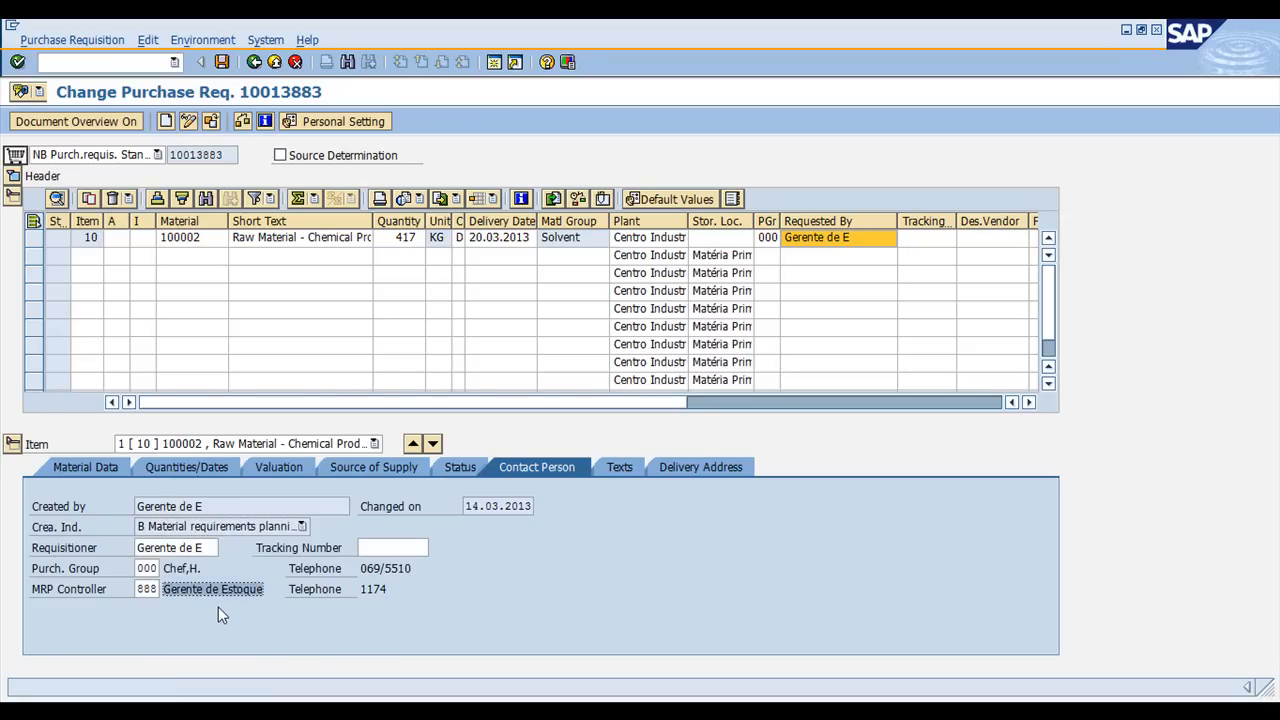
{"action": "left_click", "coordinate": [205, 240]}
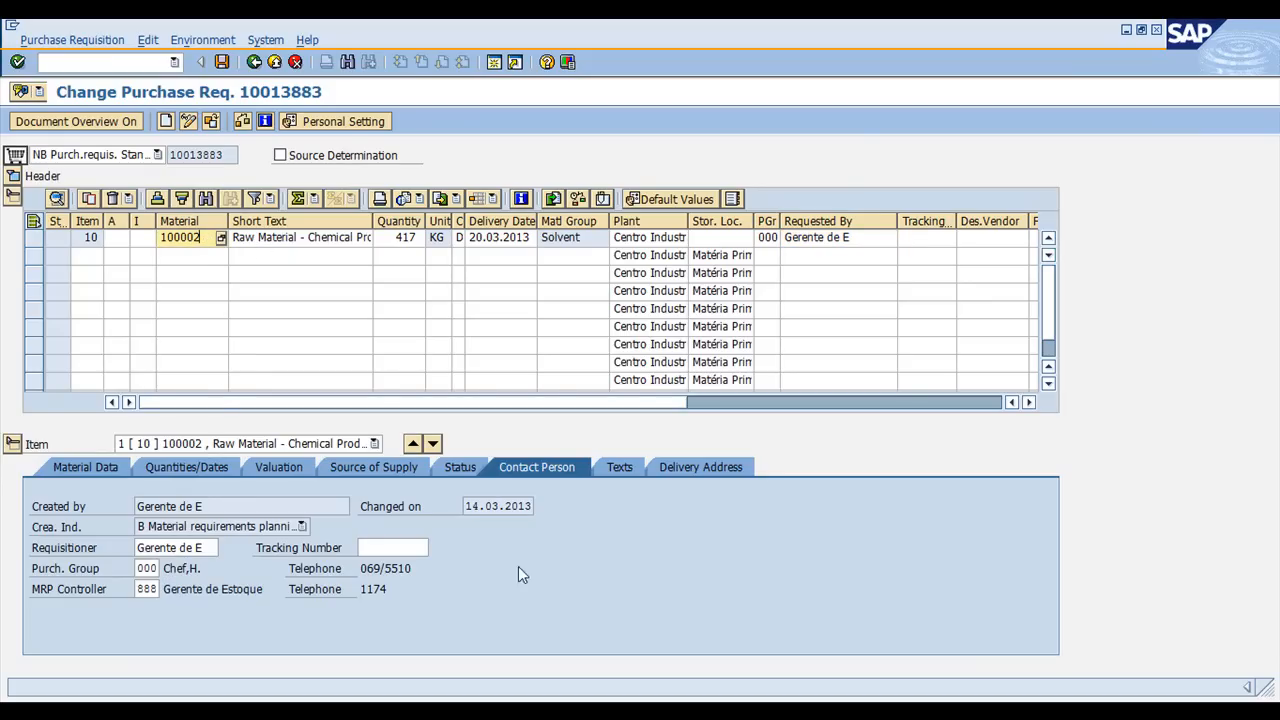
- Check item 10's texts in the purchase requisition, and go back to the requisitioner in the contact person details
{"action": "left_click", "coordinate": [664, 470]}
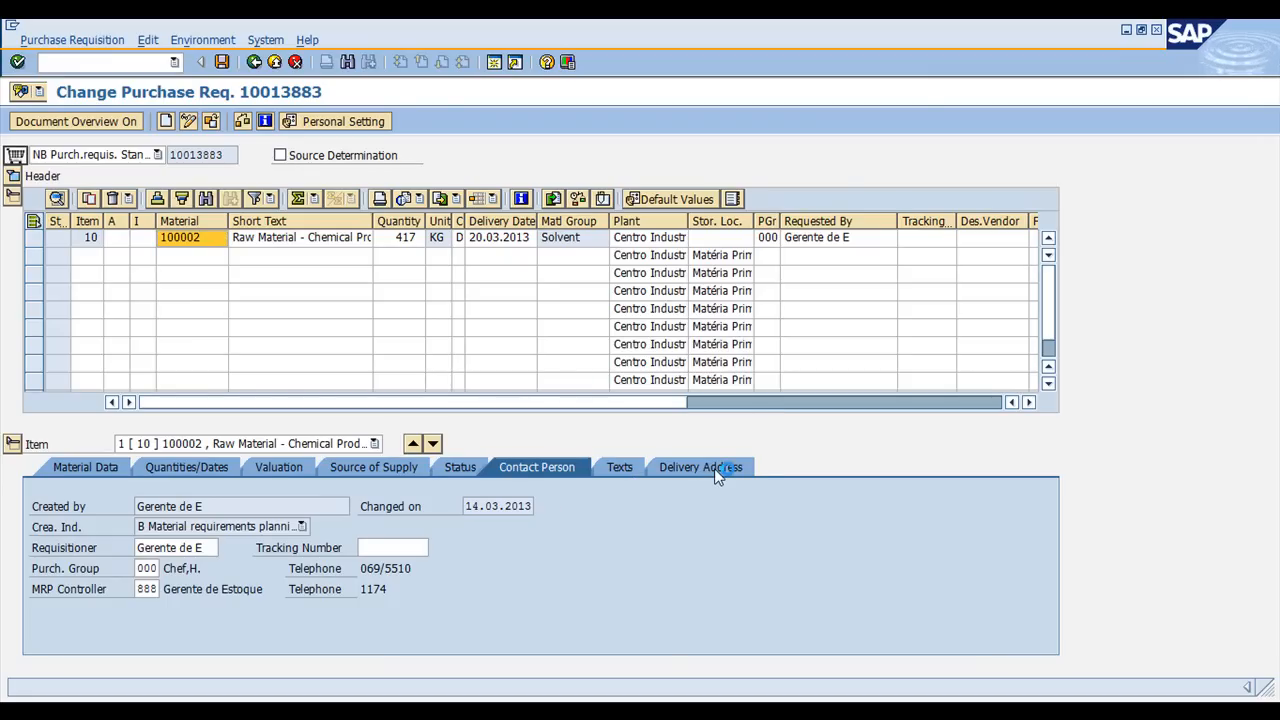
{"action": "left_click", "coordinate": [631, 468]}
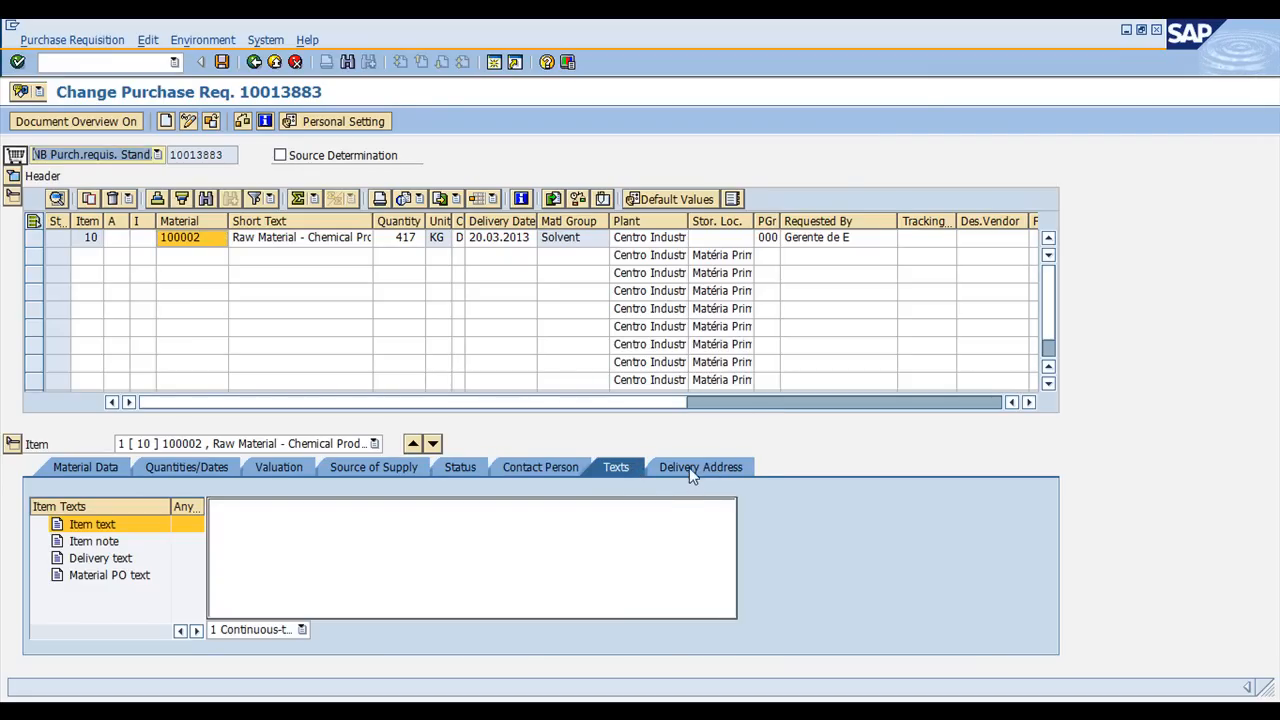
{"action": "left_click", "coordinate": [522, 465]}
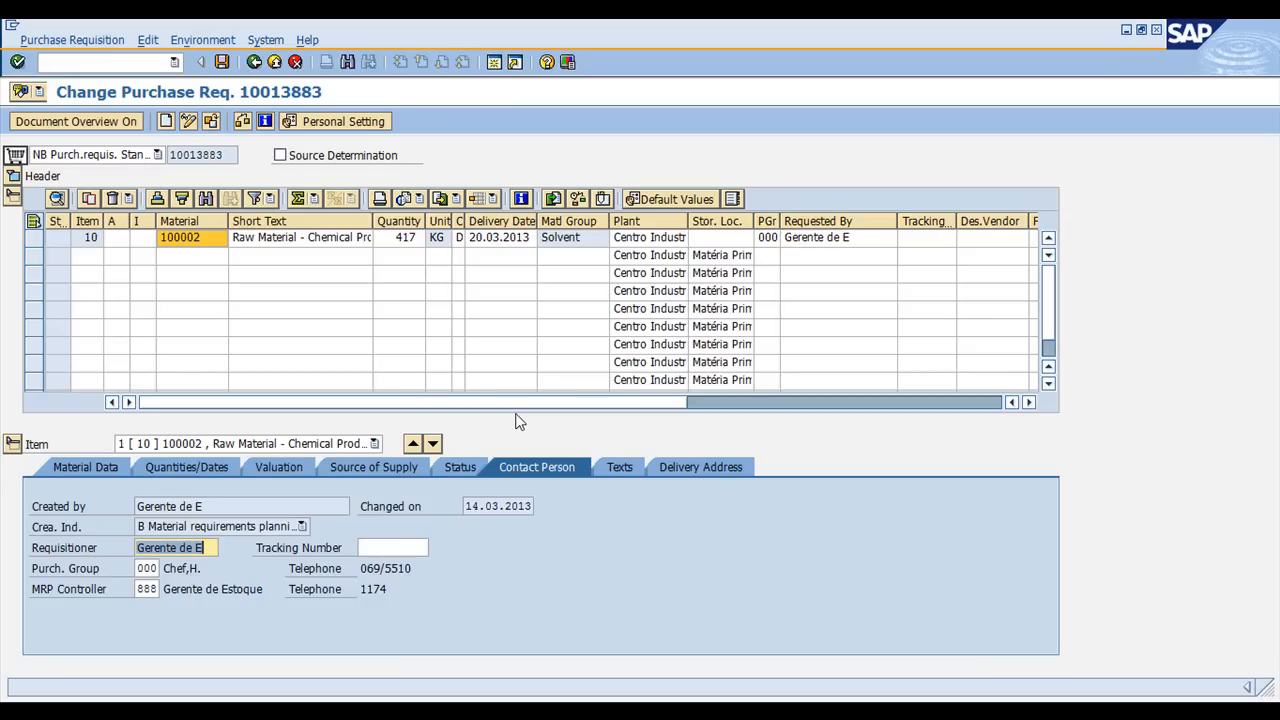
{"action": "key", "text": "shift+Home"}
- Open the MRP 1 view of material 100002 for plant 0100 in transaction MM02
{"action": "left_click", "coordinate": [122, 61]}
{"action": "type", "text": "/nmm02"}
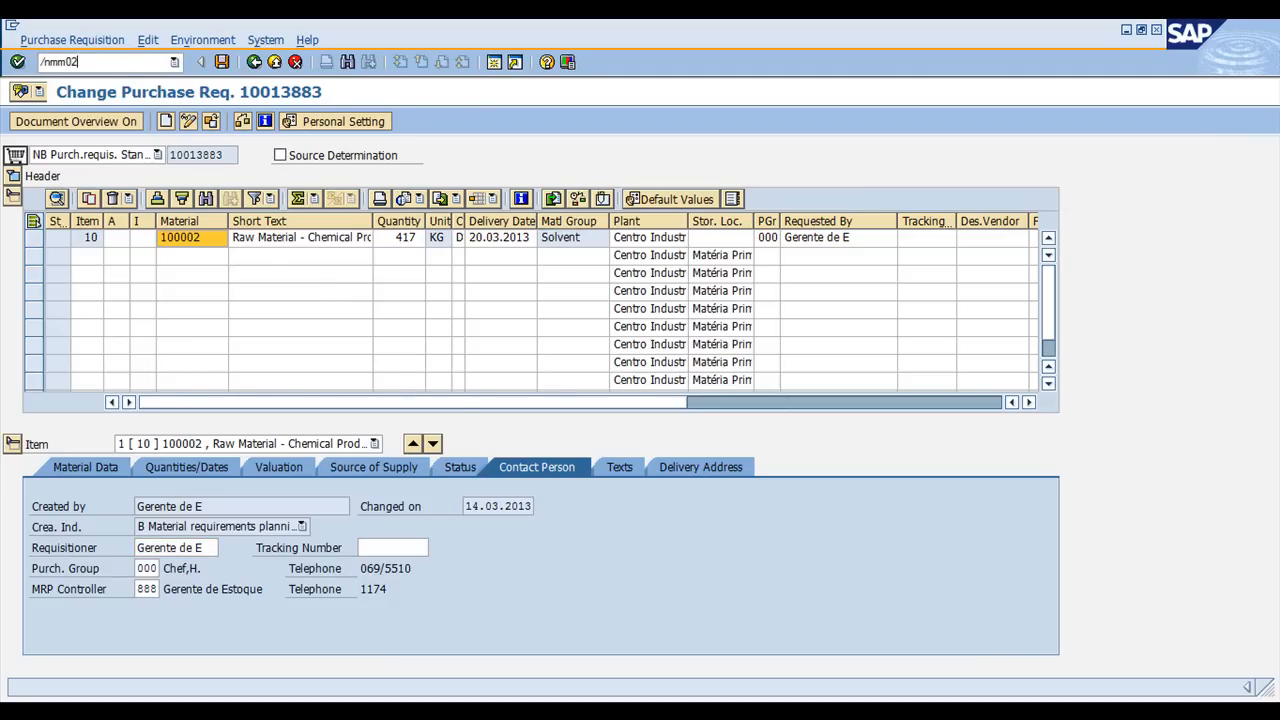
{"action": "key", "text": "Return"}
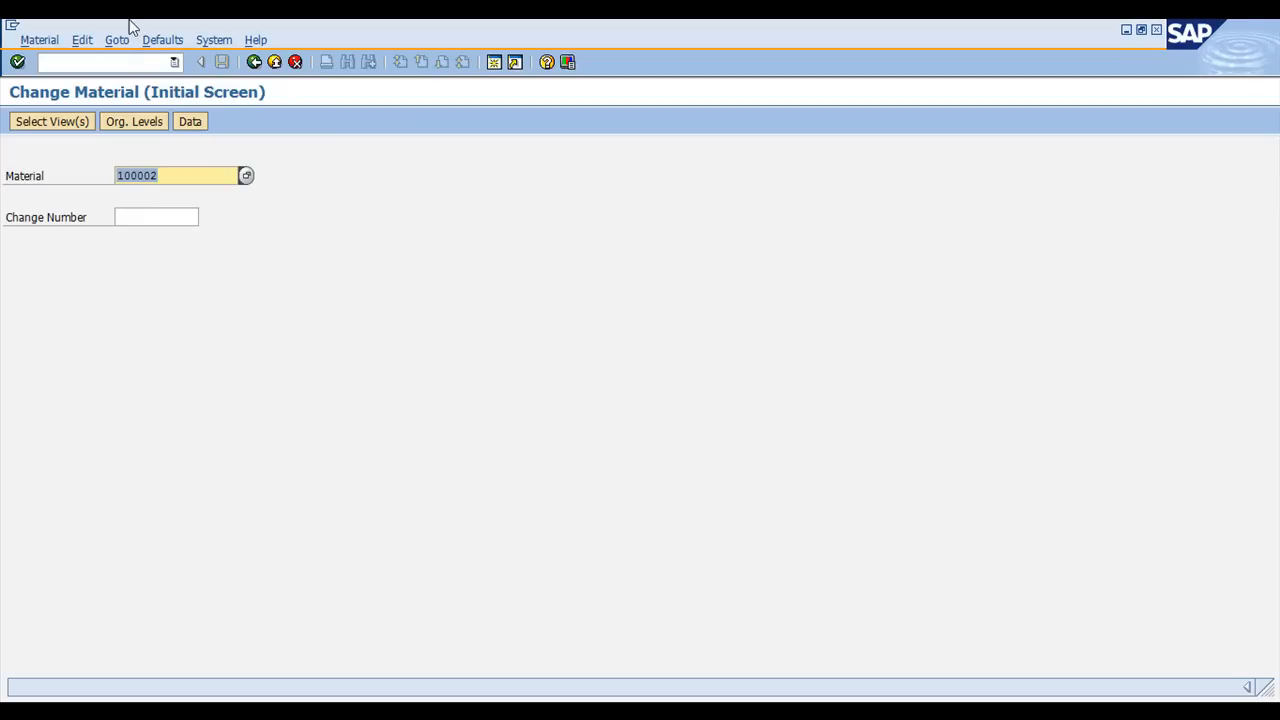
{"action": "key", "text": "Return"}
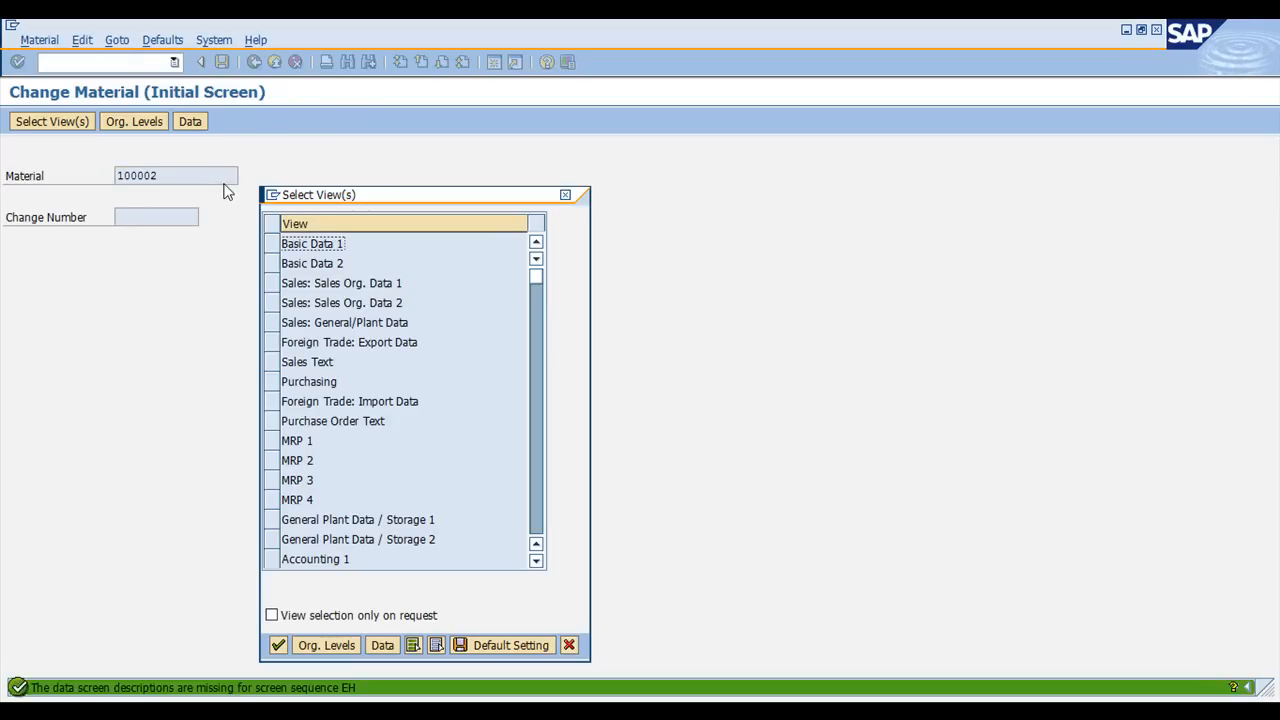
{"action": "left_click", "coordinate": [272, 440]}
{"action": "left_click", "coordinate": [278, 645]}
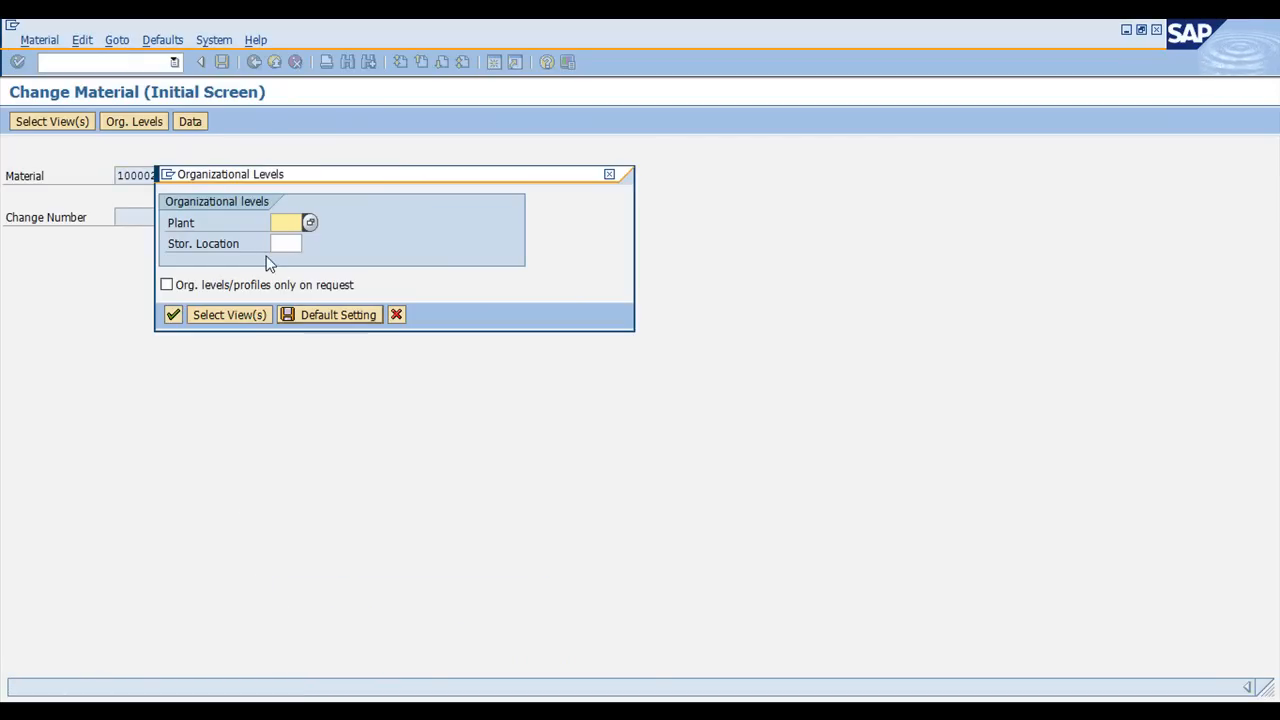
{"action": "type", "text": "0100"}
{"action": "key", "text": "Return"}
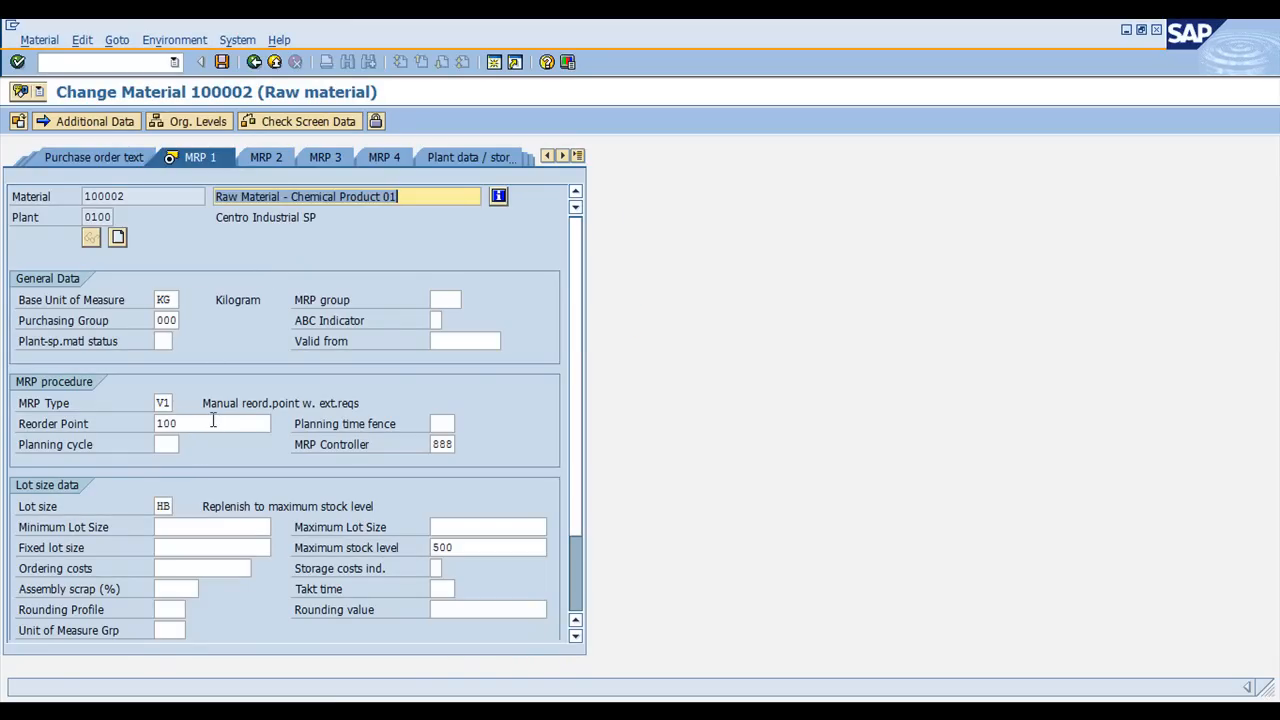
- Review the reorder point, maximum stock level and MRP controller of material 100002
{"action": "left_click", "coordinate": [226, 428]}
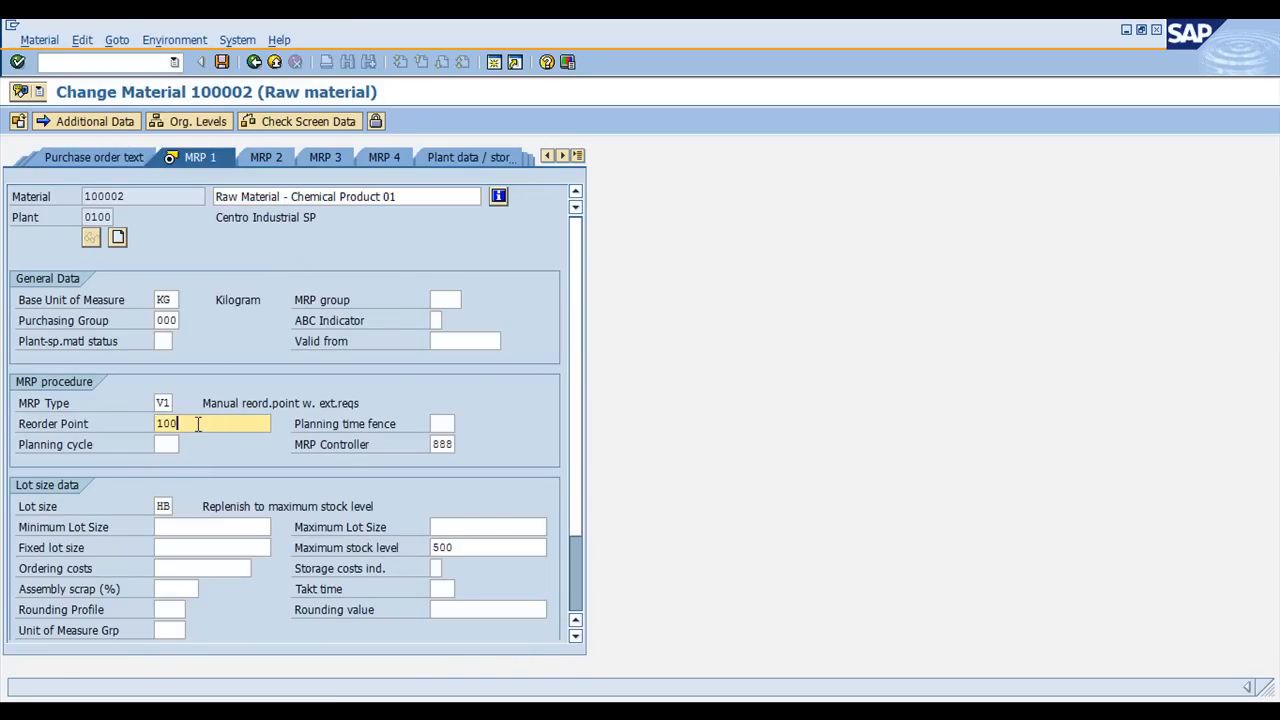
{"action": "left_click_drag", "start_coordinate": [155, 425], "coordinate": [240, 440]}
{"action": "left_click", "coordinate": [192, 424]}
{"action": "left_click", "coordinate": [478, 553]}
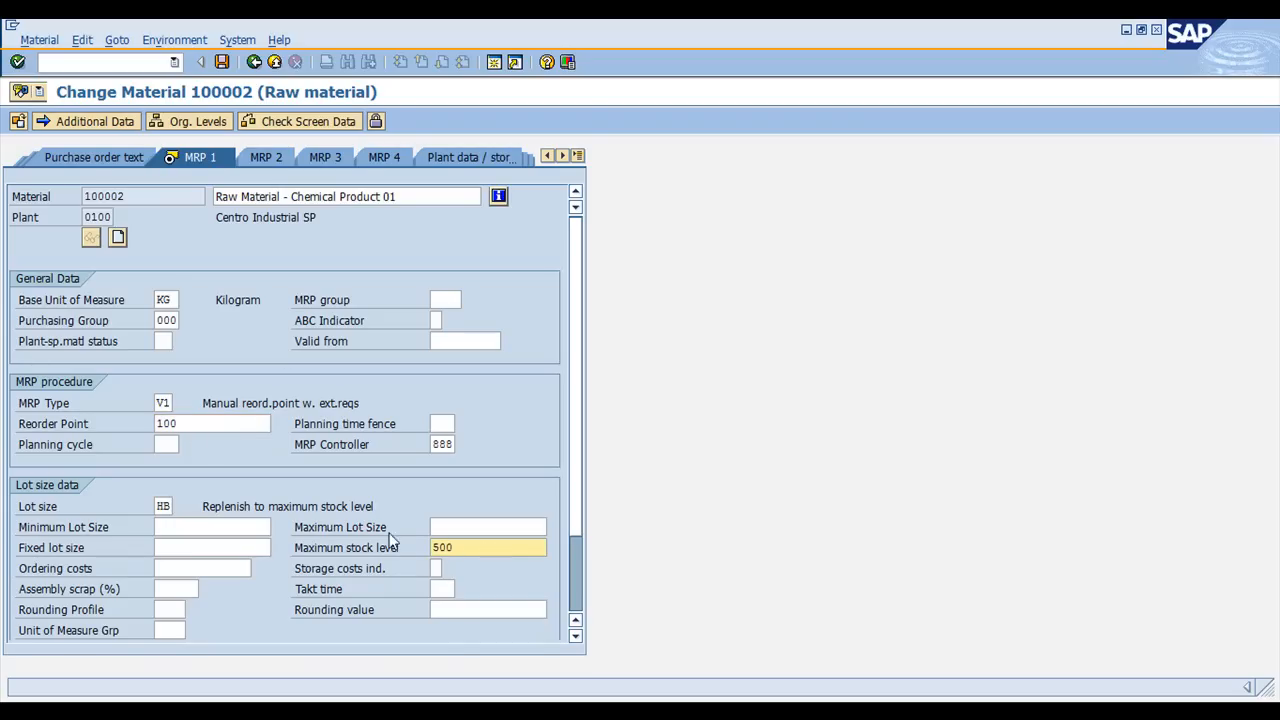
{"action": "left_click", "coordinate": [444, 443]}
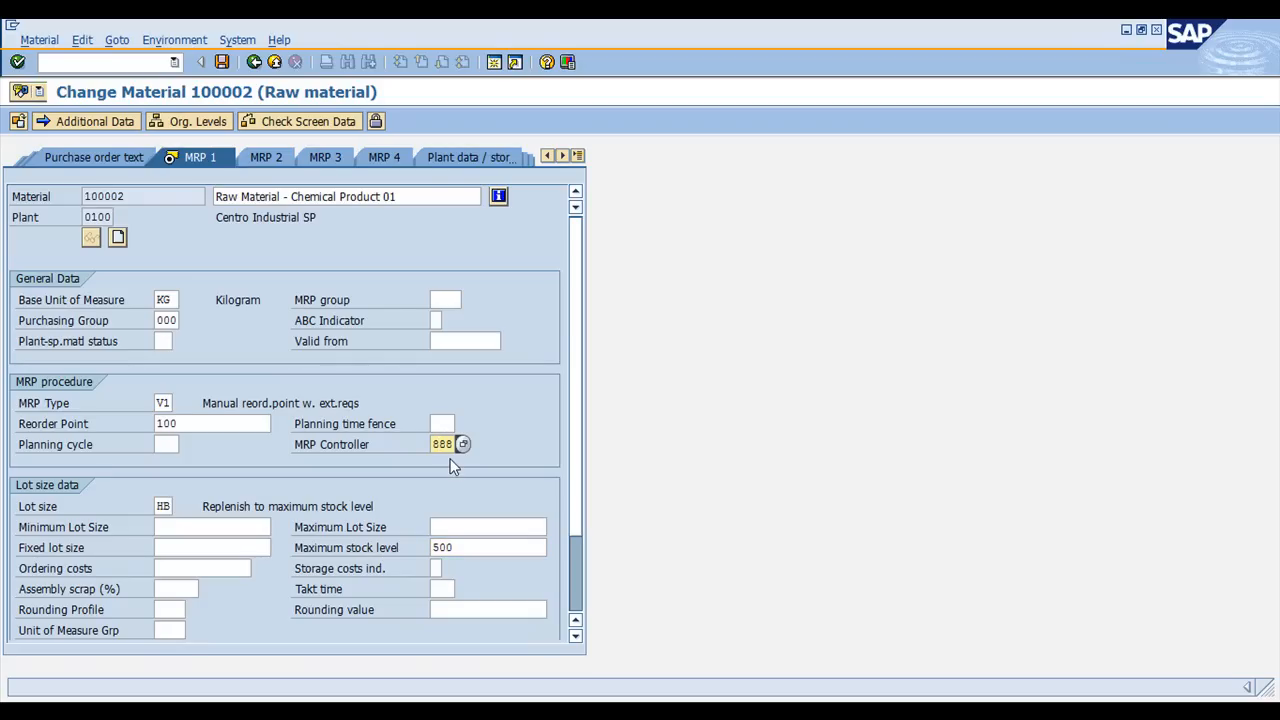
- Open material mass maintenance (MM17) in a new session and select the Plant Data for Material table, MARC
{"action": "left_click", "coordinate": [103, 60]}
{"action": "type", "text": "/nmm"}
{"action": "key", "text": "BackSpace"}
{"action": "key", "text": "BackSpace"}
{"action": "key", "text": "BackSpace"}
{"action": "type", "text": "omm17"}
{"action": "key", "text": "Return"}
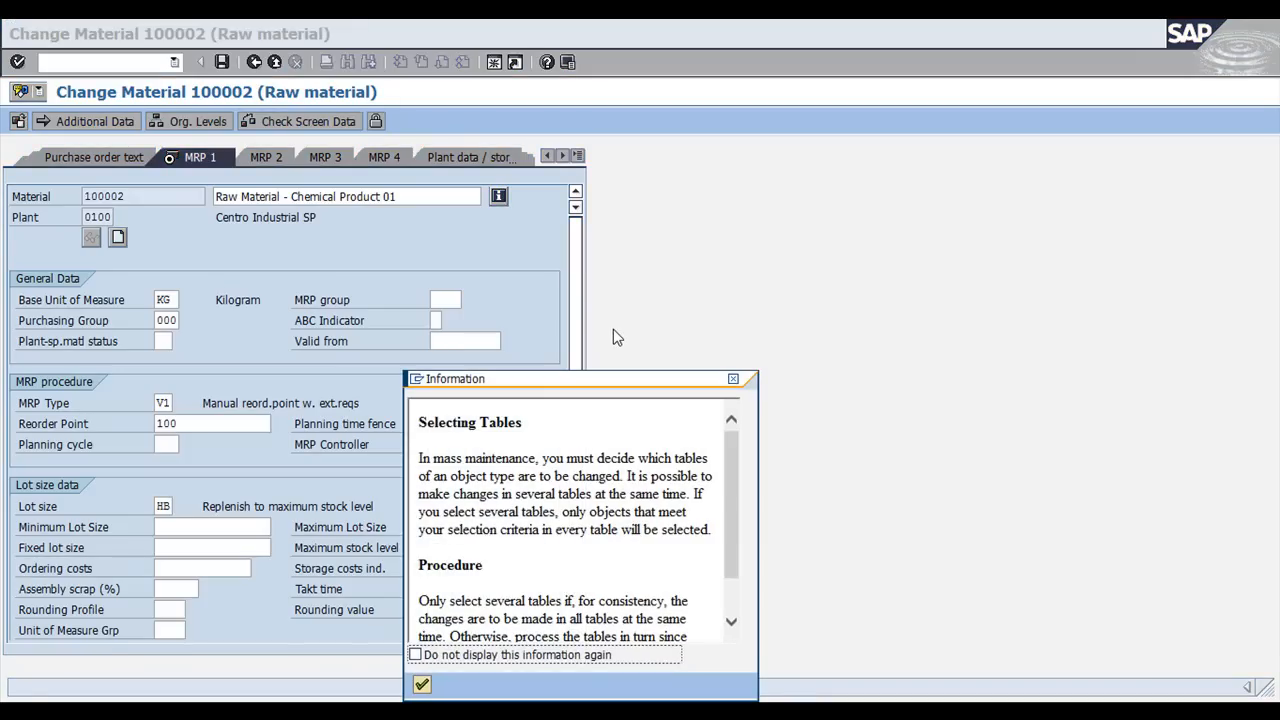
{"action": "left_click", "coordinate": [421, 684]}
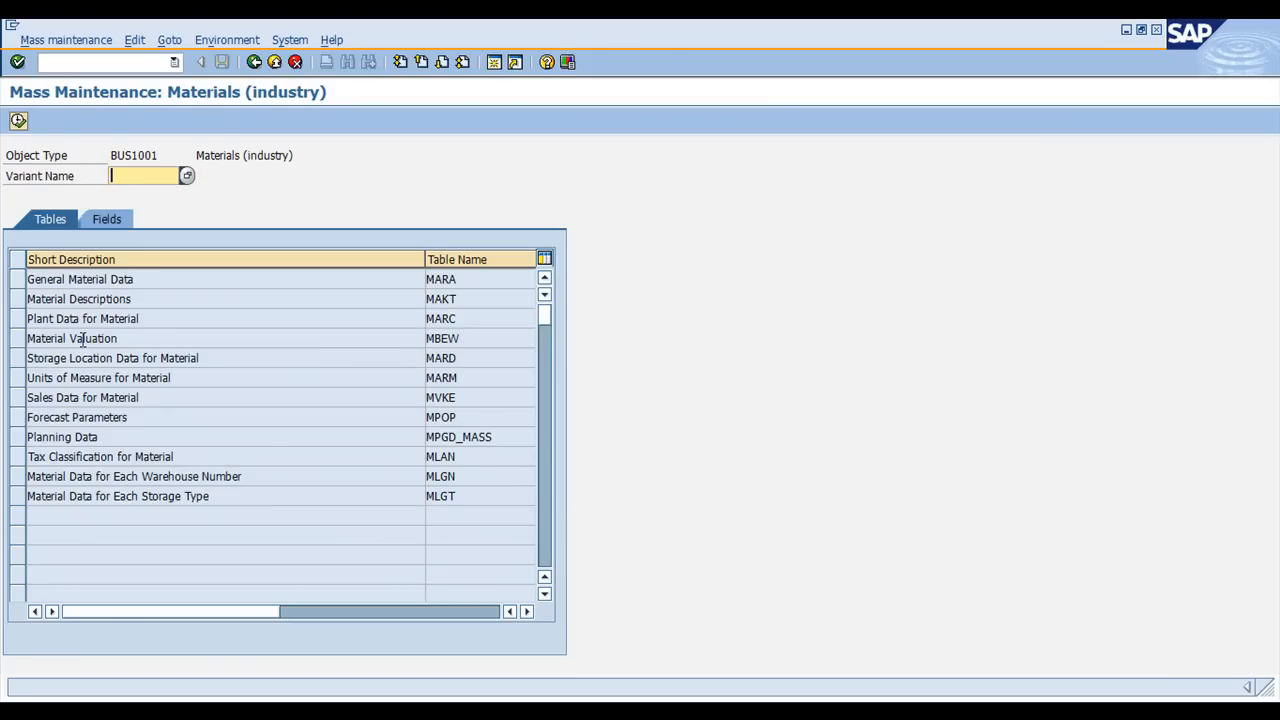
{"action": "left_click", "coordinate": [20, 322]}
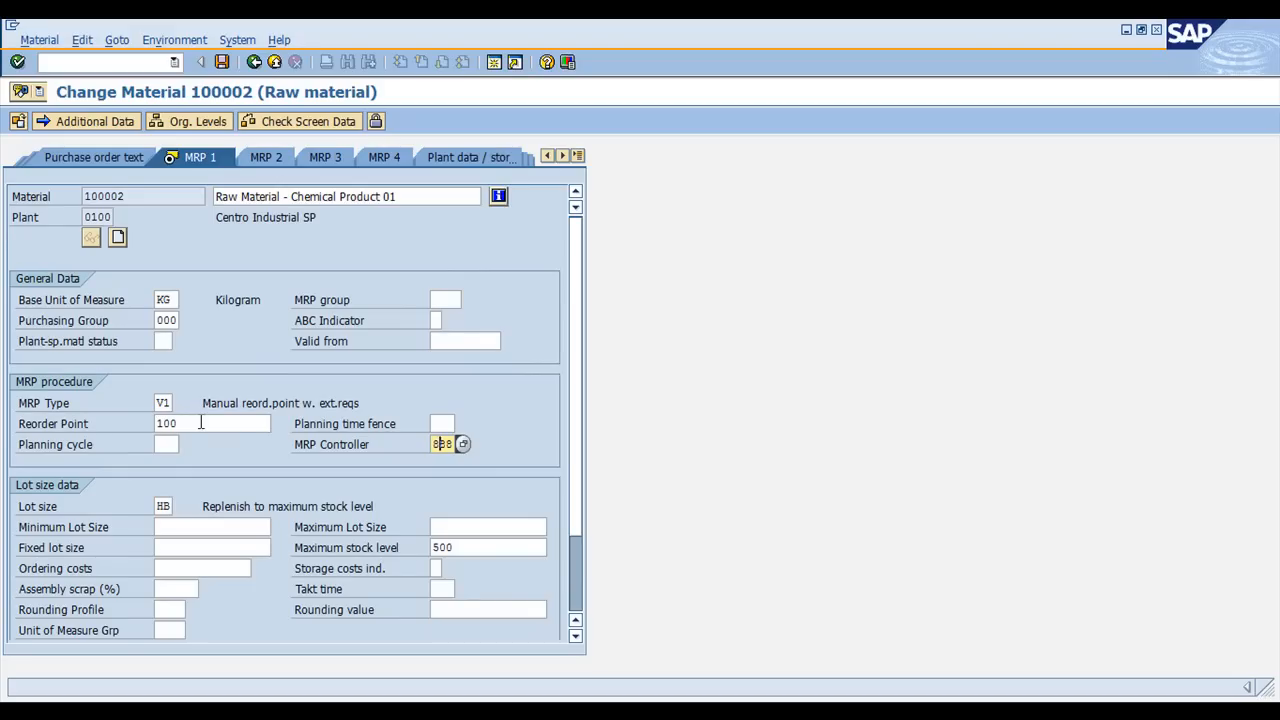
- Look up the Reorder Point field's table and field name in the technical information of its help in the material master
{"action": "left_click", "coordinate": [201, 423]}
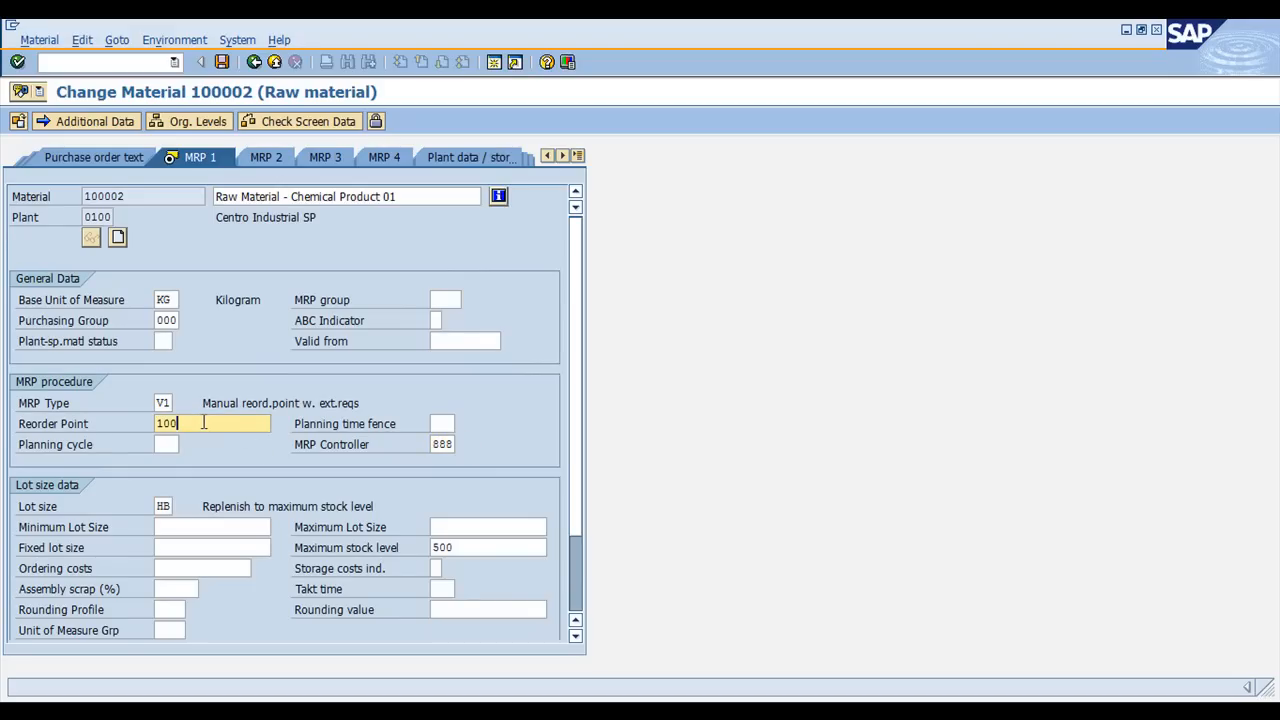
{"action": "key", "text": "F1"}
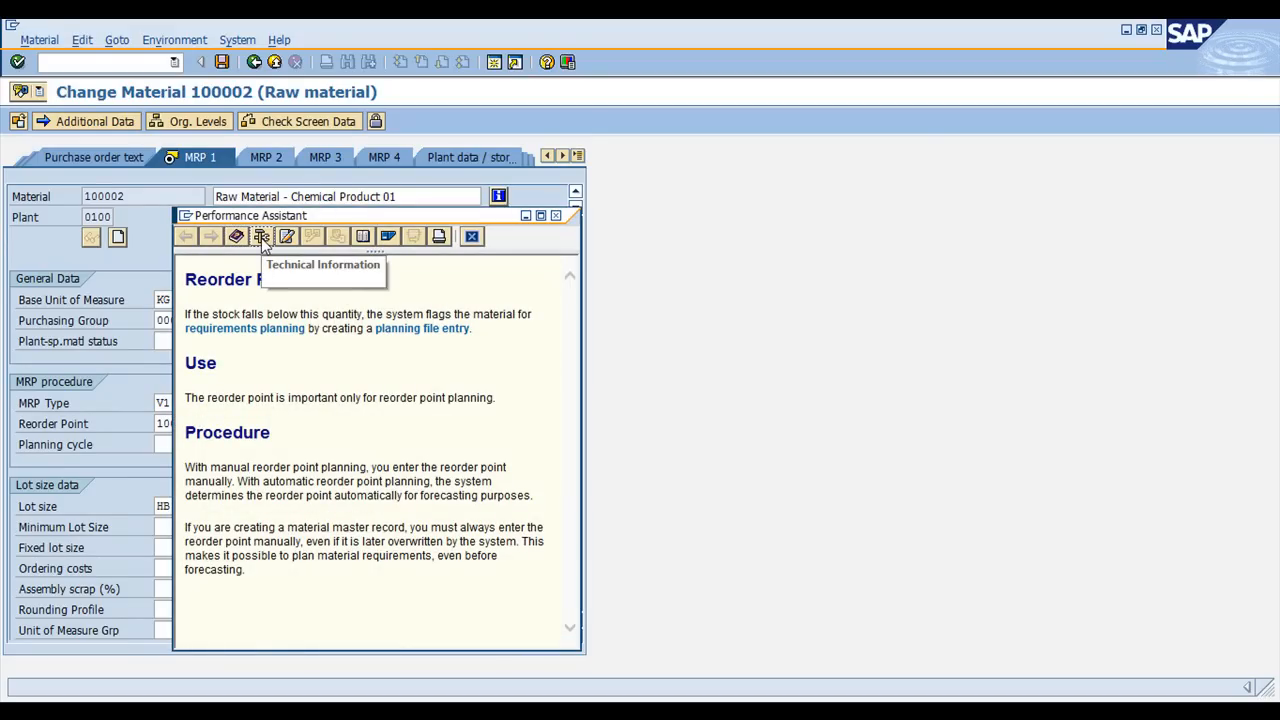
{"action": "left_click", "coordinate": [261, 240]}
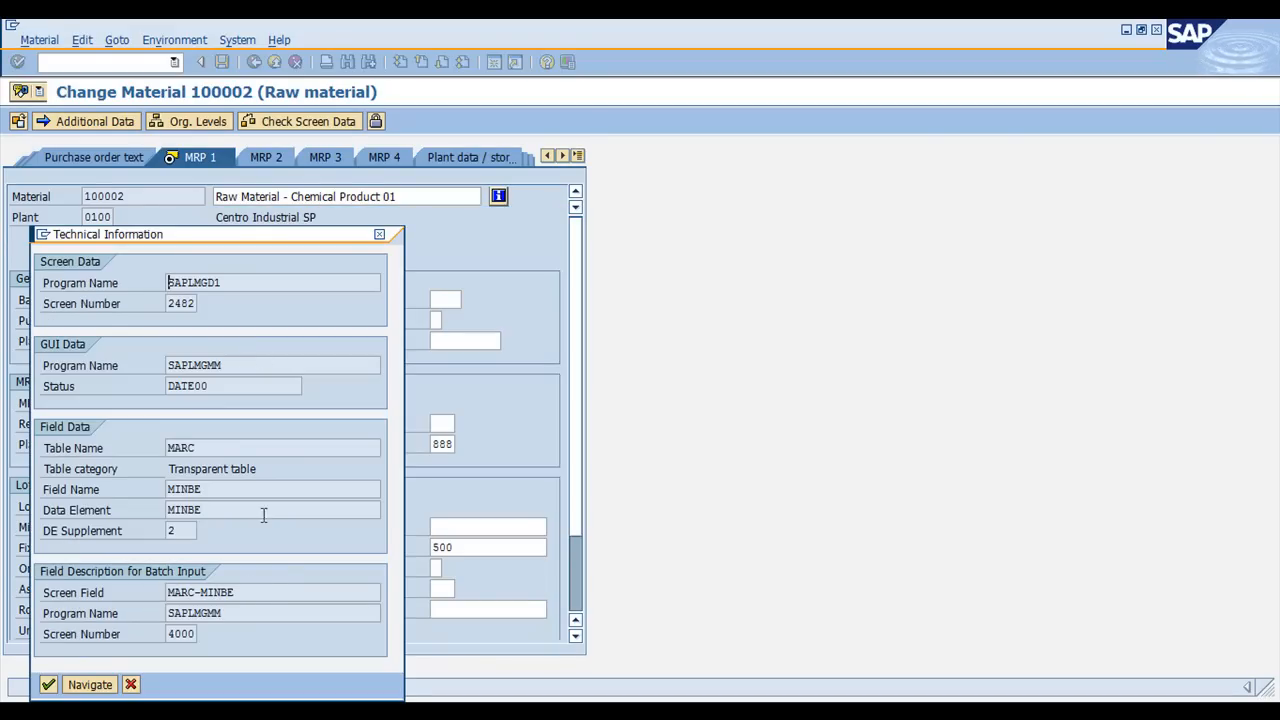
{"action": "left_click_drag", "start_coordinate": [240, 592], "coordinate": [168, 592]}
{"action": "left_click_drag", "start_coordinate": [254, 592], "coordinate": [168, 592]}
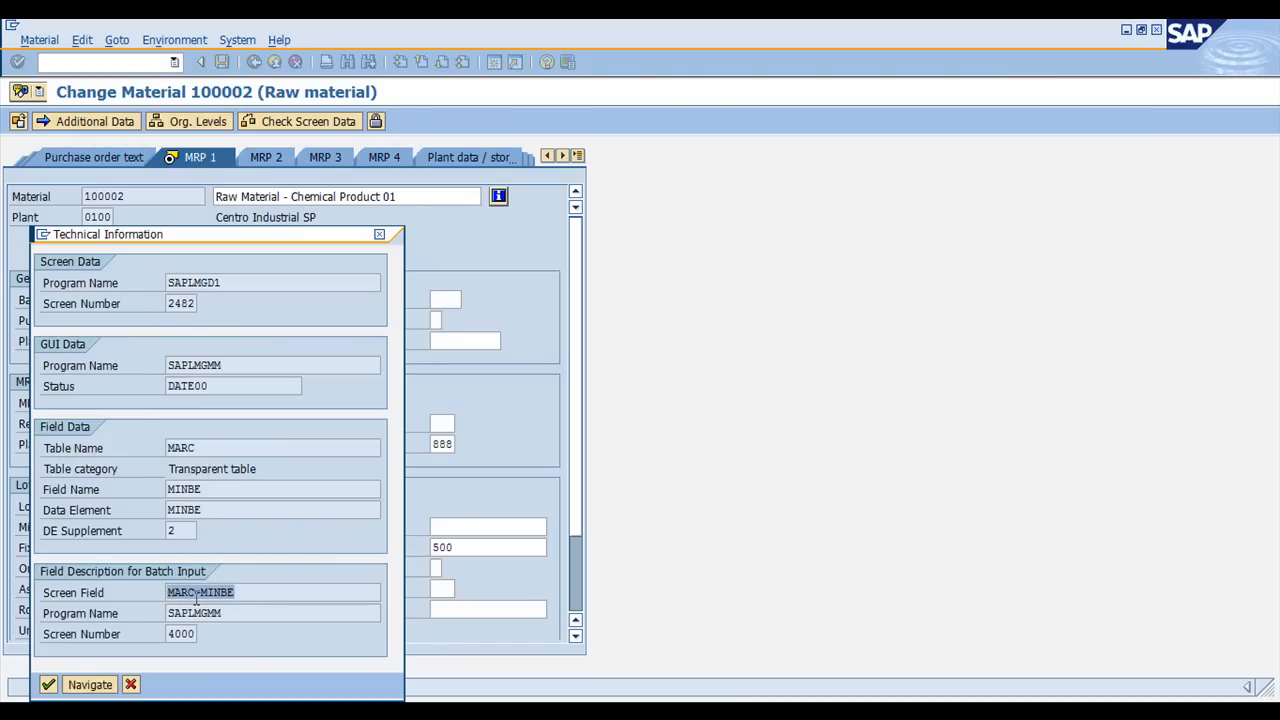
{"action": "left_click_drag", "start_coordinate": [248, 591], "coordinate": [200, 592]}
{"action": "left_click", "coordinate": [191, 592]}
{"action": "double_click", "coordinate": [190, 592]}
{"action": "left_click", "coordinate": [380, 237]}
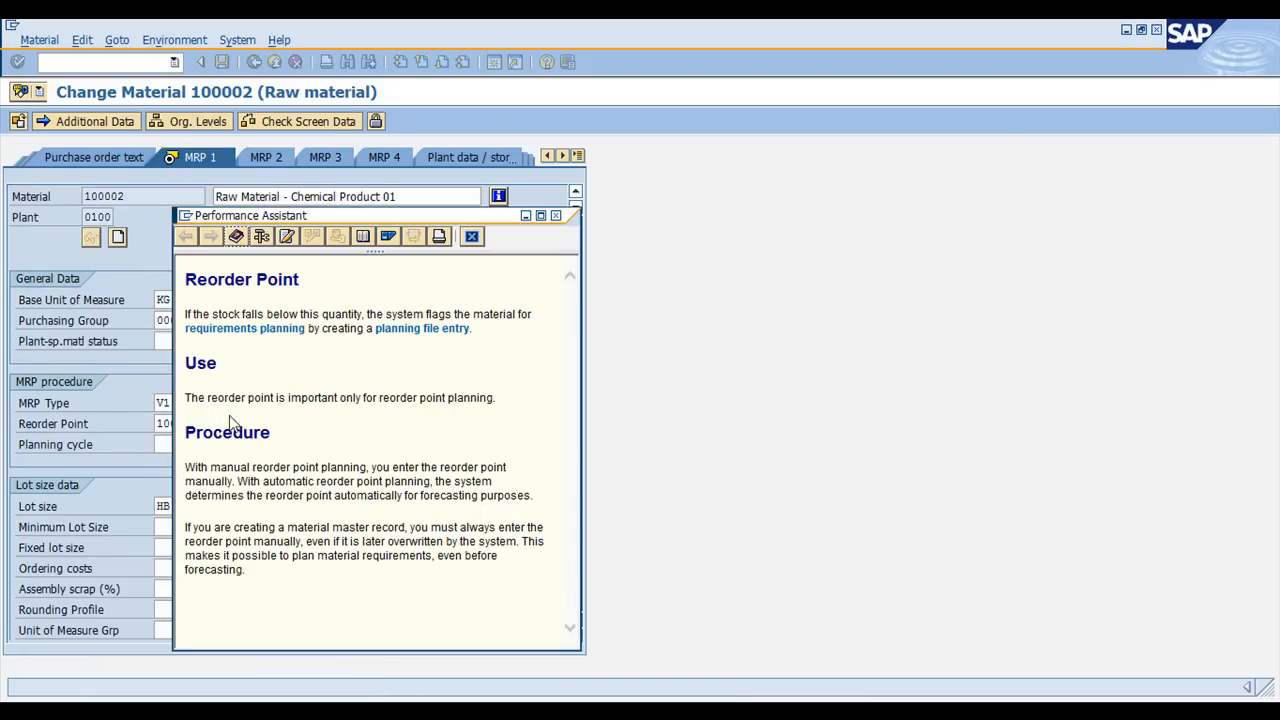
{"action": "left_click", "coordinate": [471, 237]}
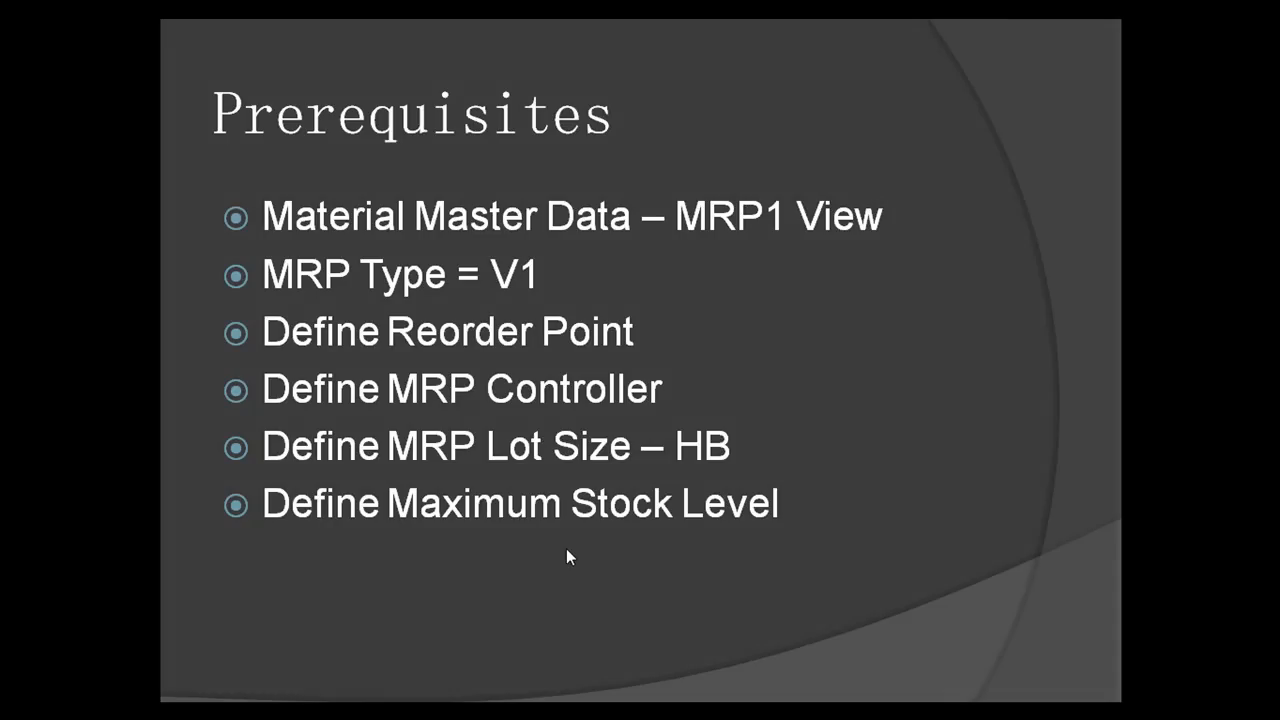
{"action": "left_click", "coordinate": [566, 548]}
{"action": "left_click", "coordinate": [685, 340]}
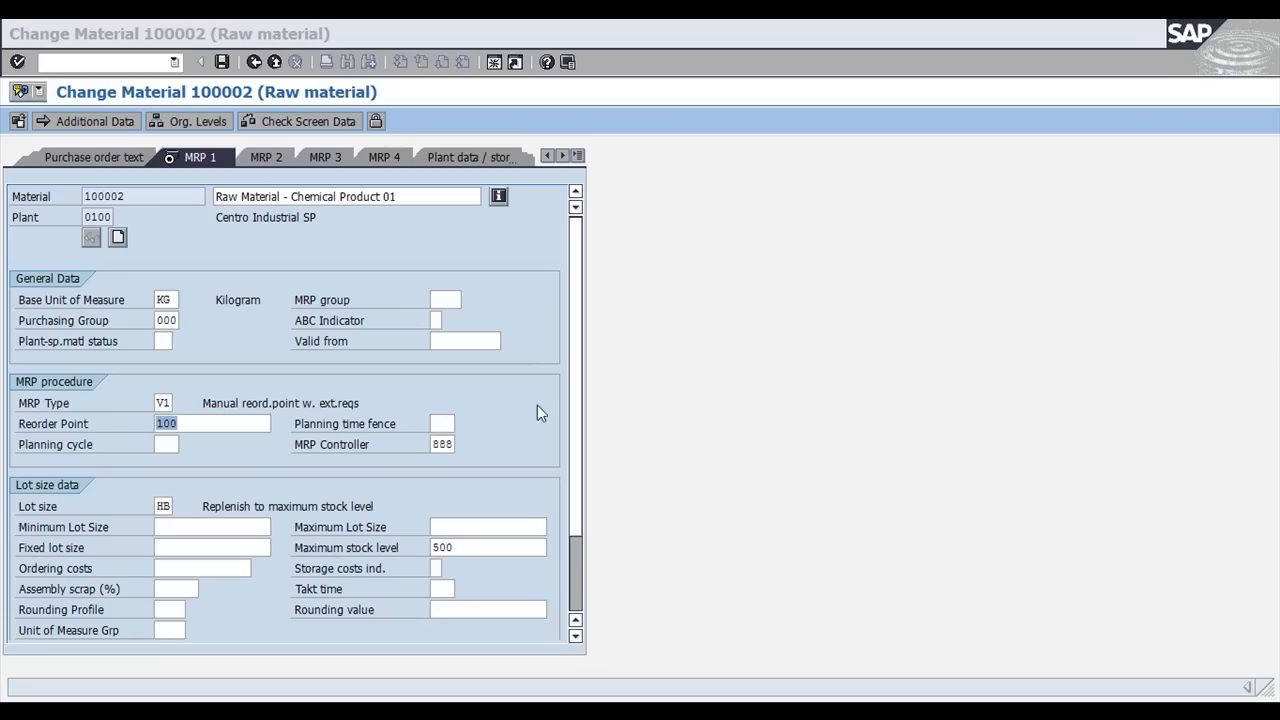